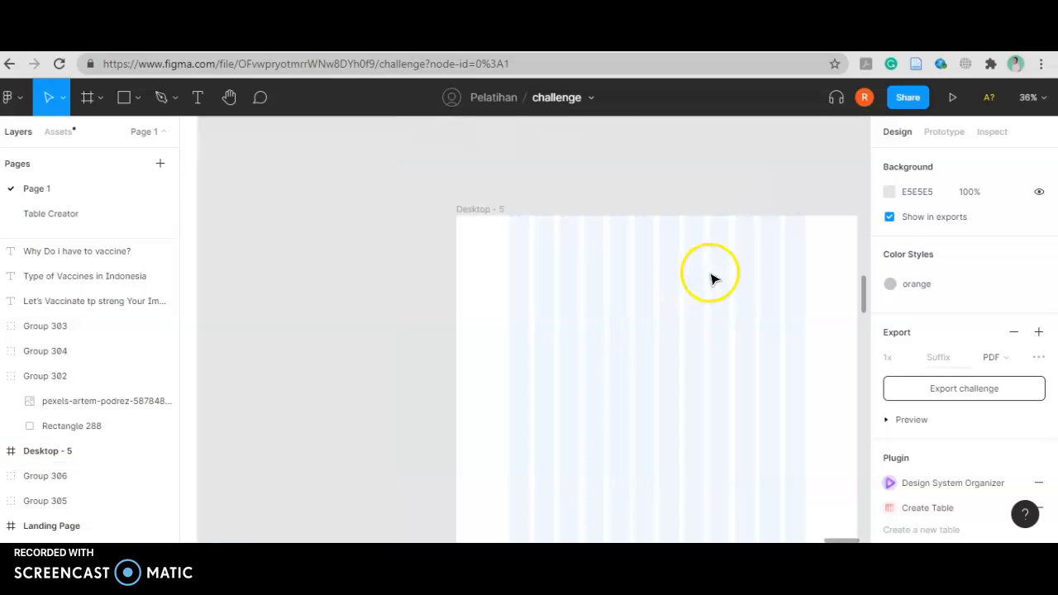
scroll(582, 245, up, 1)
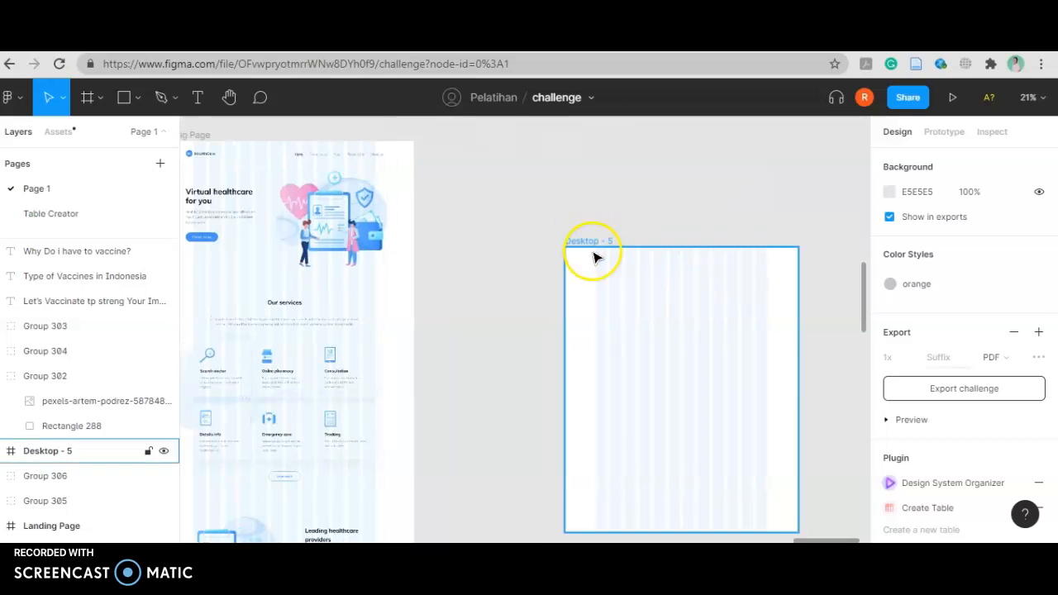
scroll(524, 330, down, 1)
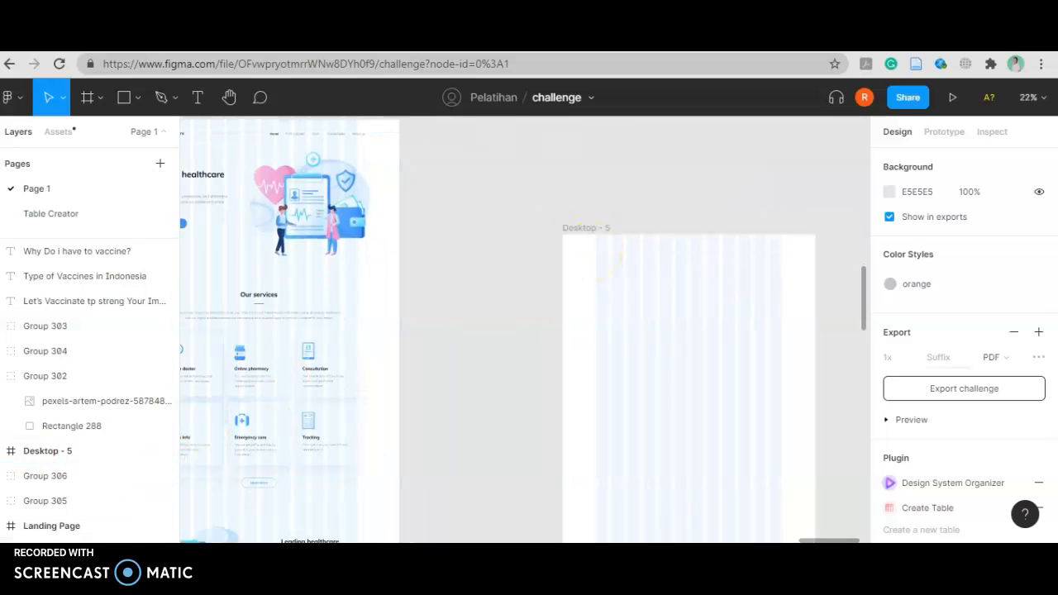
scroll(691, 309, up, 2)
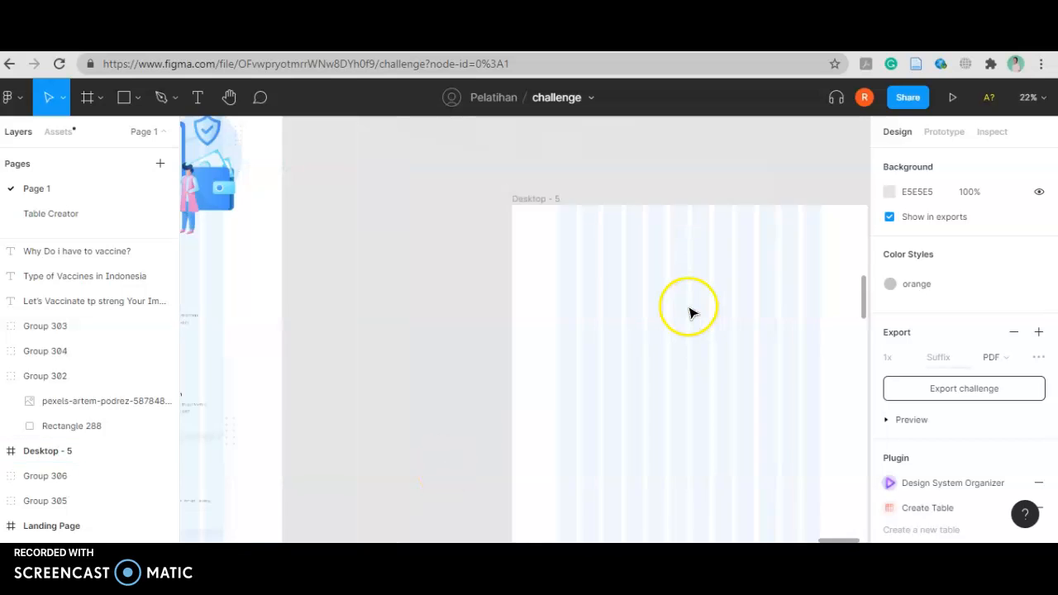
scroll(619, 299, down, 1)
scroll(661, 257, up, 3)
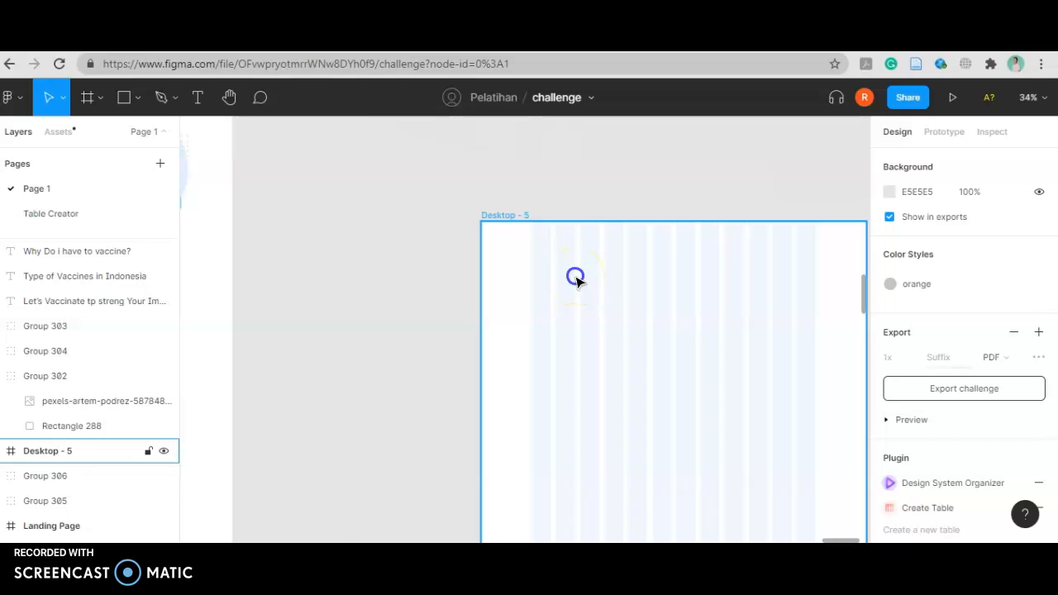
click(576, 281)
key(t)
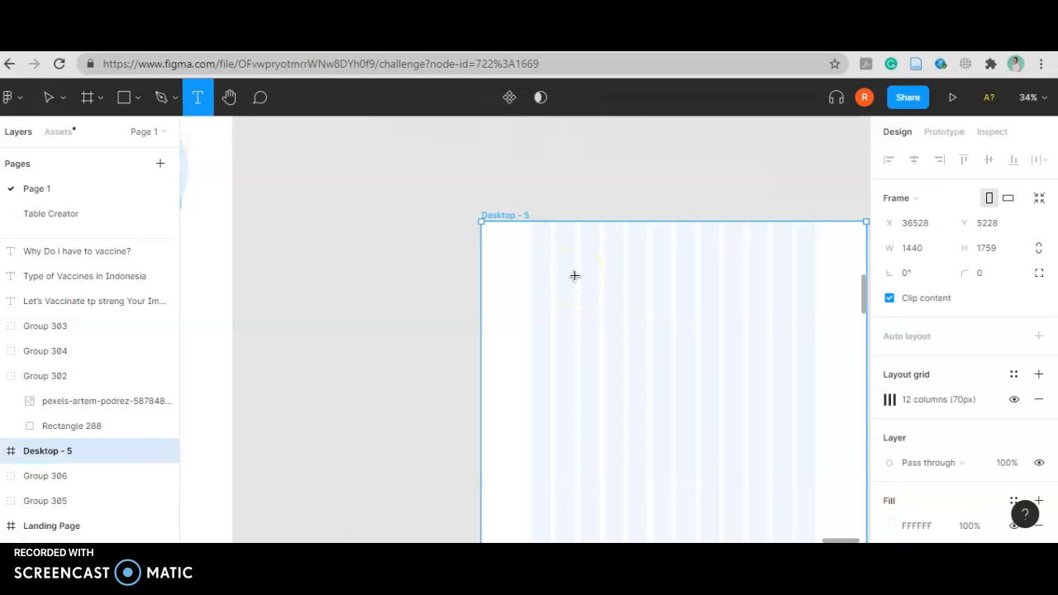
click(574, 273)
scroll(975, 471, down, 5)
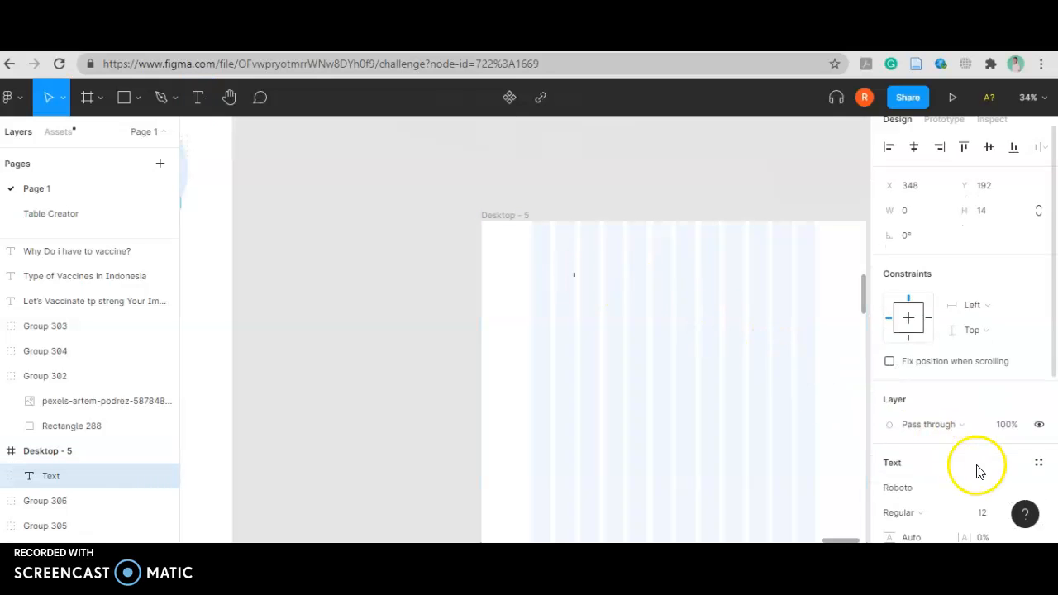
click(1022, 295)
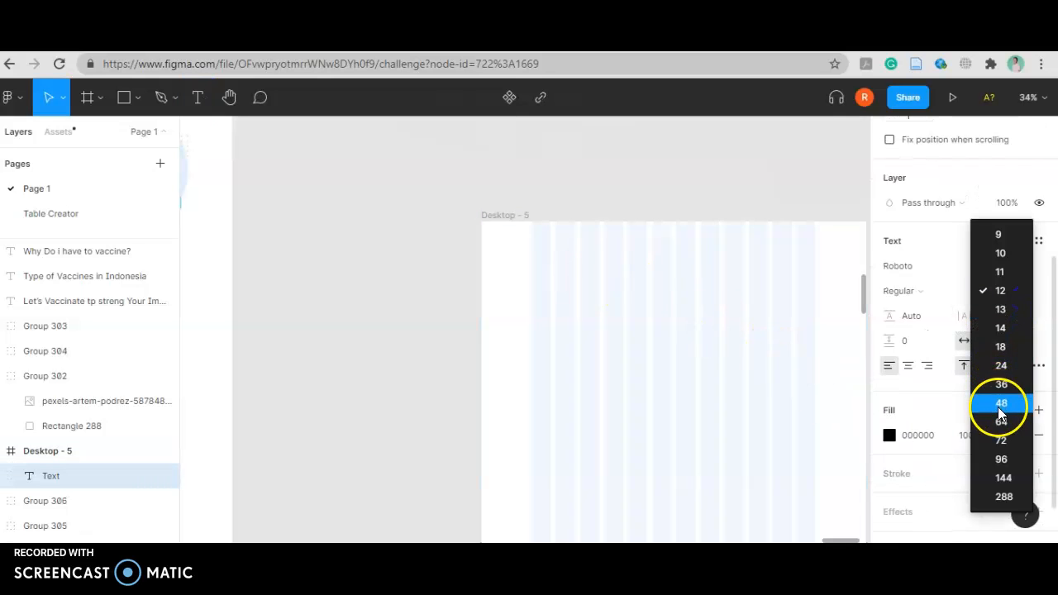
click(999, 351)
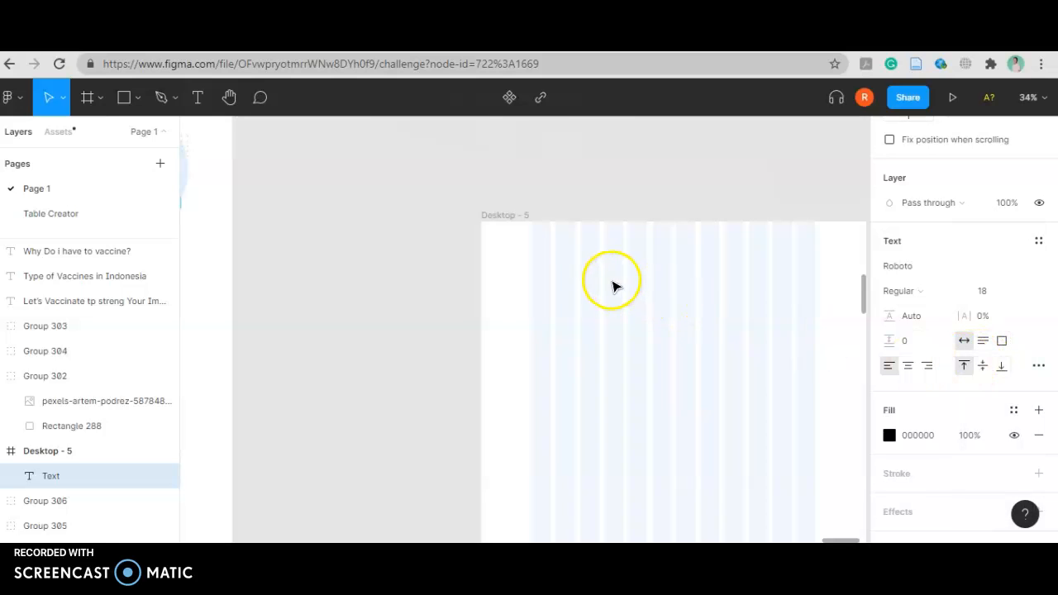
Check the font settings of the "Find a doctor" navigation text on the Landing Page frame
scroll(605, 286, down, 5)
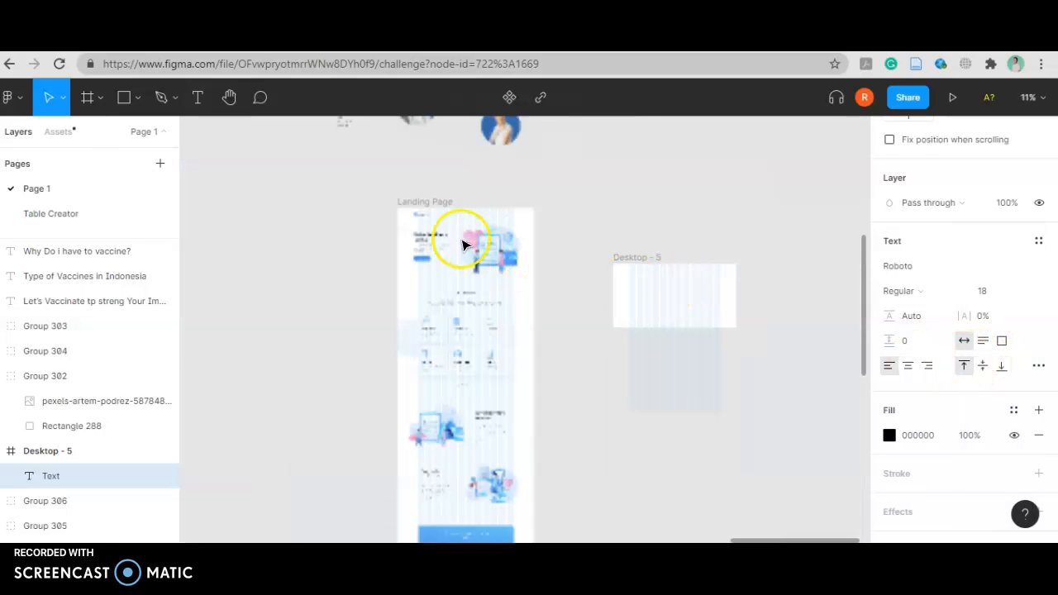
scroll(454, 237, up, 5)
double_click(577, 179)
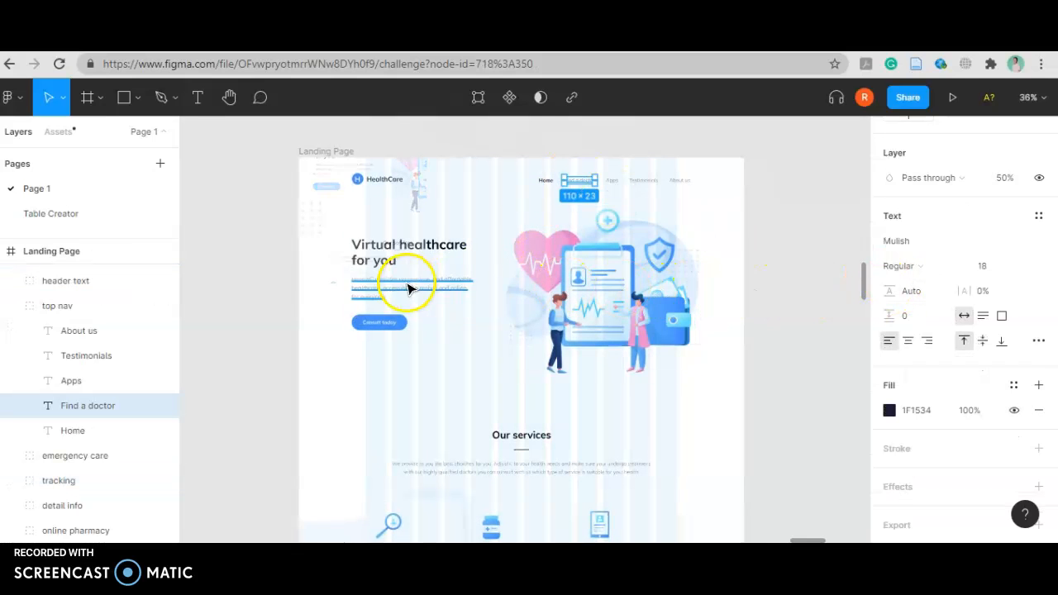
Add the text "Home" in Mulish Regular, size 18, near the upper edge of the Desktop - 5 frame
scroll(455, 295, down, 2)
scroll(755, 358, down, 1)
scroll(524, 359, up, 3)
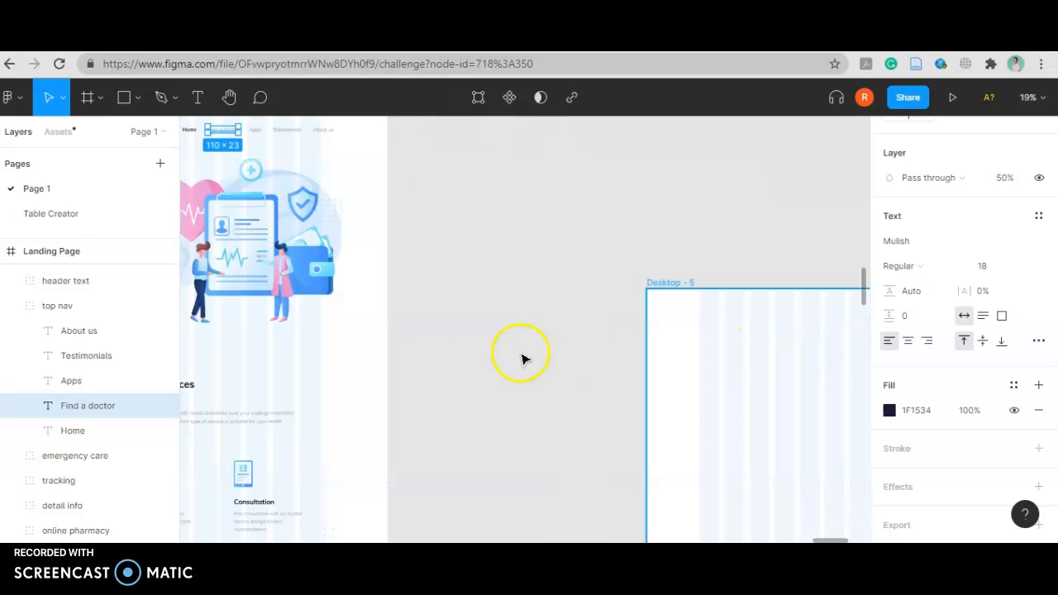
scroll(661, 359, down, 3)
scroll(659, 359, up, 3)
click(660, 358)
key(t)
click(604, 322)
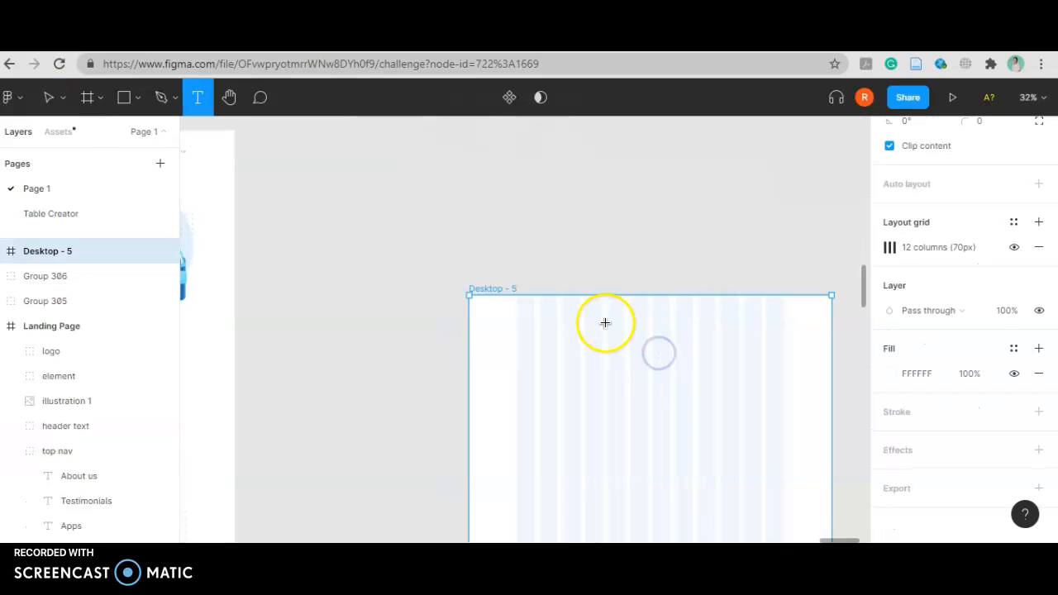
scroll(606, 349, up, 3)
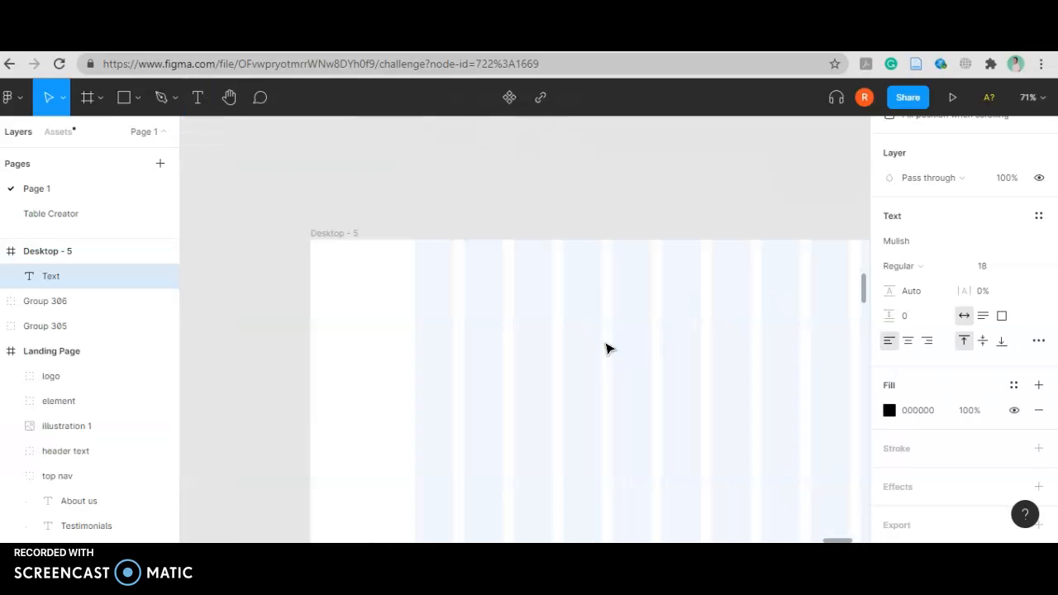
text(Home)
double_click(632, 306)
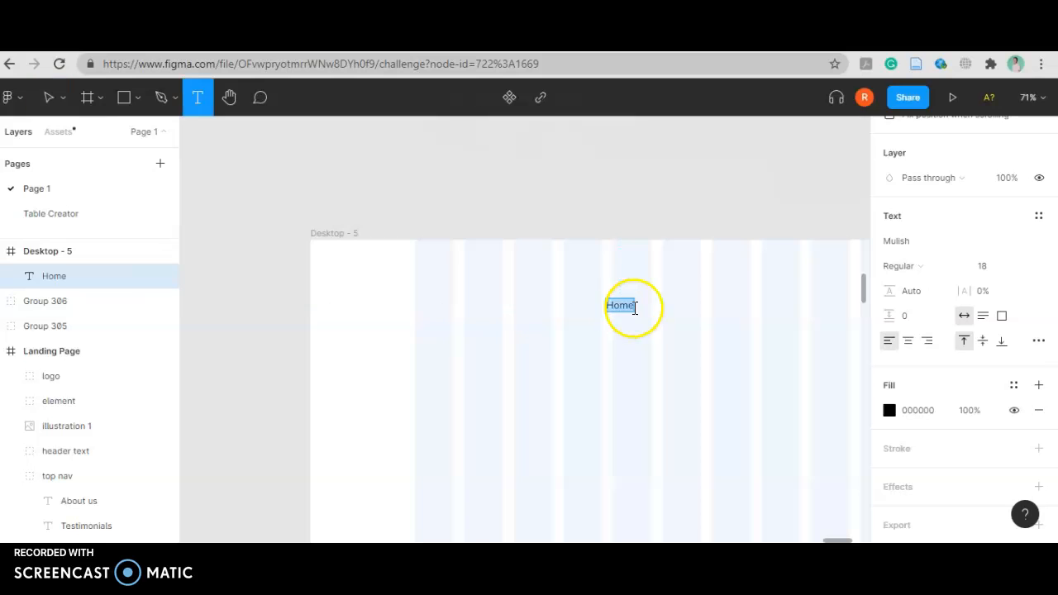
click(625, 334)
click(543, 206)
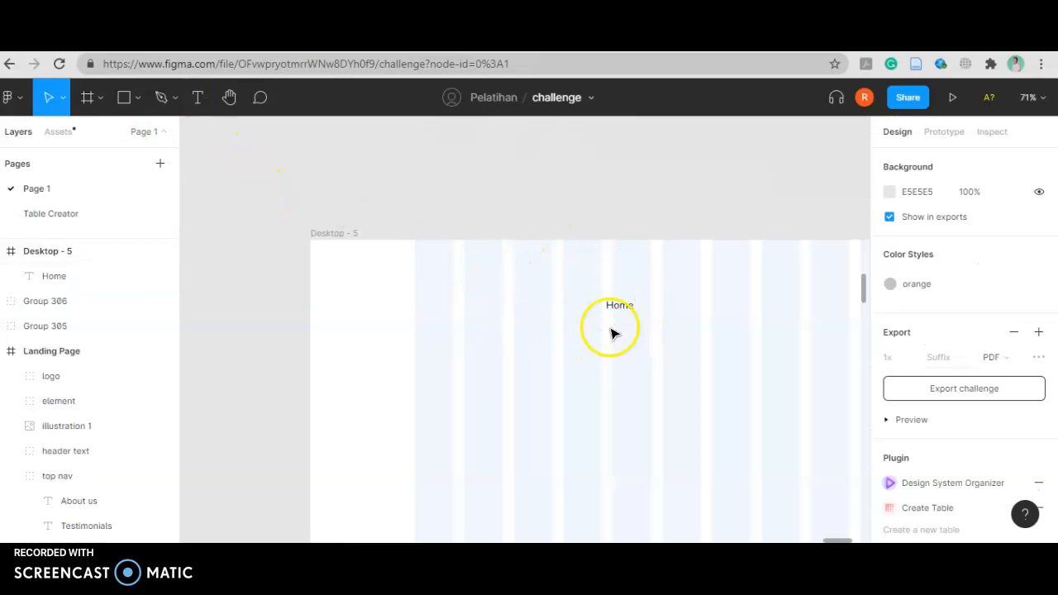
Duplicate the Home text, place the copy directly beside the original at X 588, and change its wording to "Type"
click(618, 305)
key(ctrl+v)
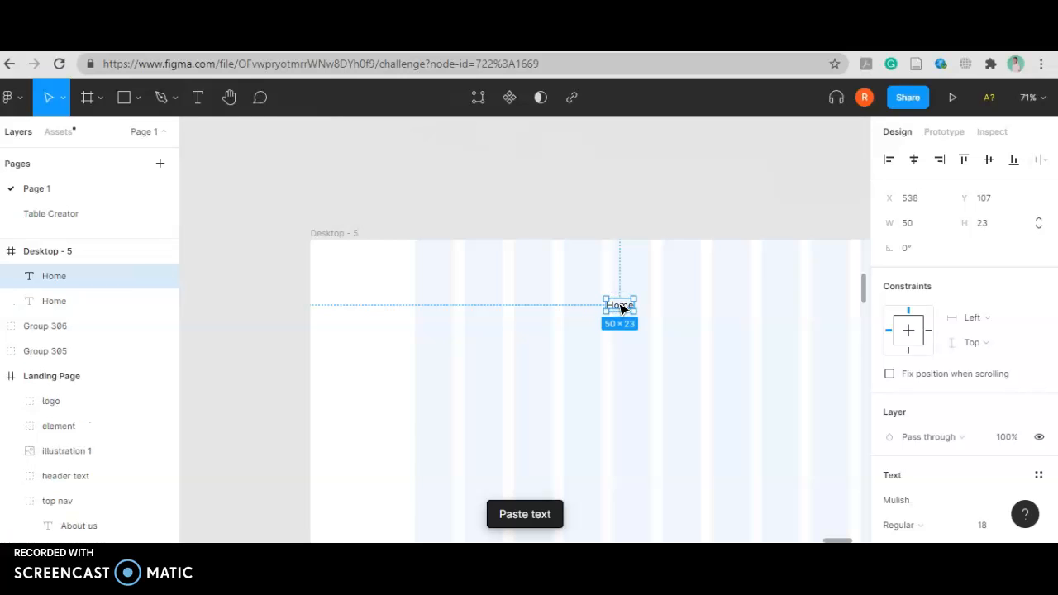
key(shift+Right)
key(shift+Right)
key(shift+Right)
key(shift+Right)
key(shift+Left)
key(Left)
key(Left)
key(Left)
key(Left)
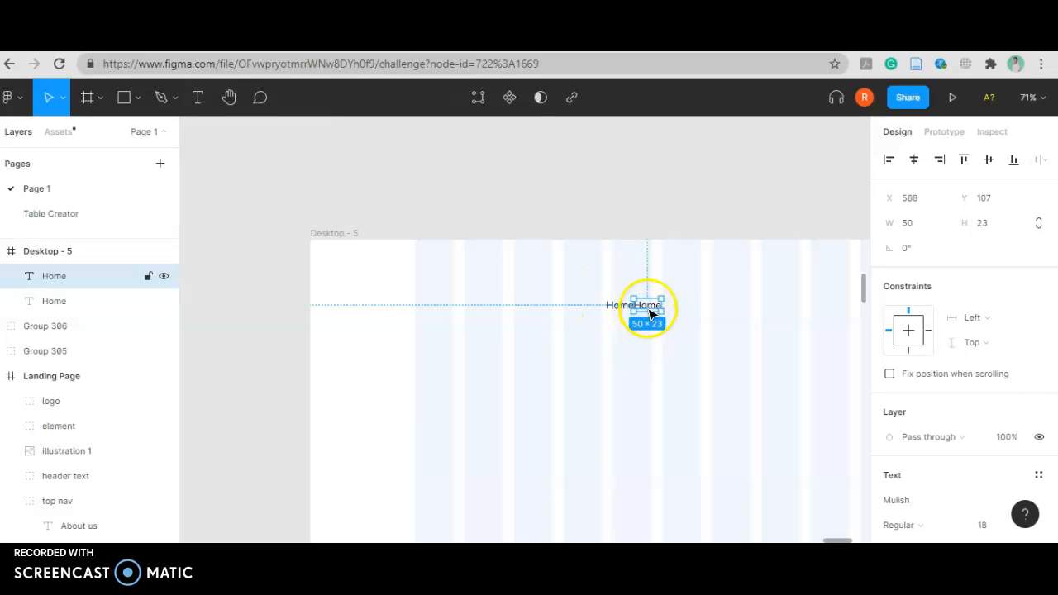
double_click(648, 306)
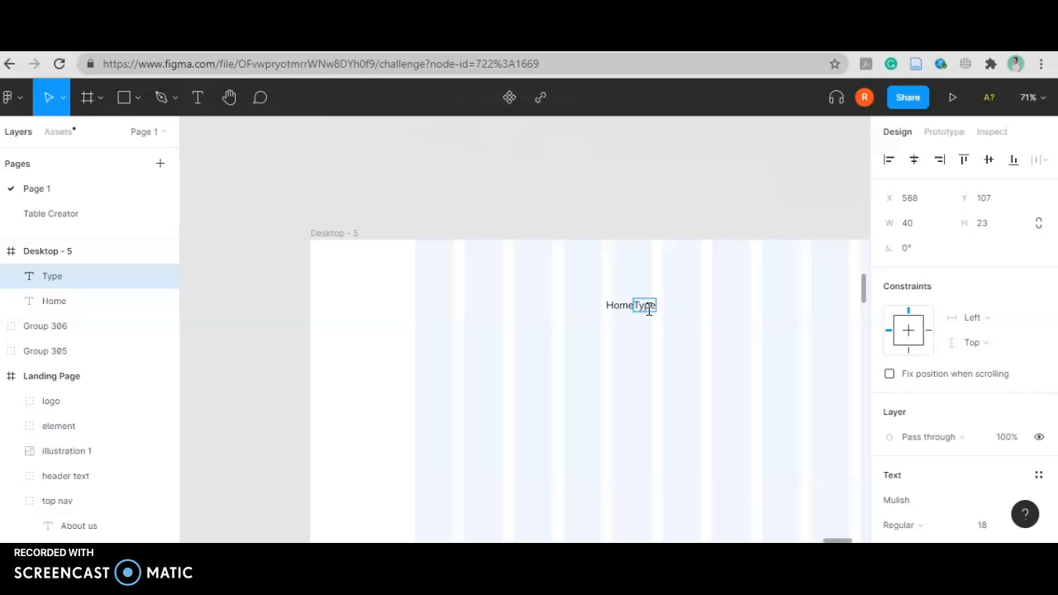
key(Escape)
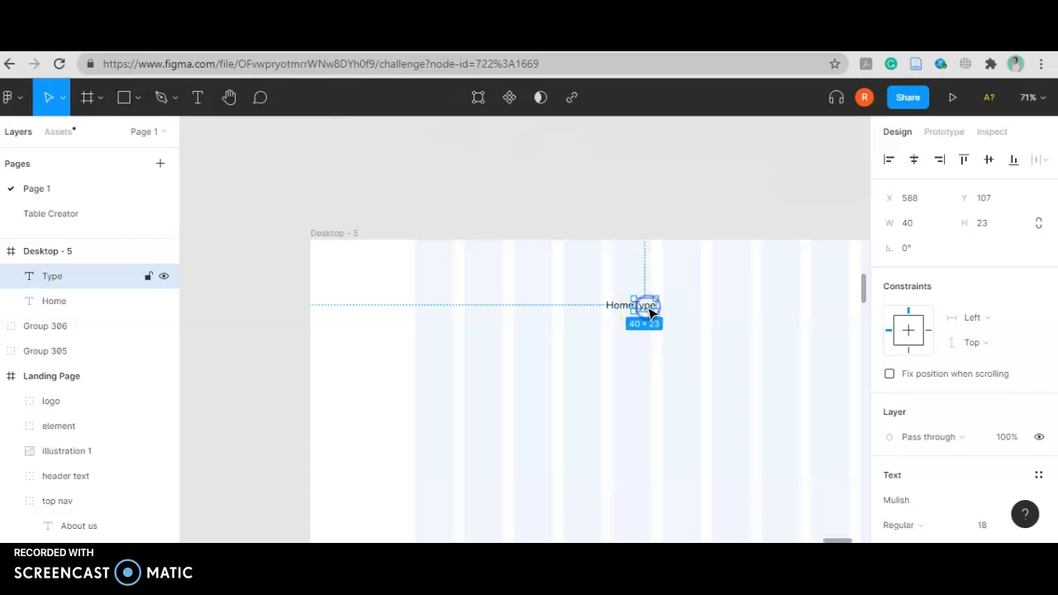
Duplicate the Type text, place the copy directly after it at X 628, and change its wording to "About"
key(ctrl+v)
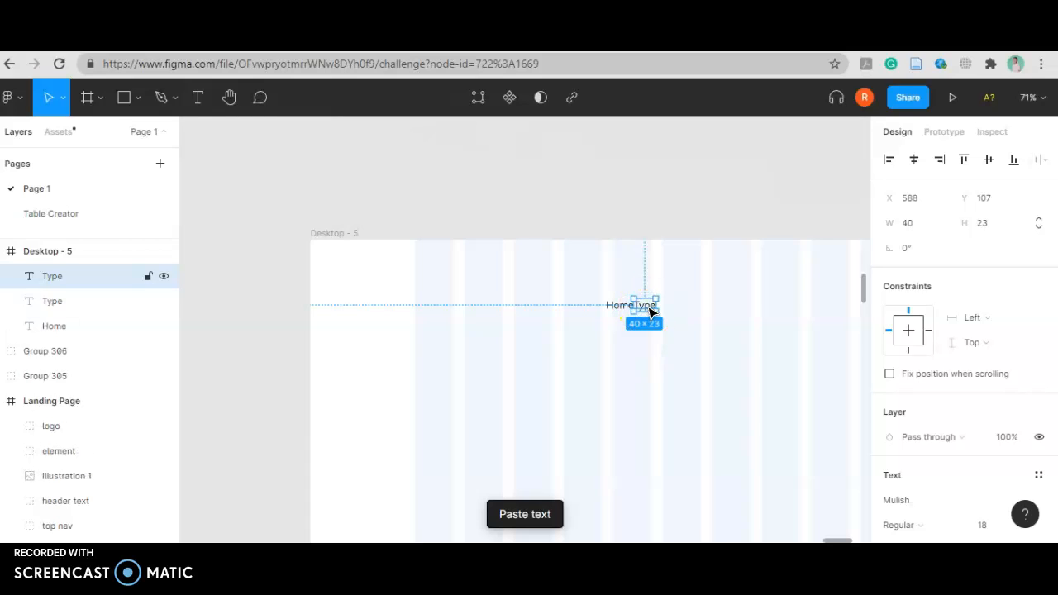
drag(650, 310, 651, 310)
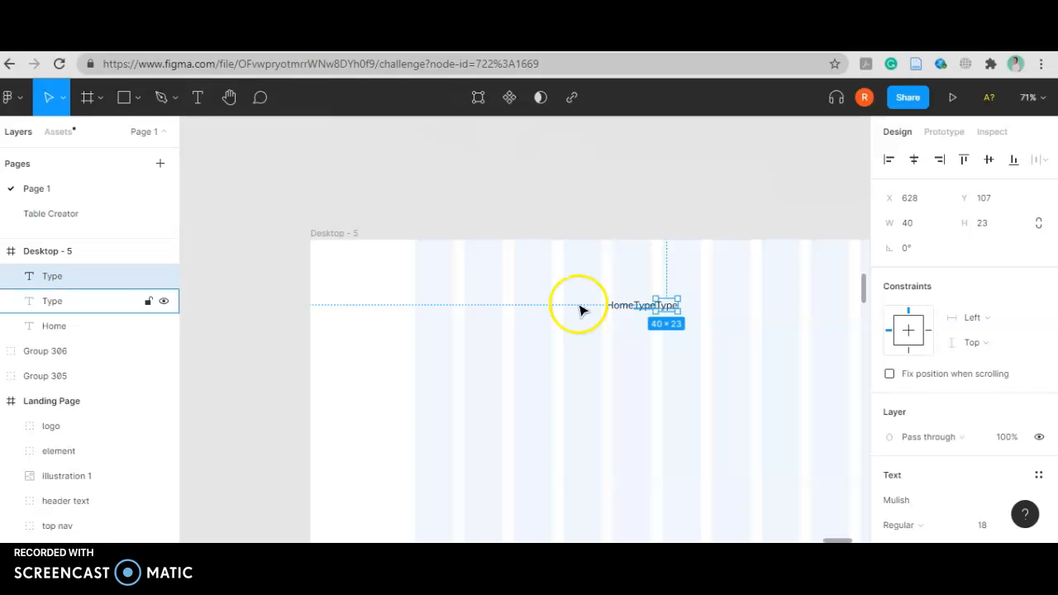
double_click(668, 306)
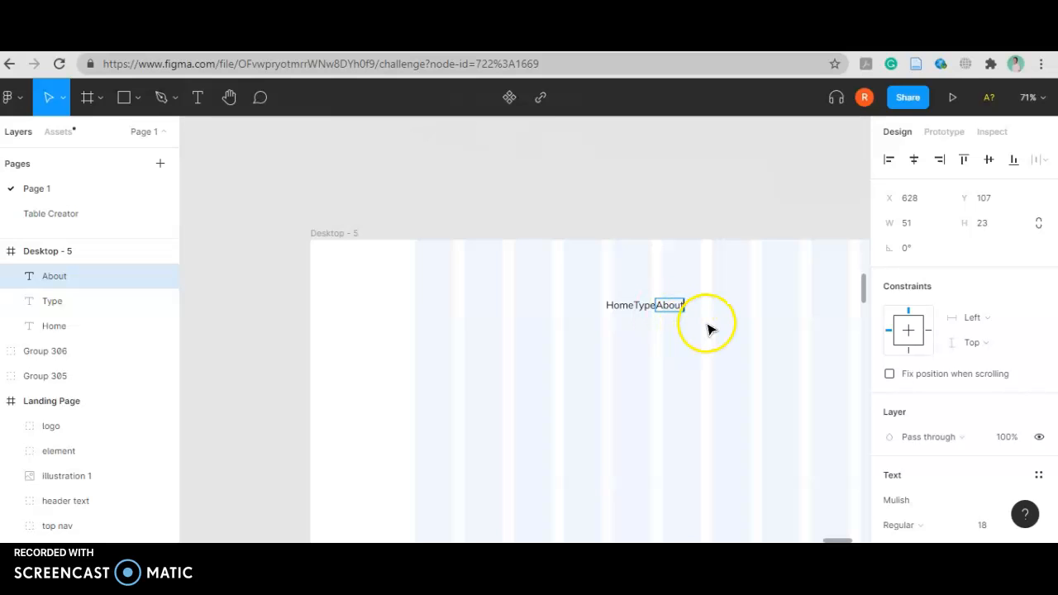
key(Escape)
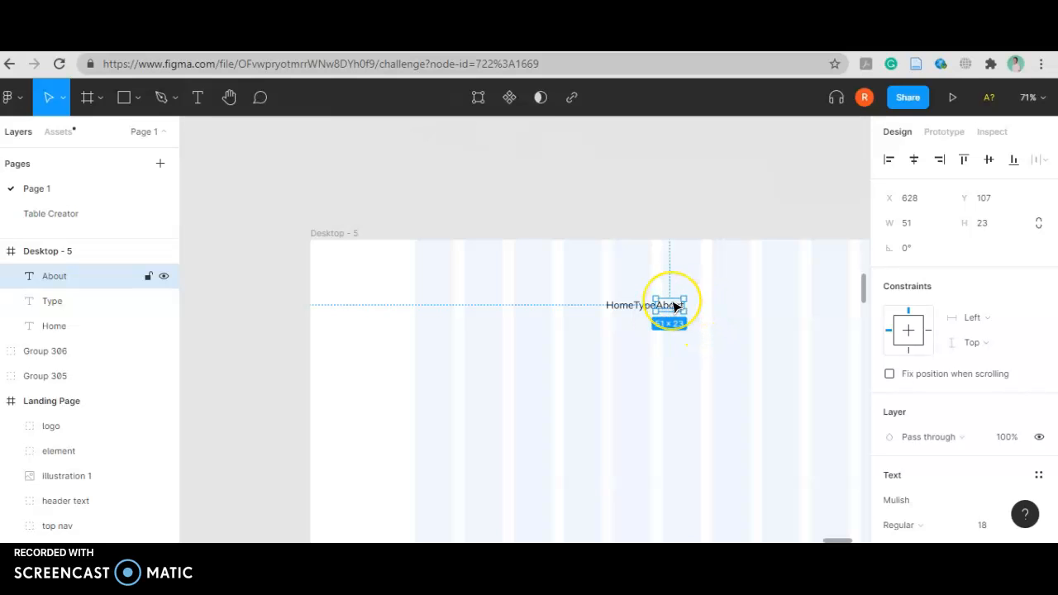
Duplicate the About text, place the copy directly after it at X 679, and change its wording to "Location"
key(ctrl+v)
drag(671, 303, 675, 306)
double_click(699, 305)
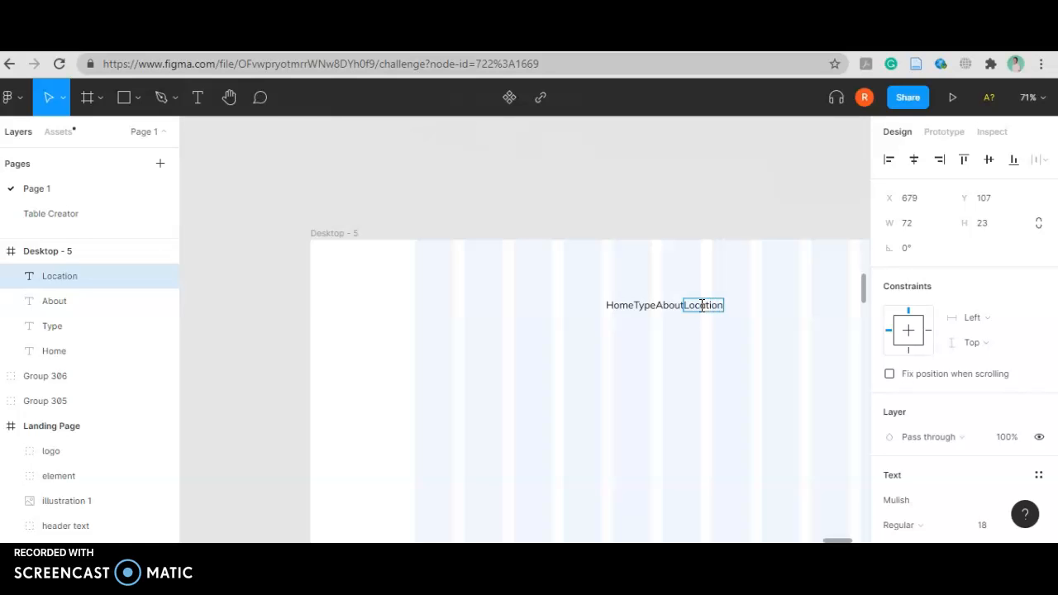
scroll(351, 271, down, 3)
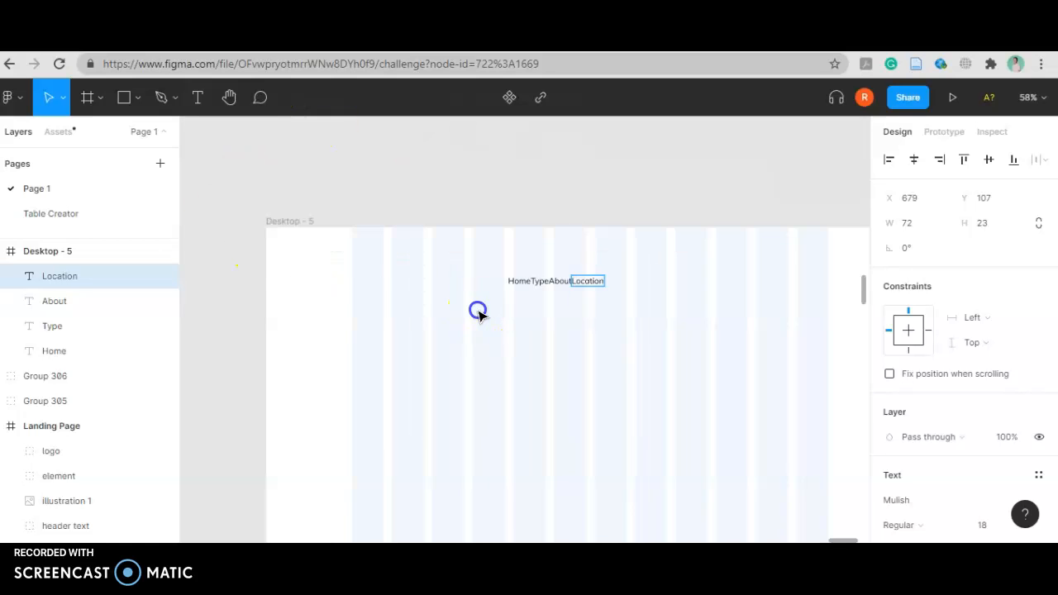
click(602, 302)
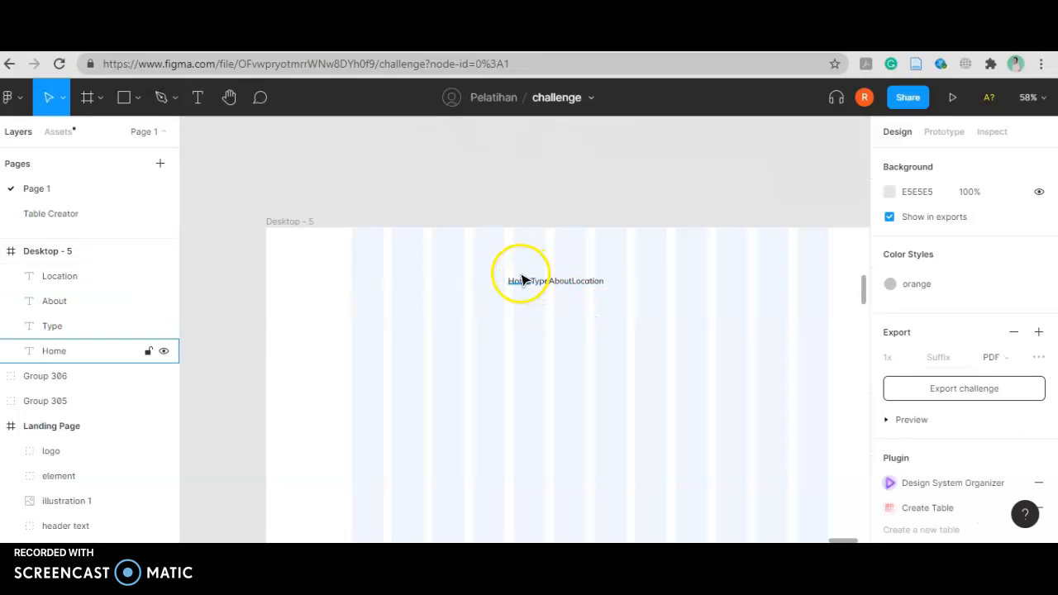
Set the font weight of the Home, Type, About and Location texts to Bold
drag(494, 266, 652, 303)
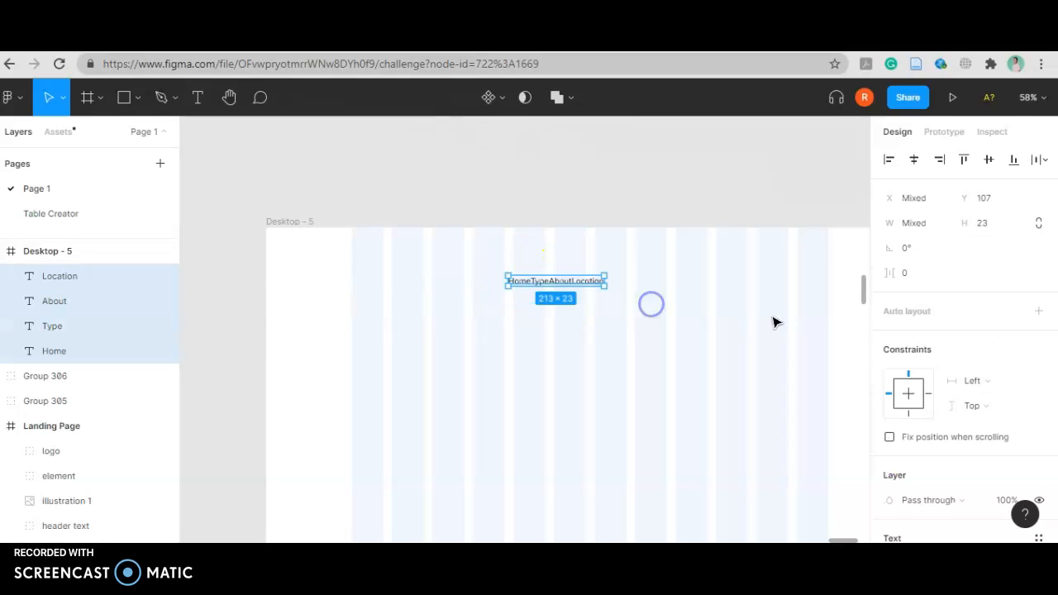
scroll(950, 372, down, 2)
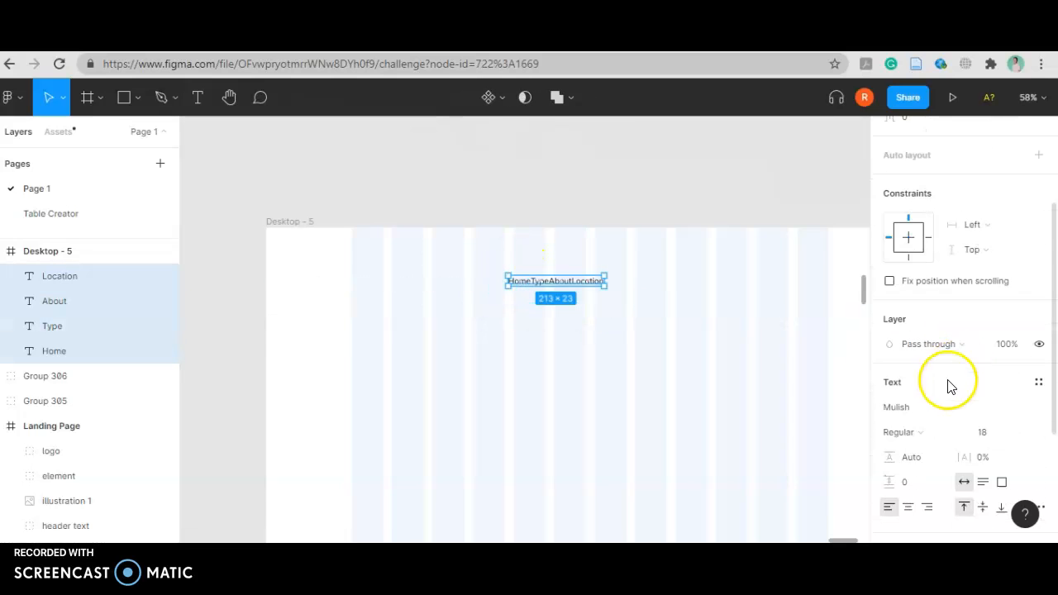
click(934, 431)
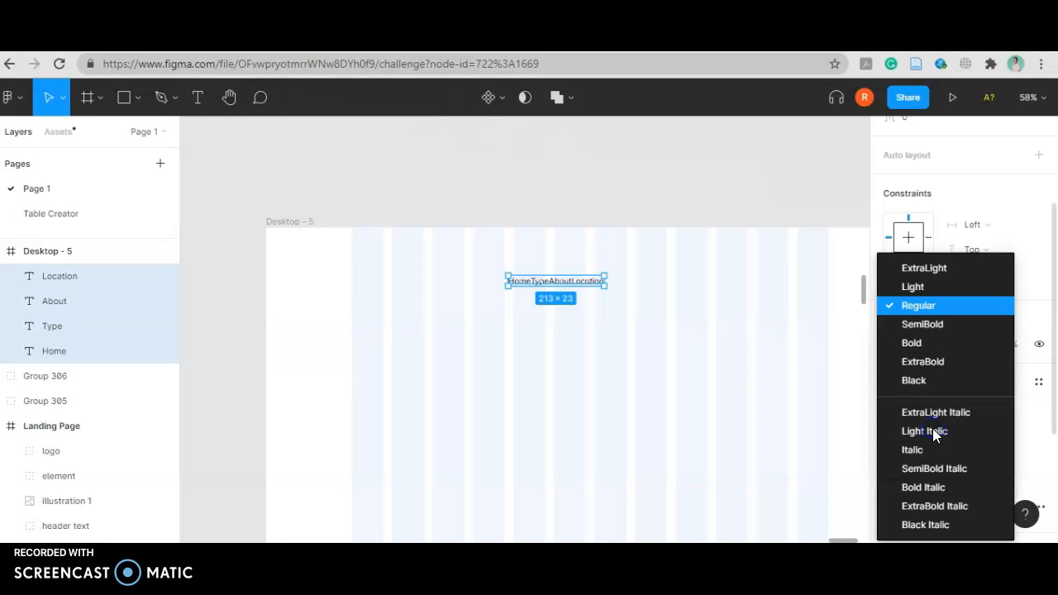
click(930, 342)
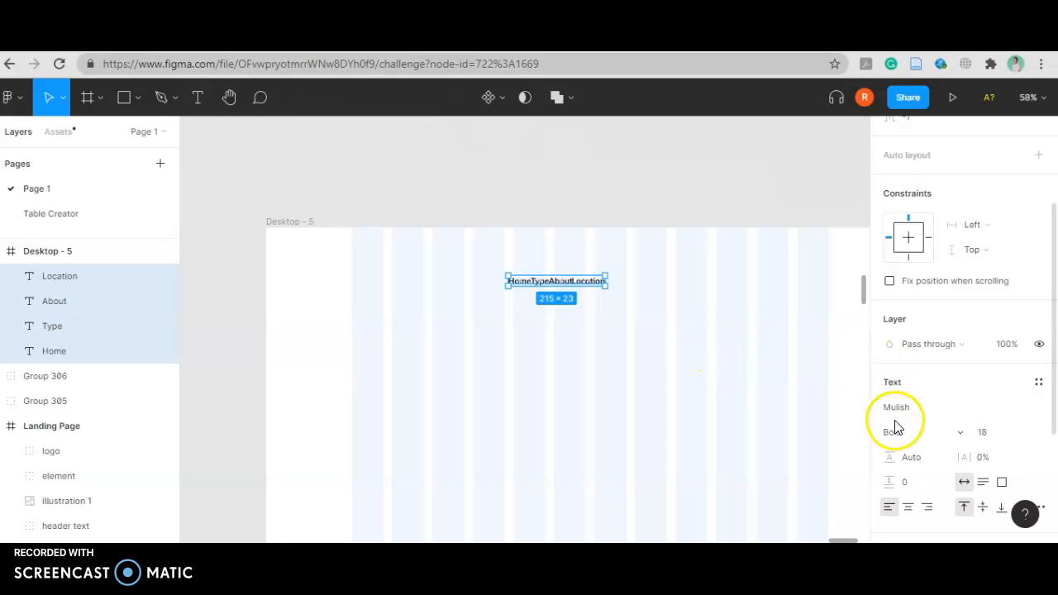
Set the horizontal spacing between the four navigation texts to 100
scroll(900, 303, up, 2)
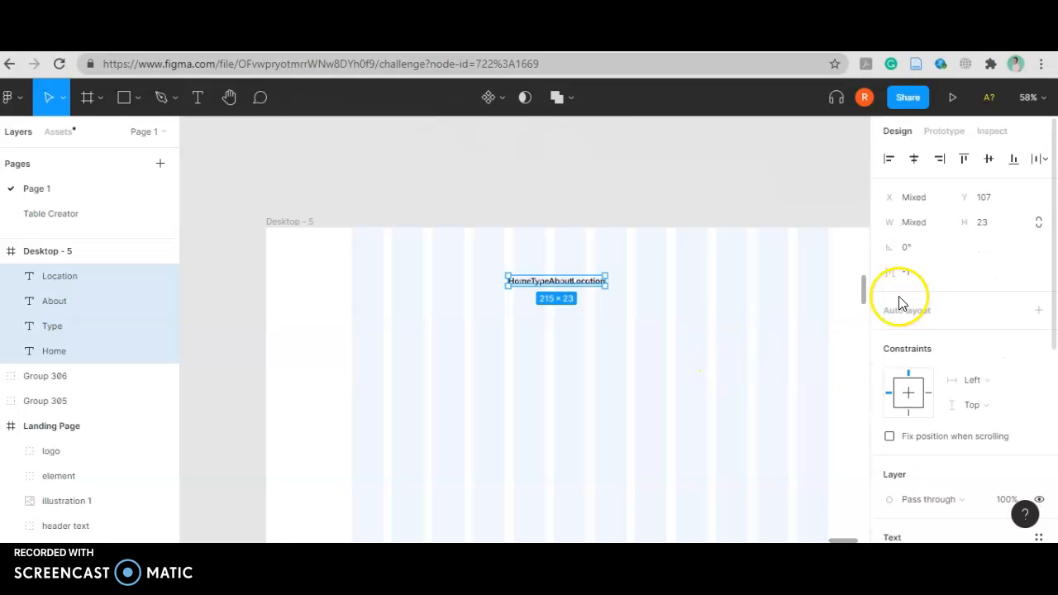
click(910, 272)
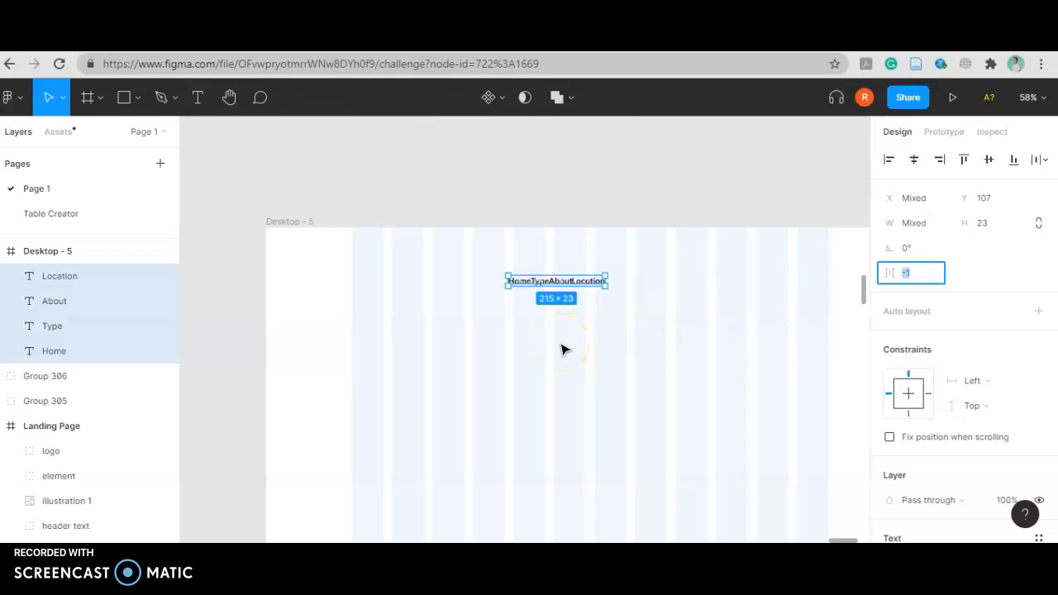
key(Return)
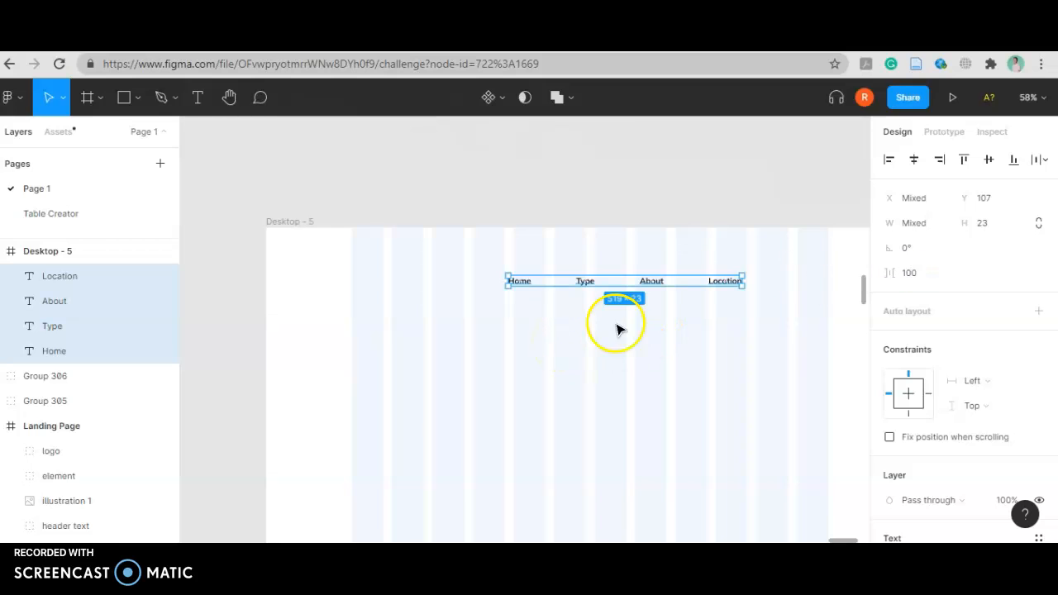
click(672, 324)
Move the Home, Type, About and Location texts together up to Y 87 and slightly to the left
scroll(613, 323, down, 1)
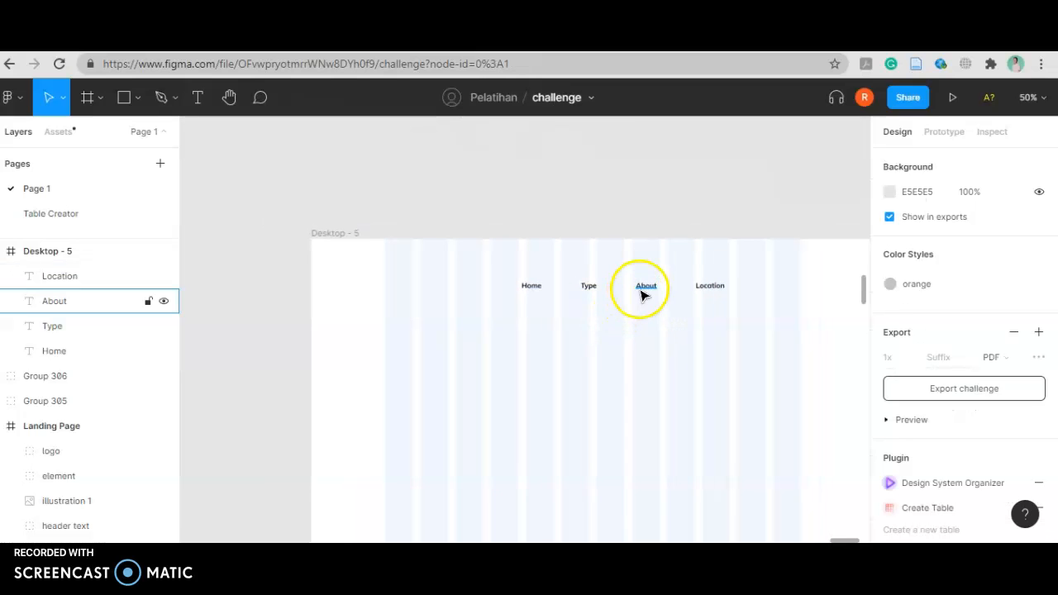
drag(502, 263, 739, 309)
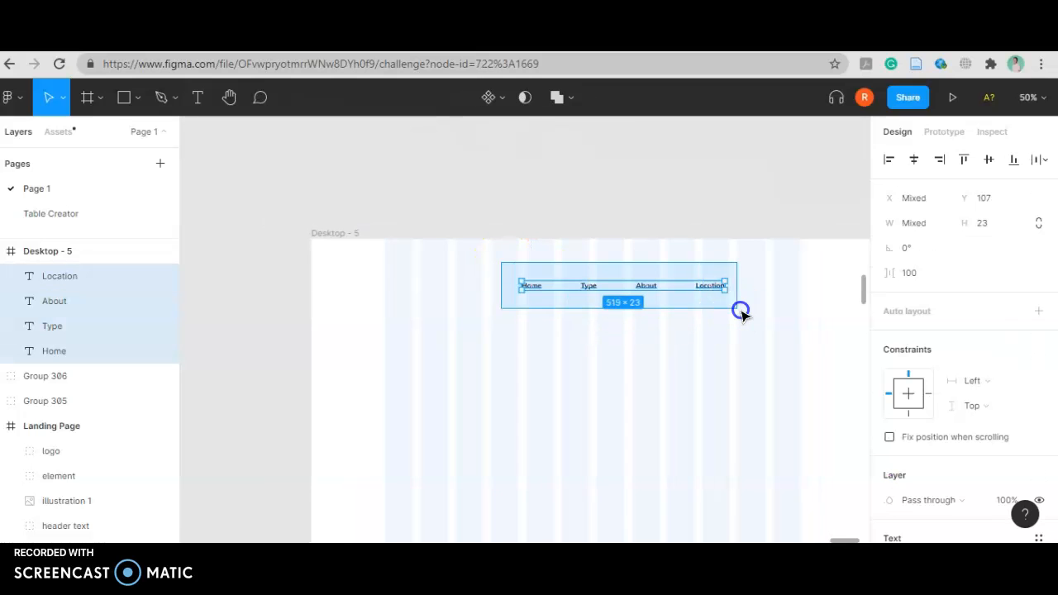
drag(673, 289, 639, 281)
click(531, 347)
Set the font size of the Home, Type, About and Location texts to 24
scroll(531, 347, up, 2)
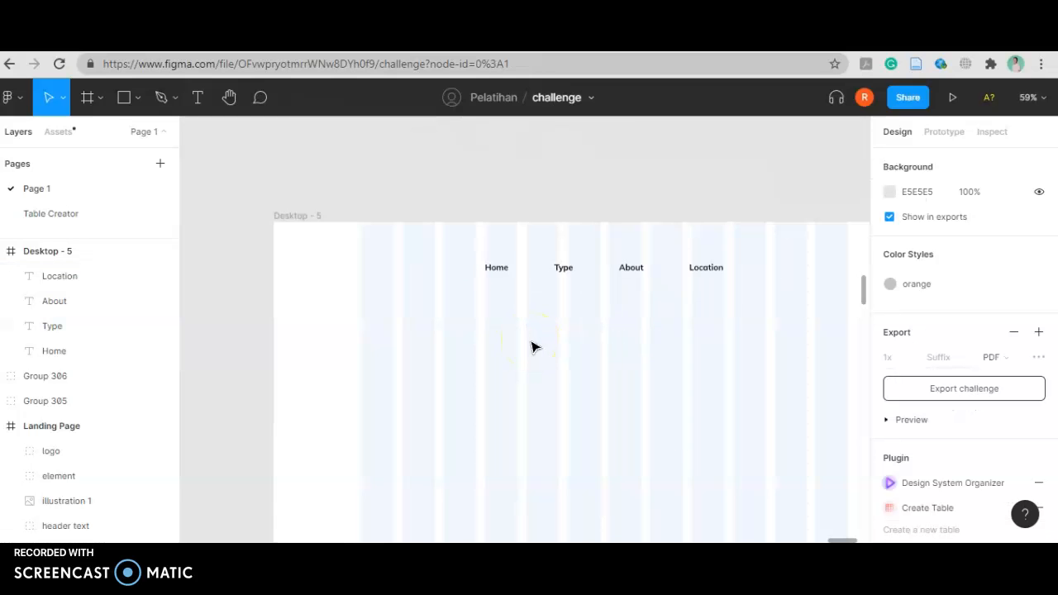
scroll(531, 347, down, 5)
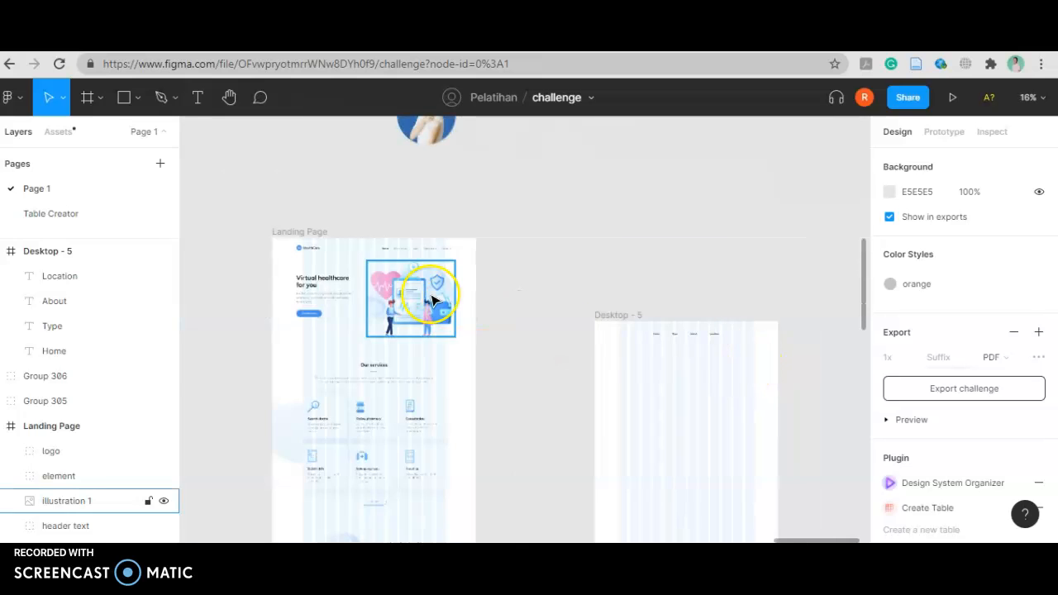
click(369, 291)
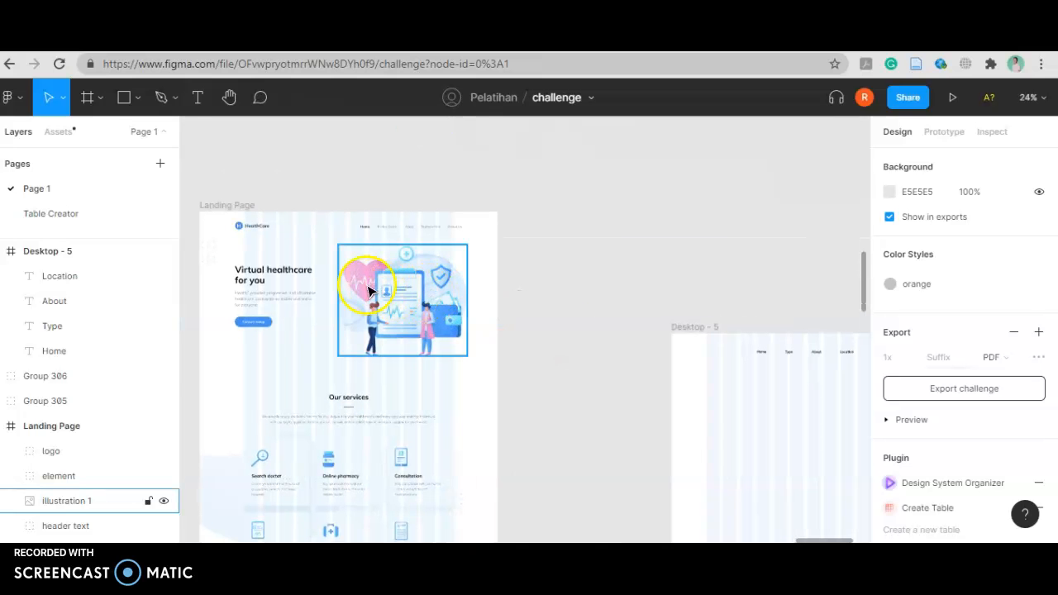
click(550, 338)
scroll(810, 406, up, 5)
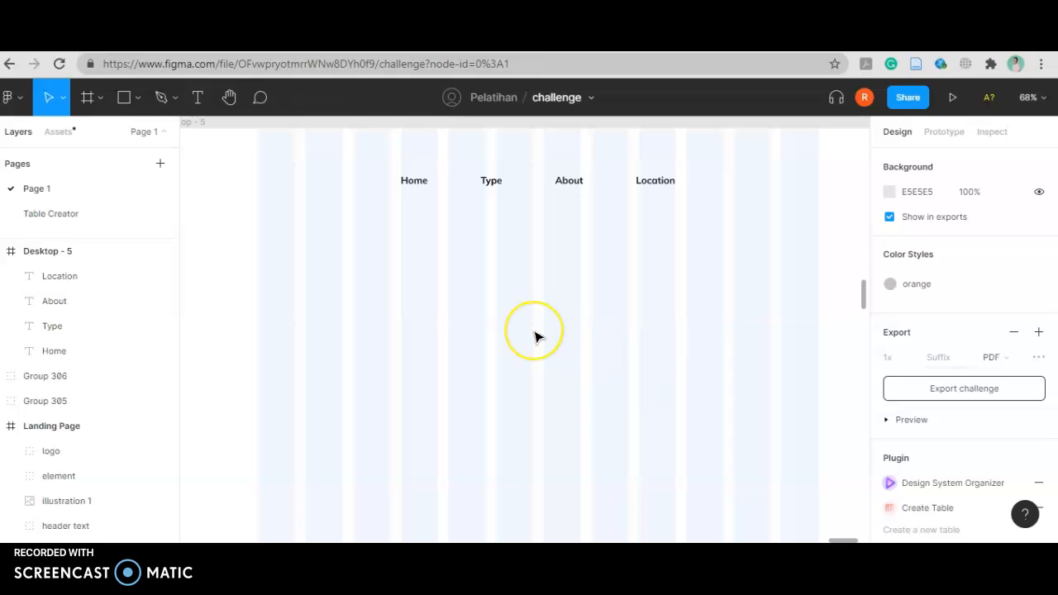
scroll(533, 337, down, 4)
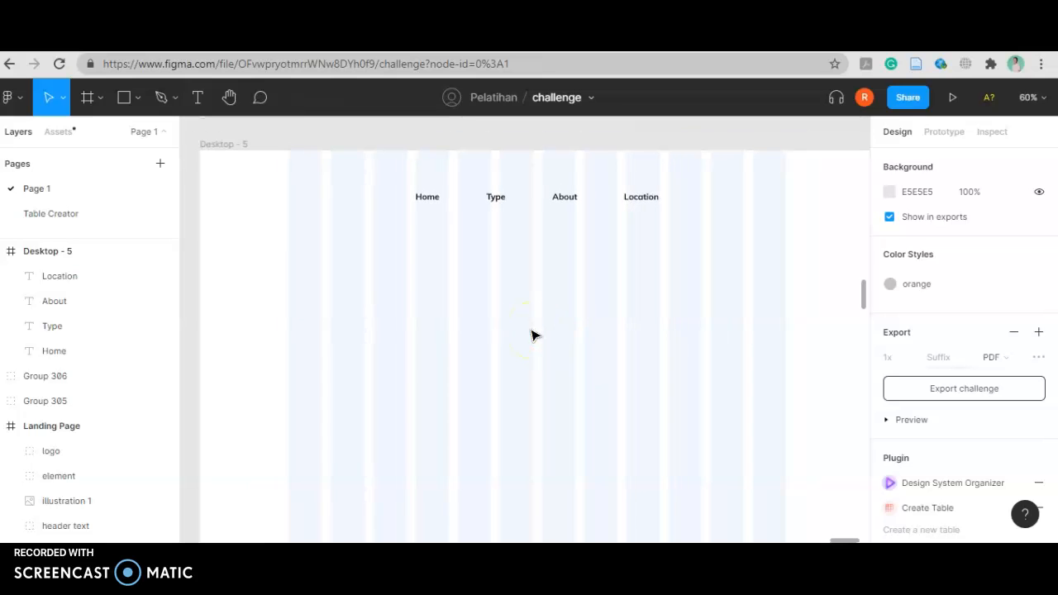
drag(383, 170, 719, 243)
scroll(986, 406, down, 3)
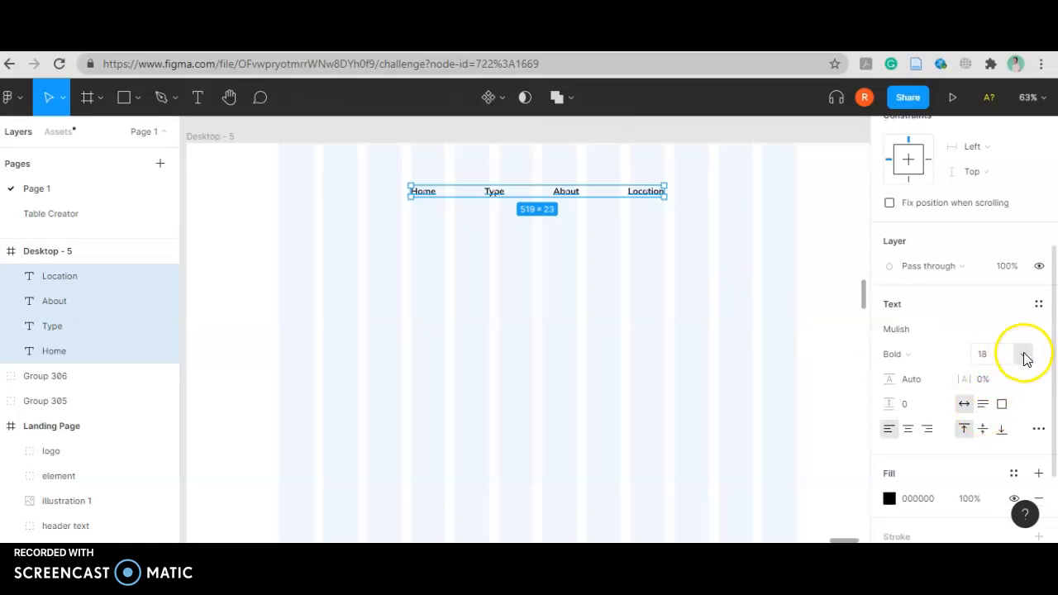
click(1023, 356)
click(1009, 372)
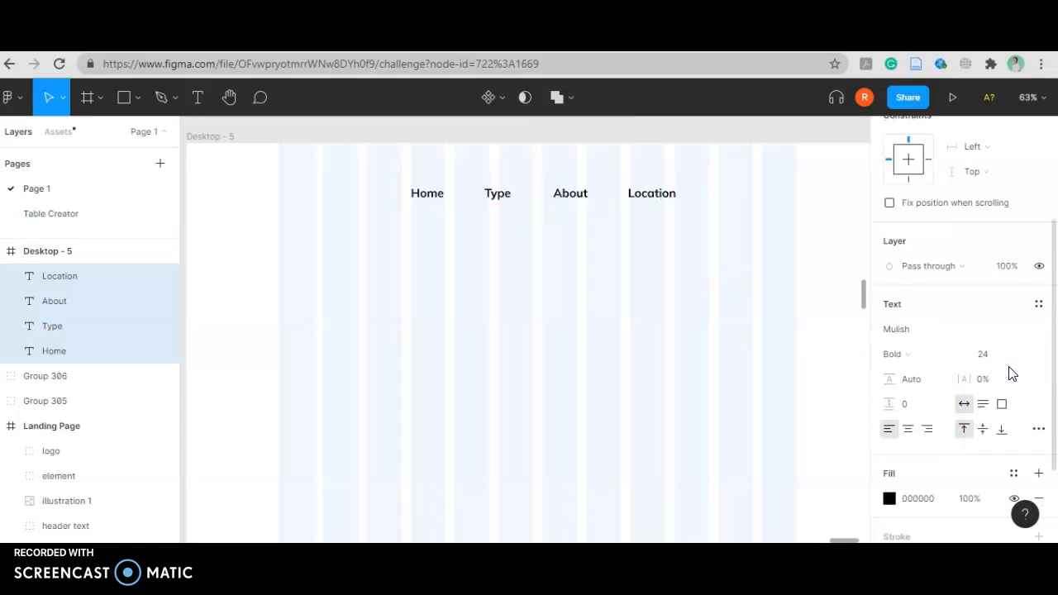
scroll(762, 349, down, 3)
click(763, 349)
click(508, 238)
Select the navigation texts in different combinations and check the horizontal spacing between them
drag(479, 218, 758, 286)
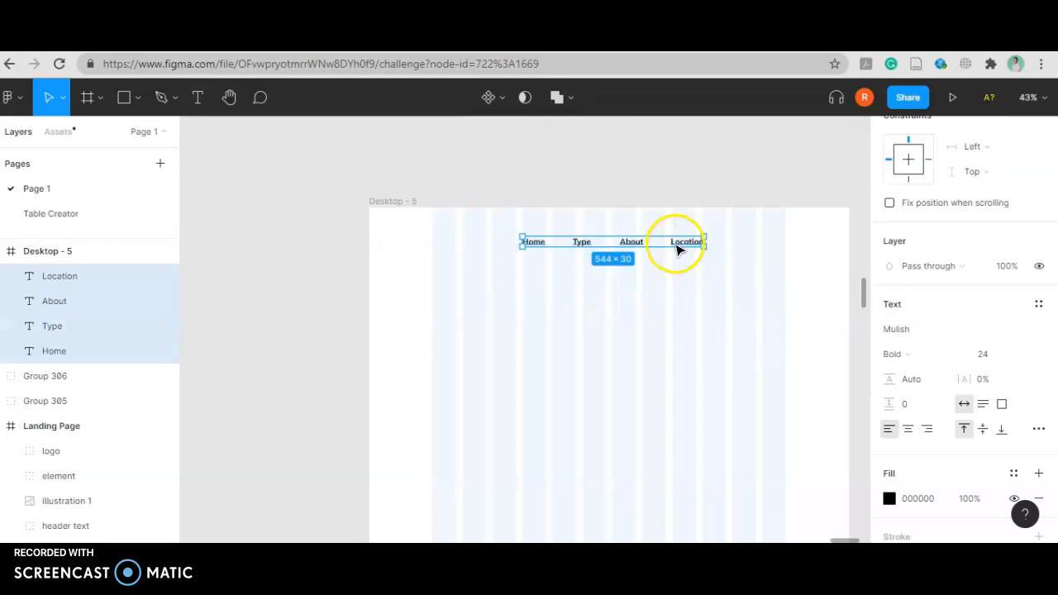
scroll(917, 314, up, 3)
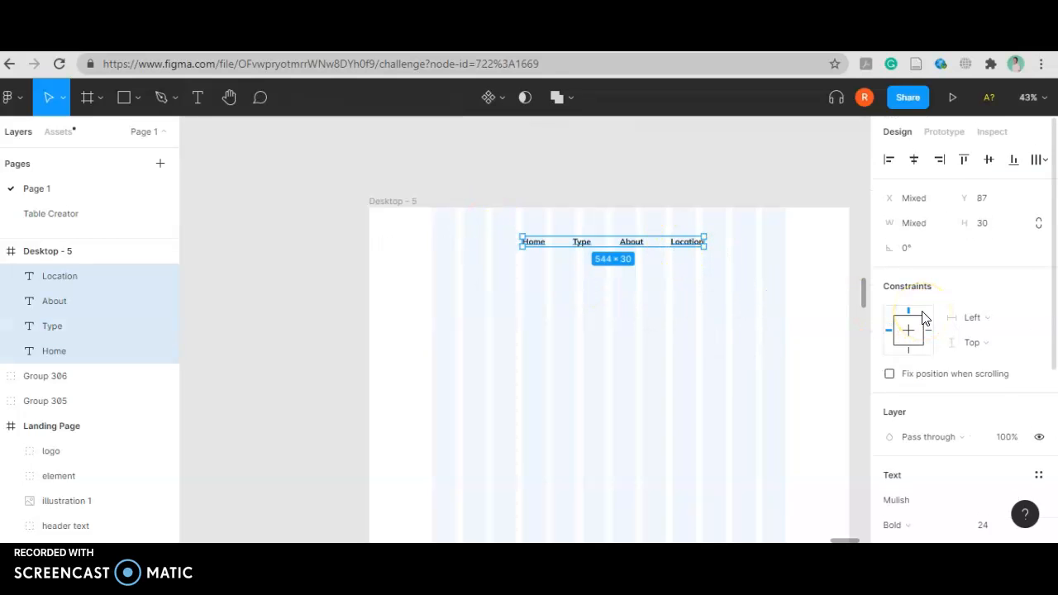
scroll(924, 319, down, 3)
scroll(923, 319, up, 3)
click(720, 303)
click(686, 250)
shift+click(634, 243)
shift+click(586, 242)
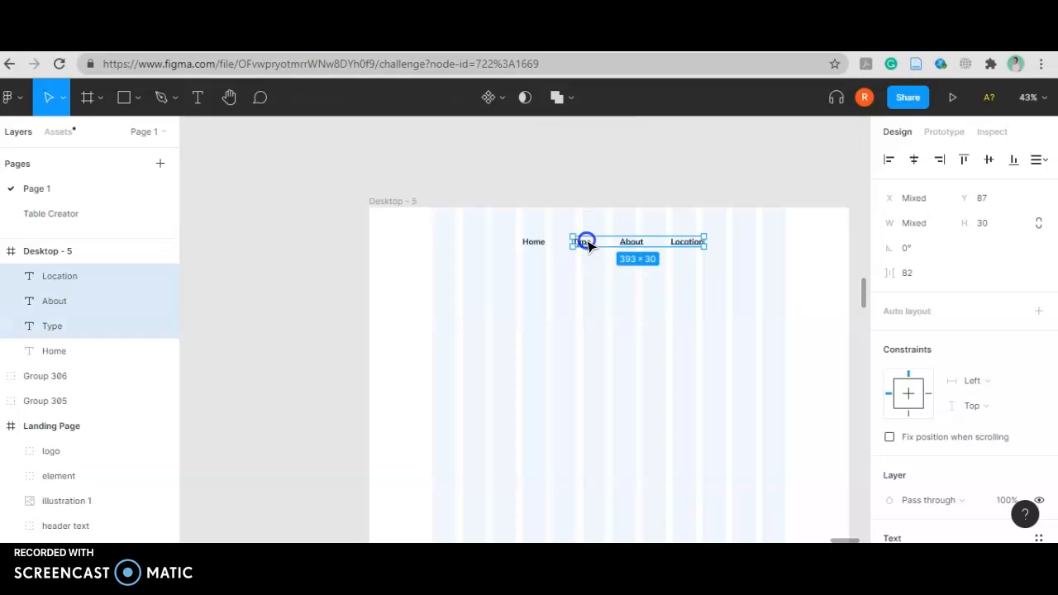
shift+click(533, 242)
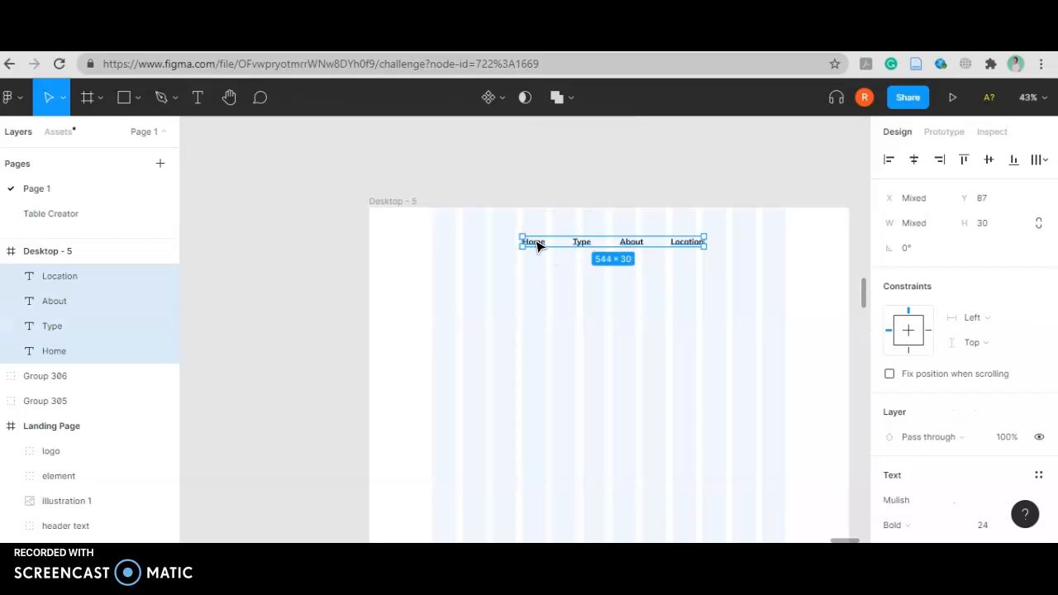
click(534, 243)
shift+click(580, 243)
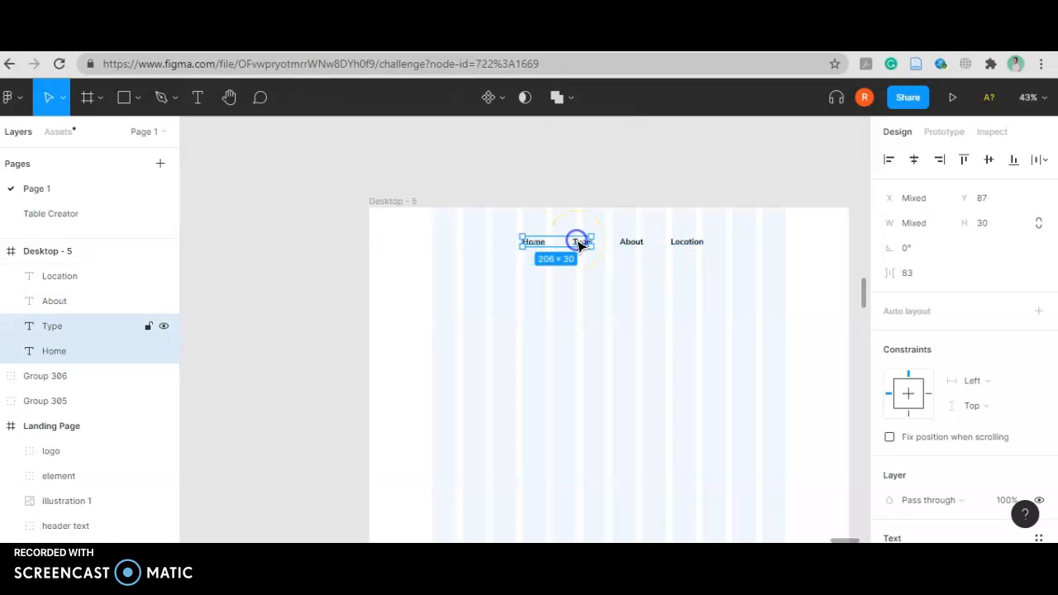
shift+click(621, 242)
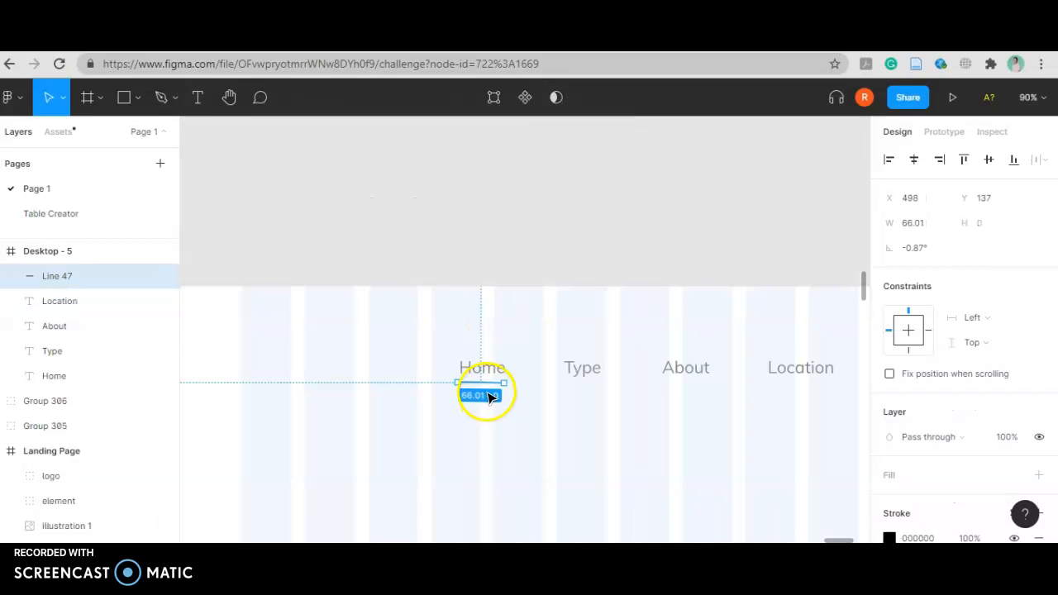
Set the rotation of the line beneath the Home text to 0°
scroll(484, 387, up, 5)
click(923, 248)
key(Return)
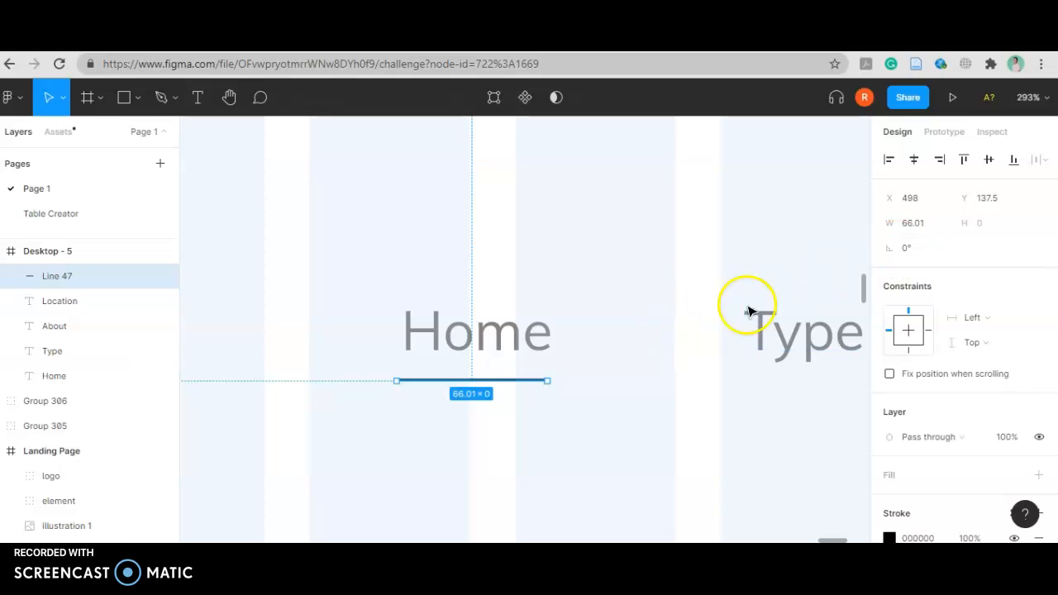
Move the line up closer to the Home text at Y 134 and align the two on their horizontal centres
click(542, 389)
drag(529, 386, 533, 378)
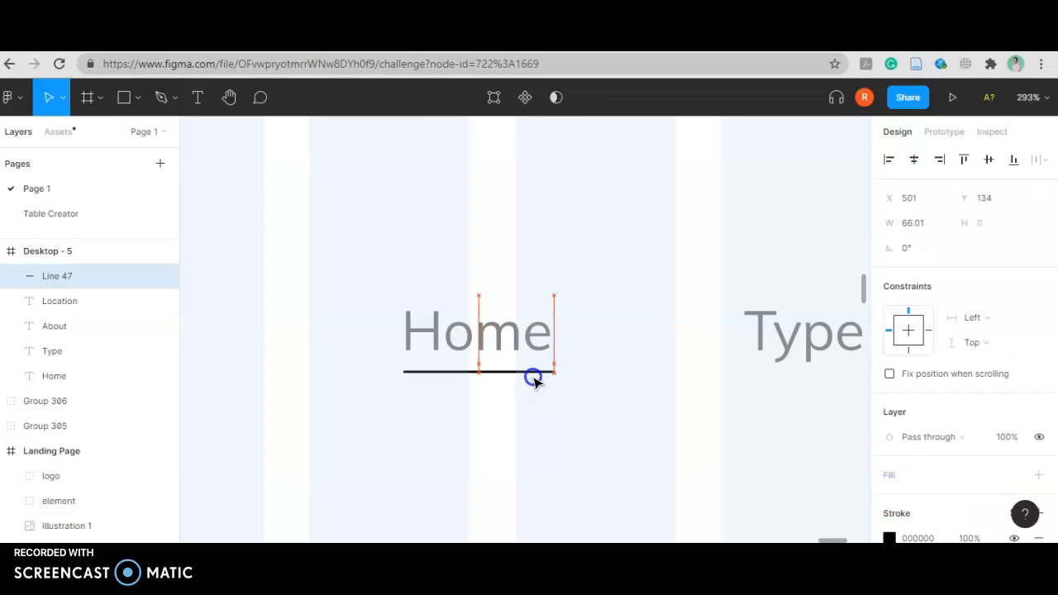
shift+click(525, 357)
click(924, 158)
click(543, 391)
Adjust the vertical gap between the Home text and its underline by nudging the line to Y 138
click(511, 374)
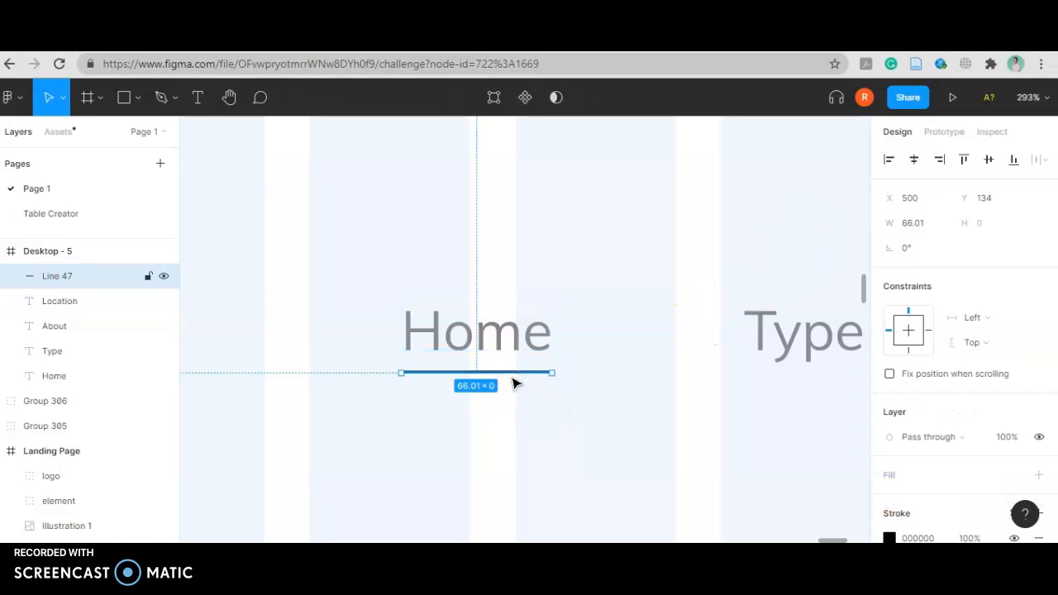
key(Up)
key(Up)
key(Up)
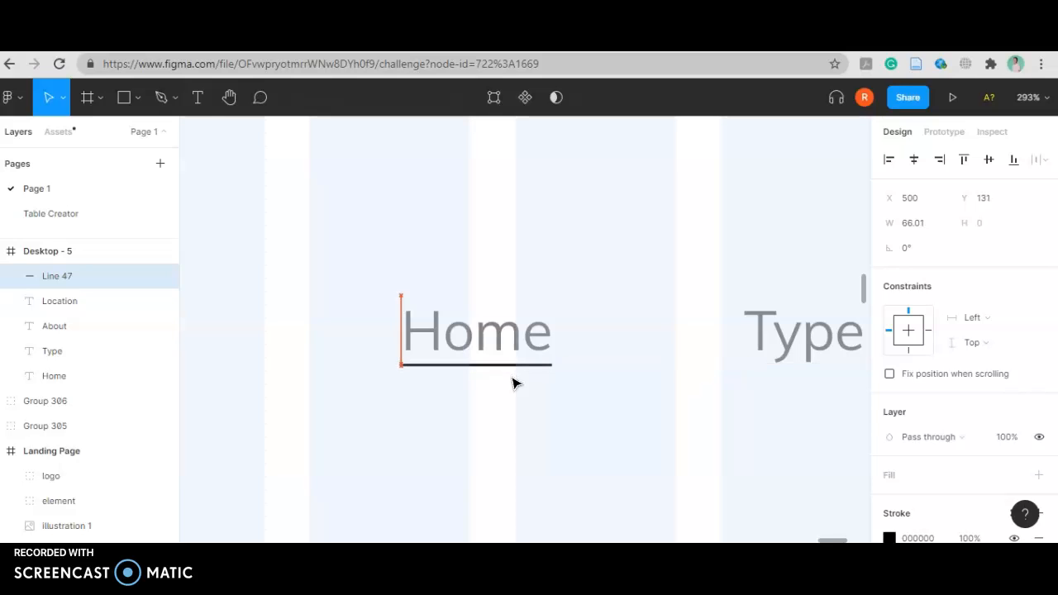
key(Down)
key(Down)
key(Down)
key(Down)
key(Down)
key(Down)
key(Down)
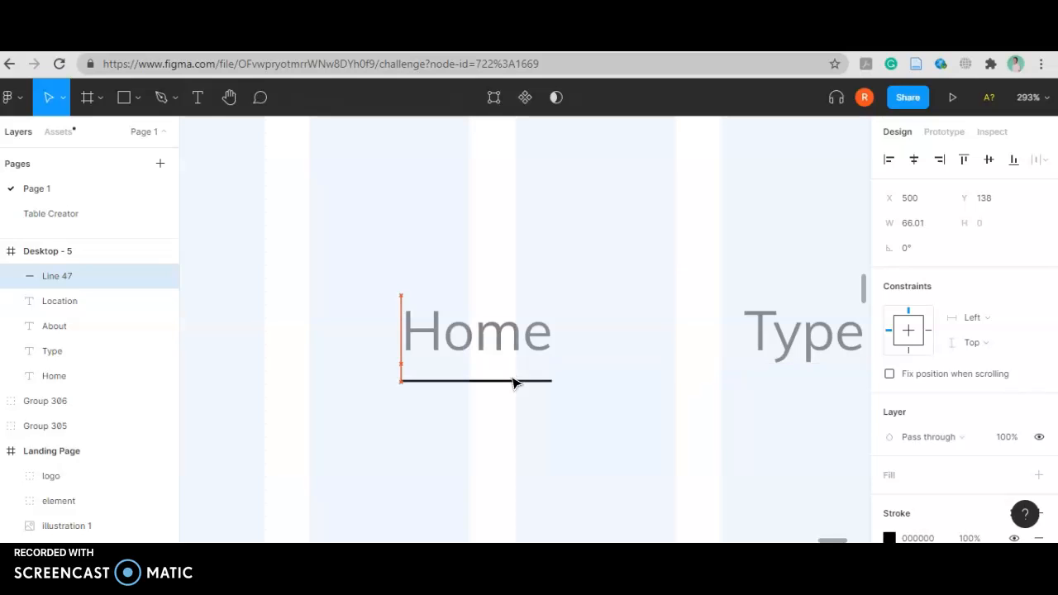
click(850, 454)
Set the stroke of the line beneath Home to a thickness of 2 and the colour 333333
scroll(972, 337, down, 1)
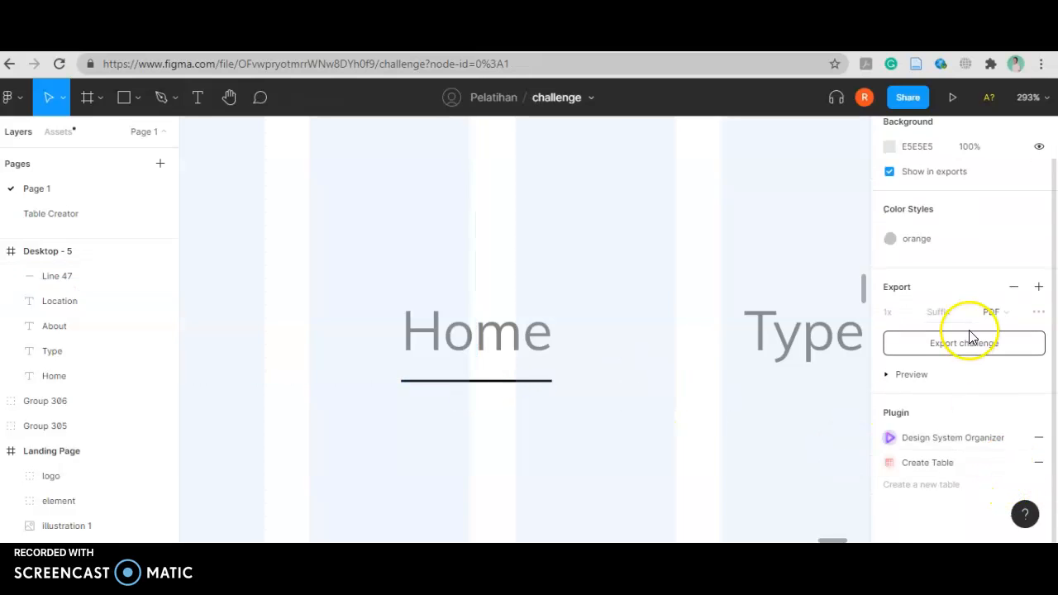
click(520, 382)
click(904, 395)
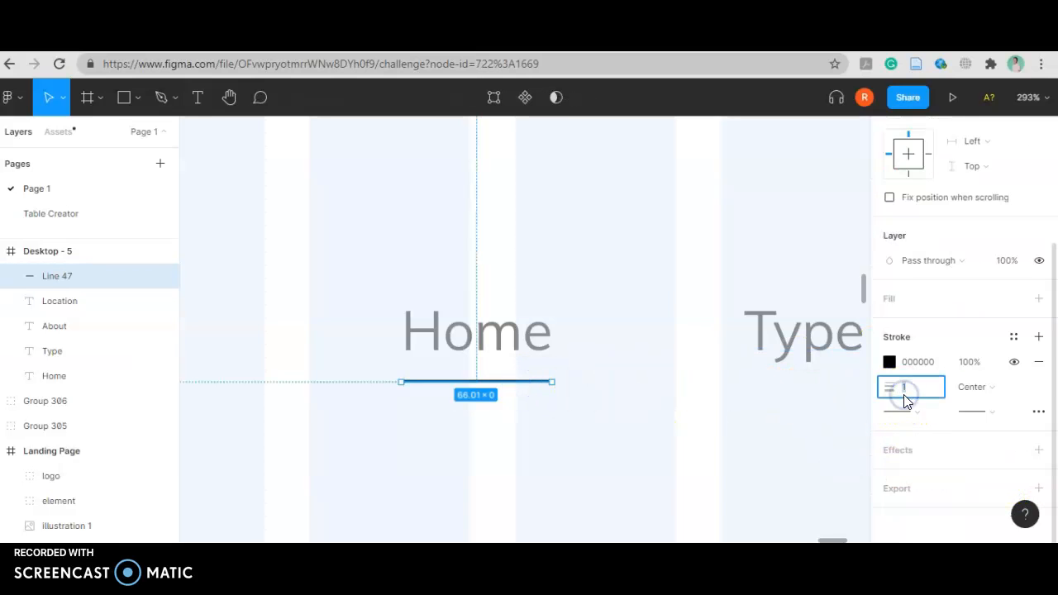
text(2)
key(Return)
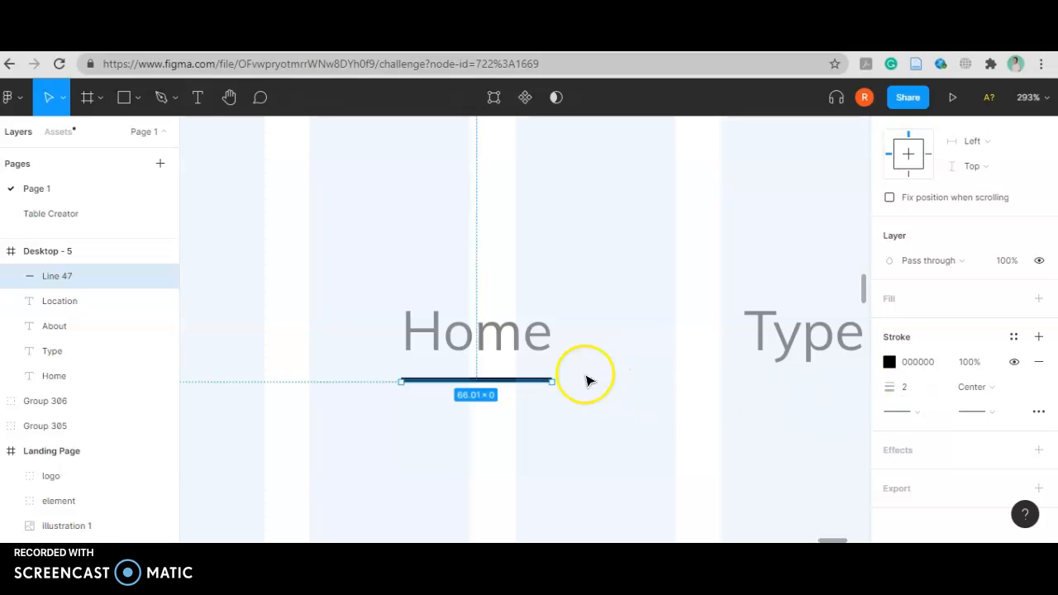
click(921, 372)
text(333333)
key(Return)
Set the fill colour of the Home text to 333333
click(520, 350)
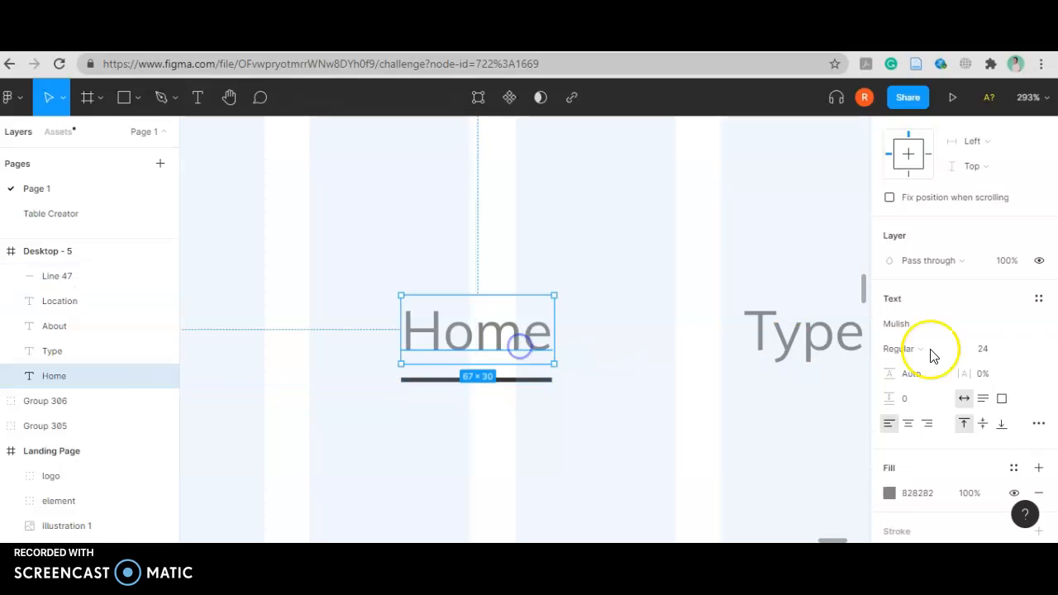
click(926, 492)
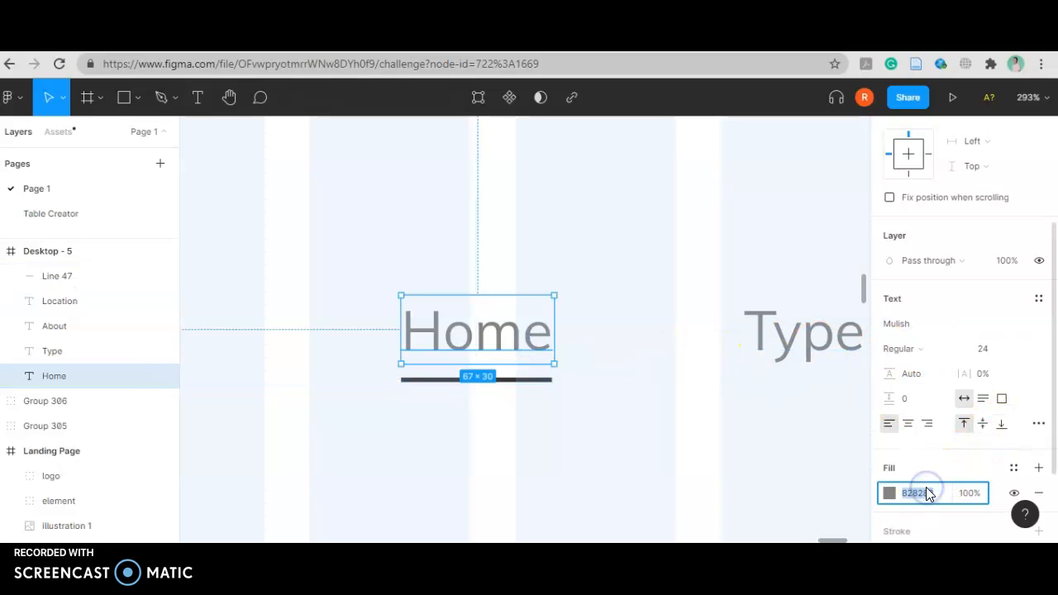
text(333333)
key(Return)
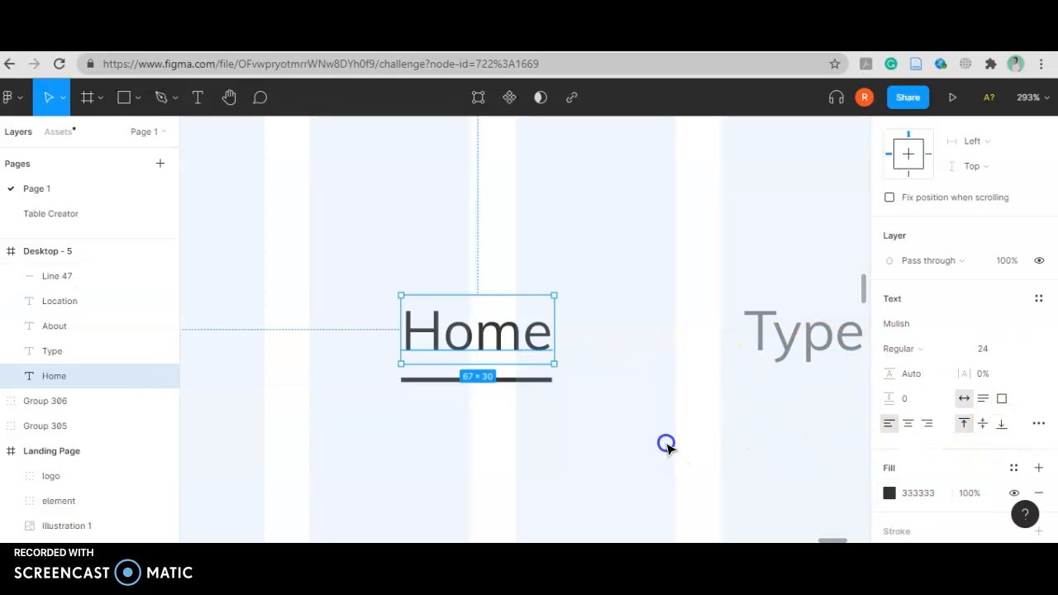
click(567, 435)
Group the four navigation texts with the underline and centre the group horizontally in the Desktop - 5 frame
scroll(525, 430, down, 5)
scroll(586, 460, down, 3)
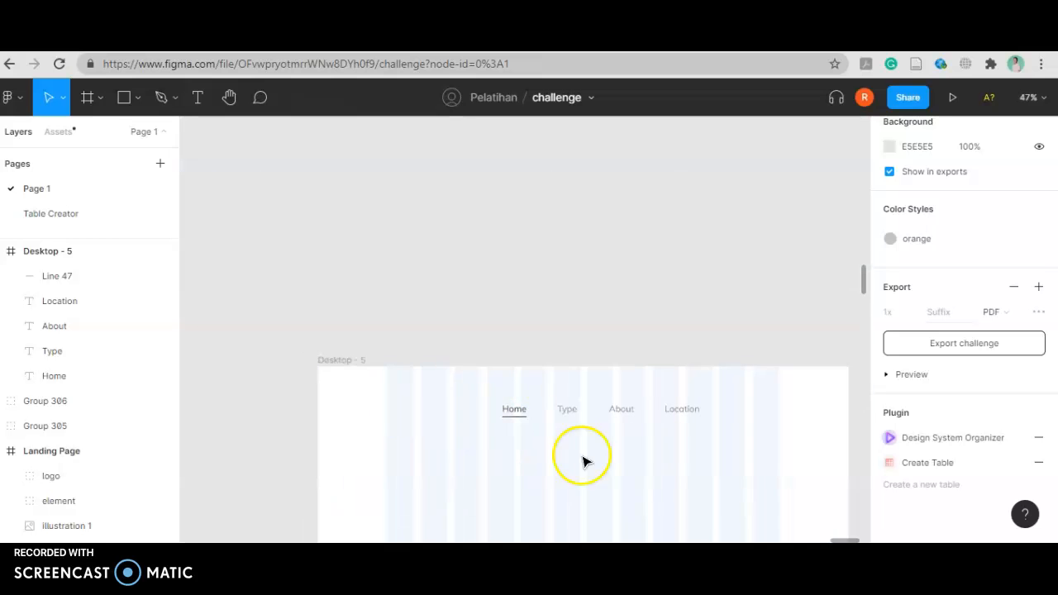
click(426, 384)
drag(427, 384, 739, 441)
key(ctrl+g)
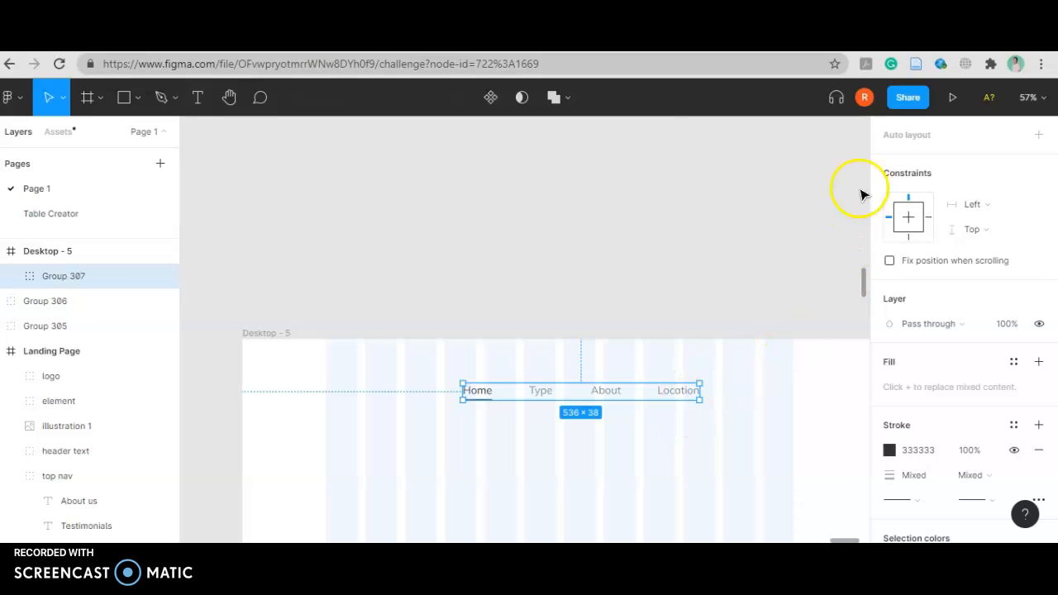
scroll(987, 217, up, 3)
click(915, 161)
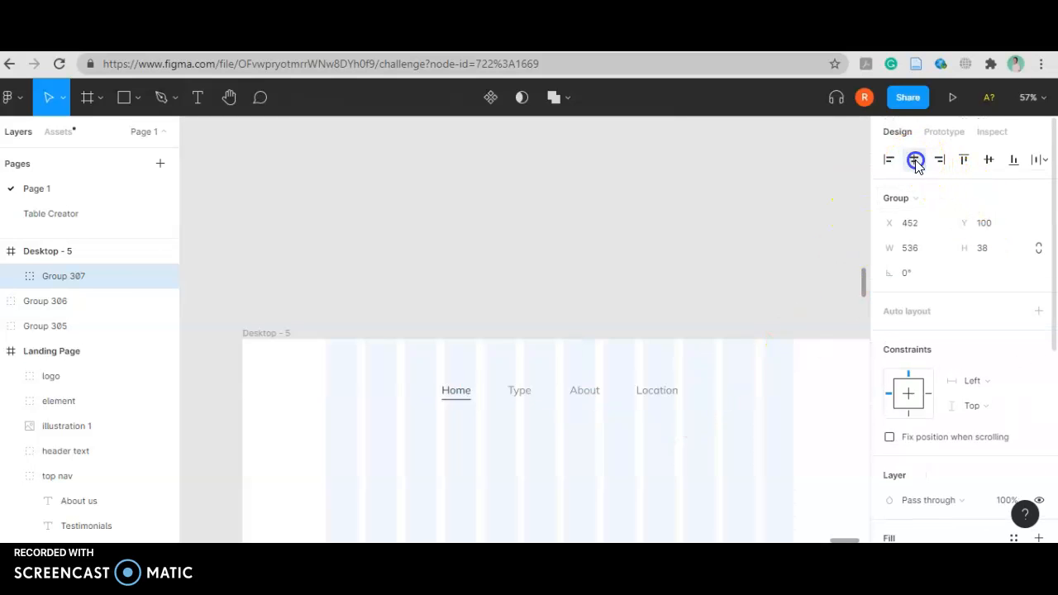
click(753, 421)
Move the navigation group up to Y 70, matching the vertical position of the top nav in the Landing Page frame
click(653, 397)
drag(652, 400, 652, 393)
scroll(678, 395, down, 5)
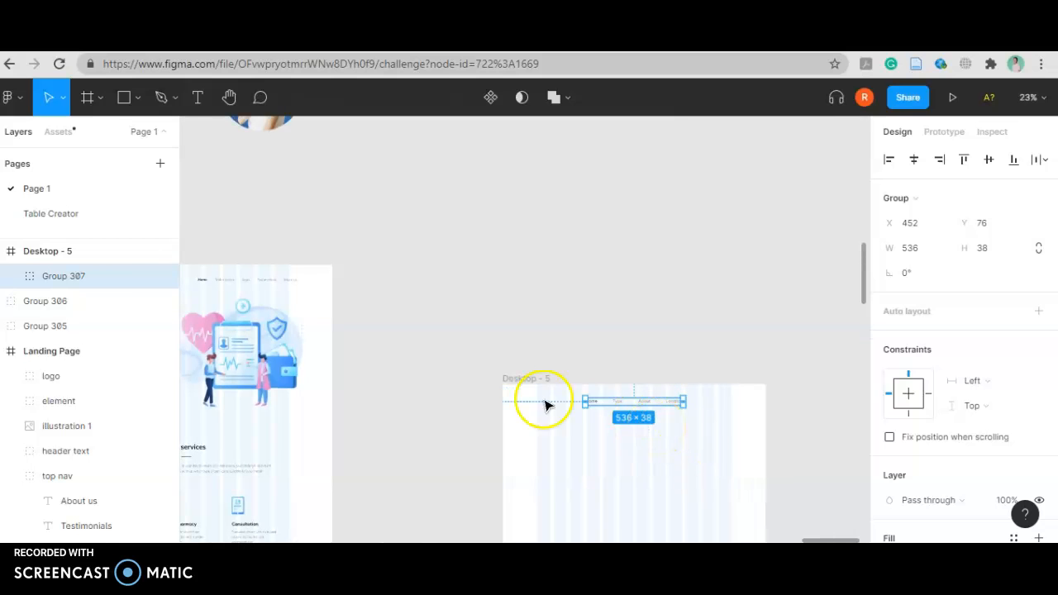
click(303, 287)
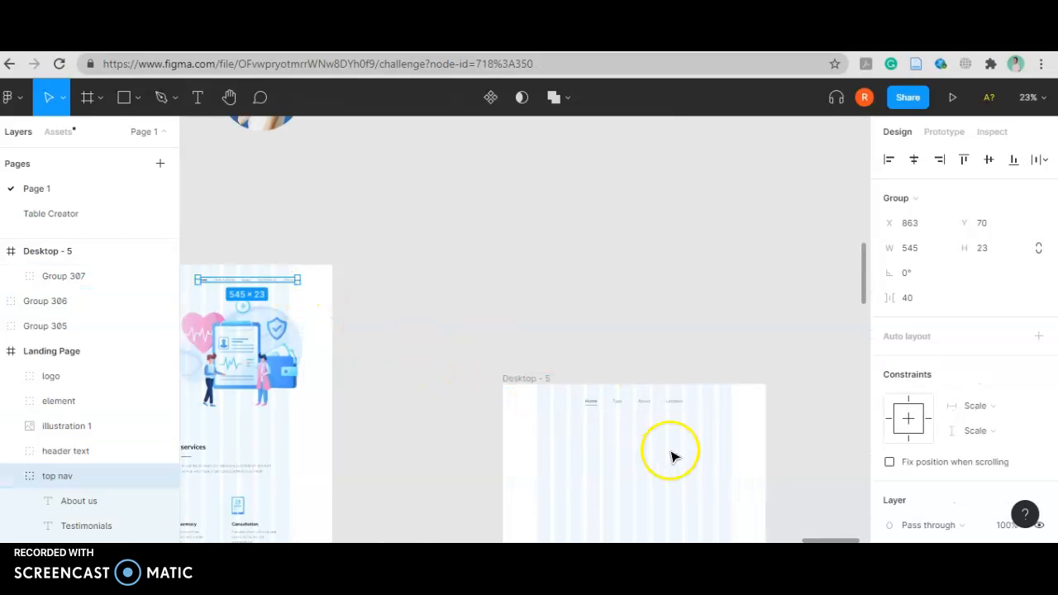
click(665, 411)
click(663, 405)
click(991, 224)
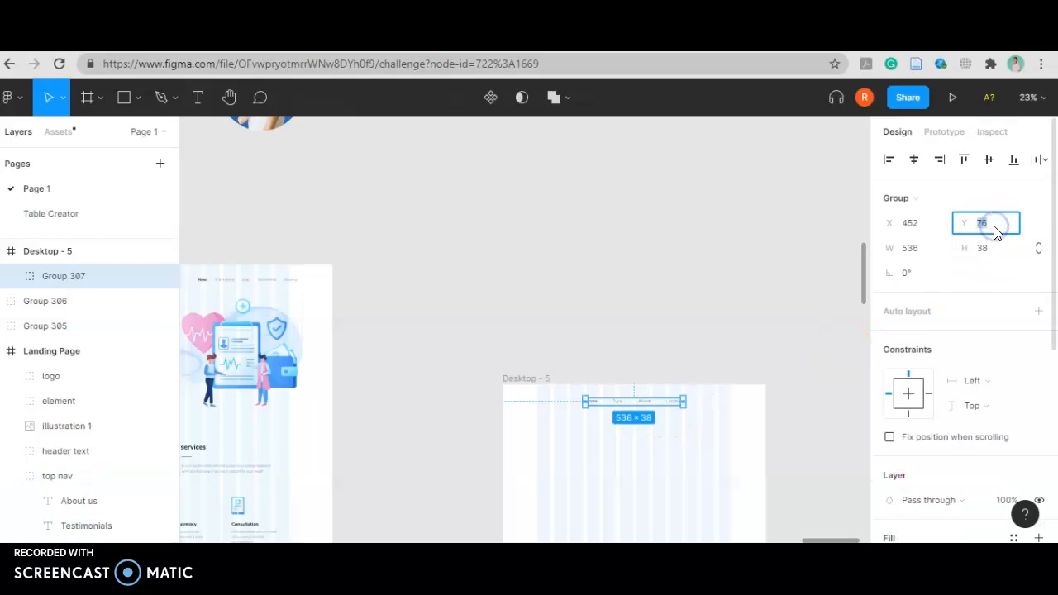
text(70)
click(979, 245)
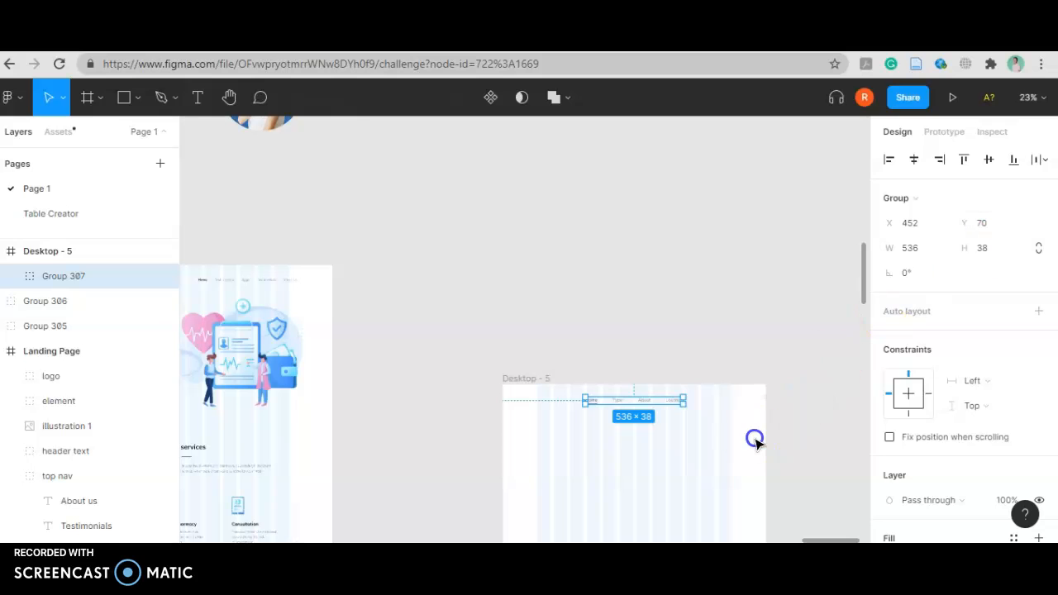
click(703, 420)
Draw a rectangle about 108 × 50 beside the Location text, ending at the last grid column of the Desktop - 5 frame
scroll(703, 422, up, 2)
scroll(703, 422, up, 3)
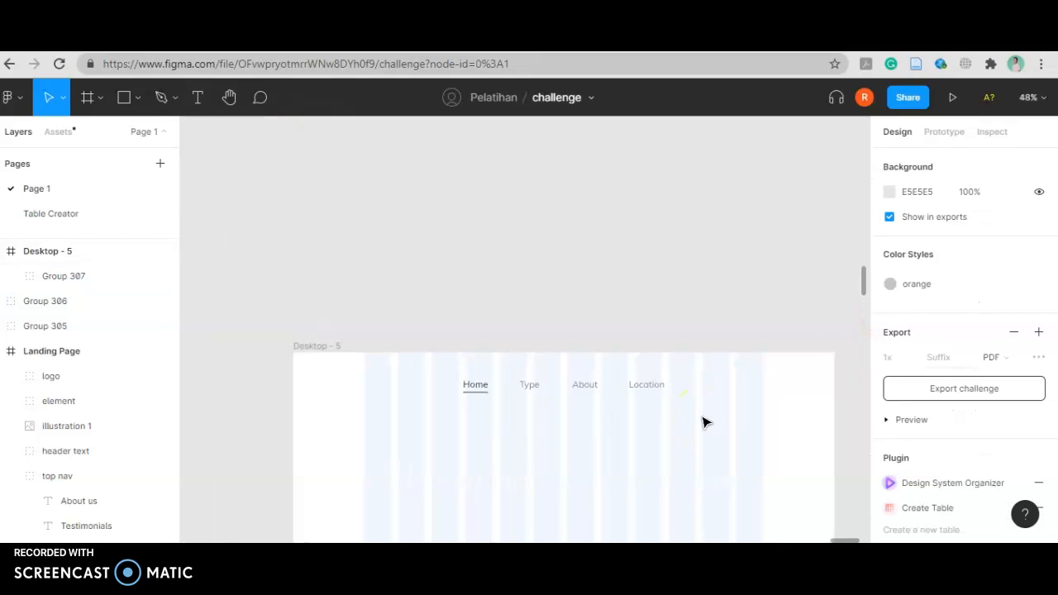
key(r)
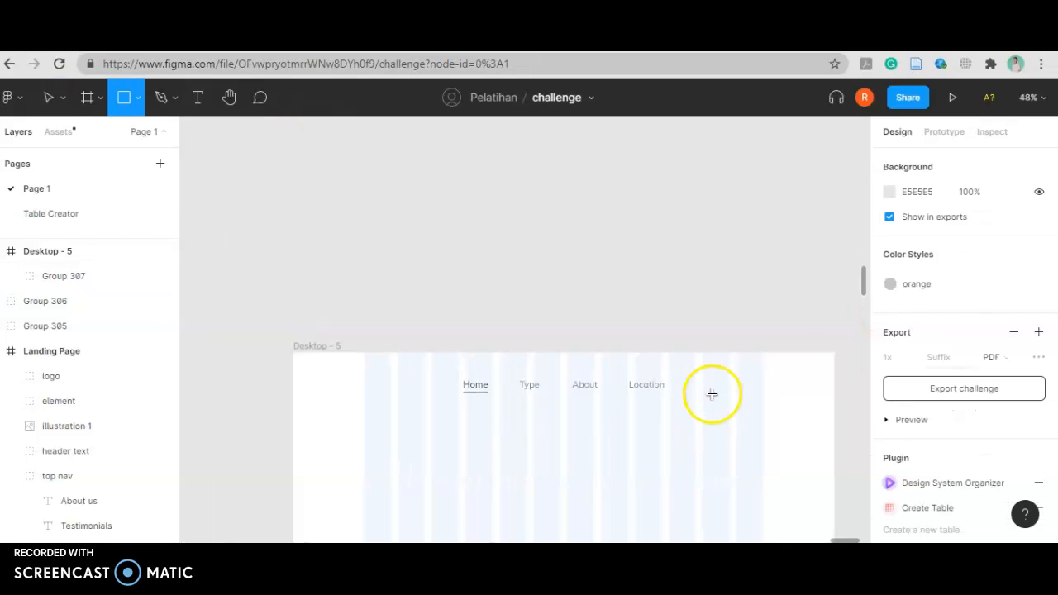
scroll(711, 395, up, 4)
mouse_move(696, 369)
mouse_down()
mouse_move(767, 402)
mouse_move(795, 391)
mouse_move(765, 401)
mouse_move(769, 380)
mouse_move(785, 381)
mouse_up()
scroll(778, 419, down, 1)
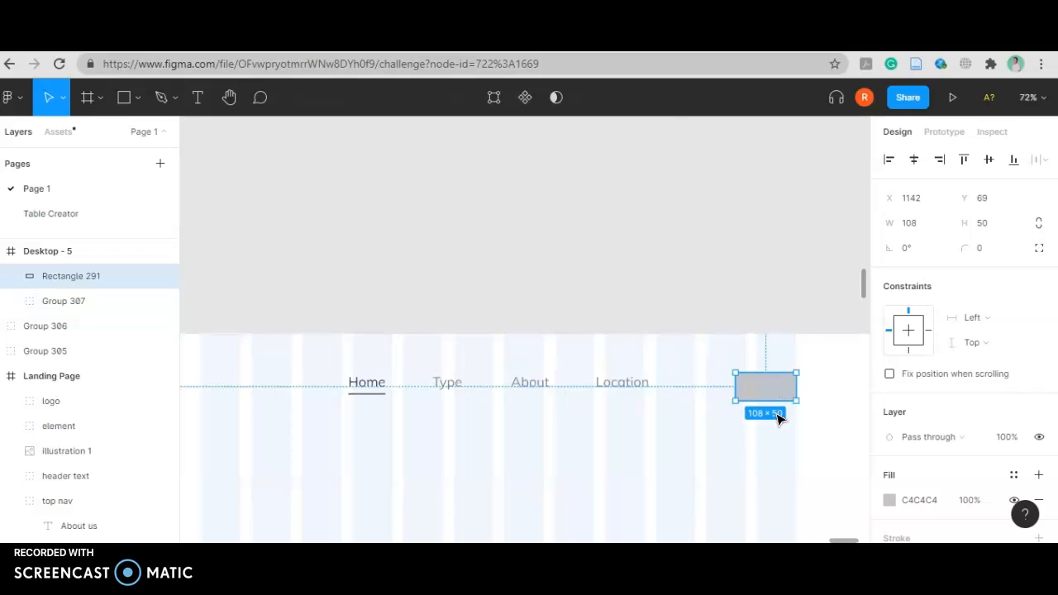
Set the corner radius of the new rectangle to 10
scroll(779, 419, down, 2)
scroll(755, 377, up, 2)
click(998, 251)
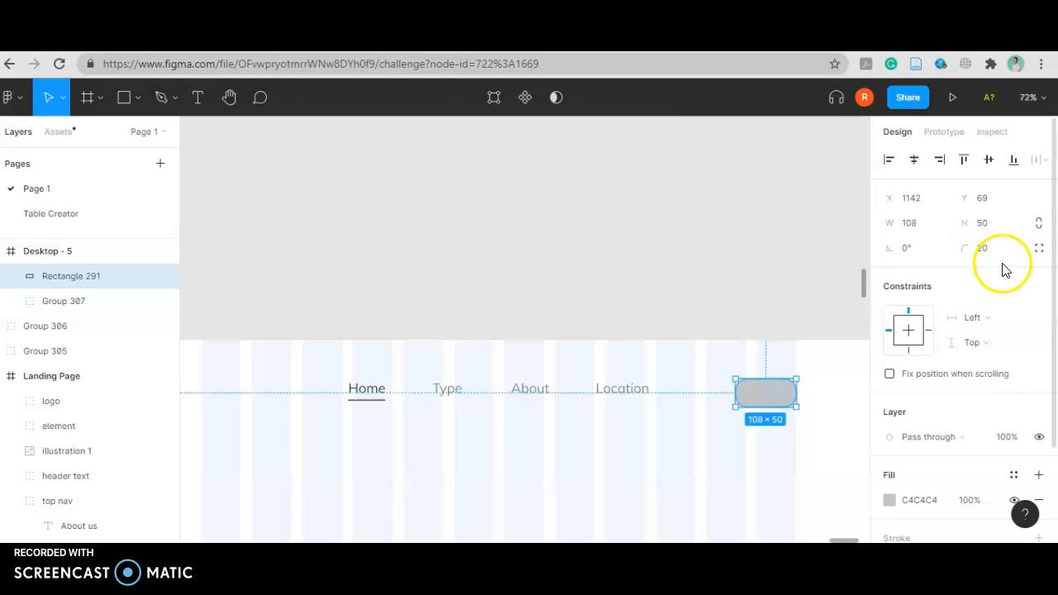
click(999, 256)
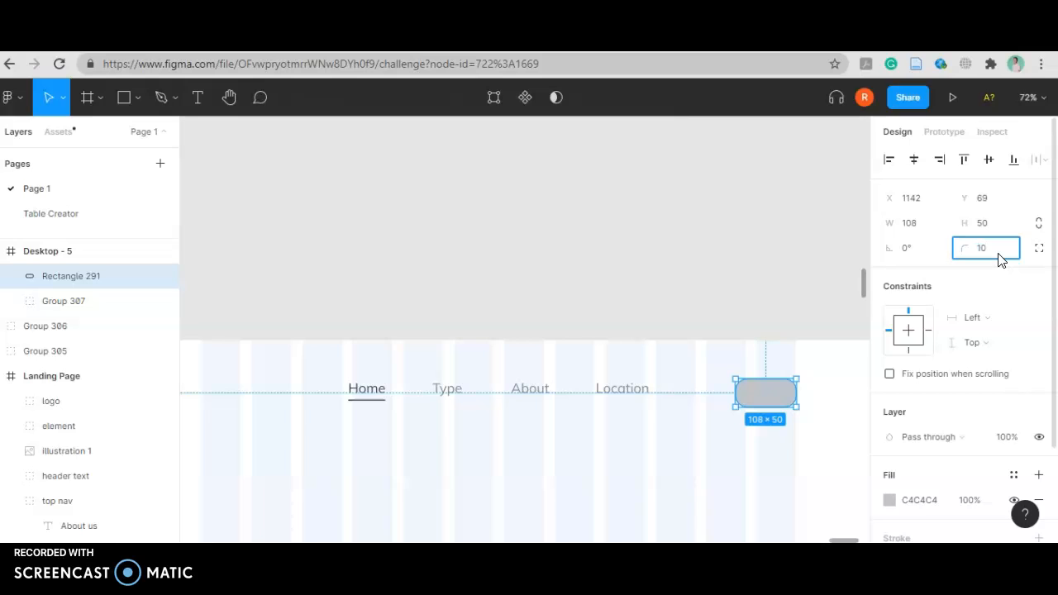
key(Return)
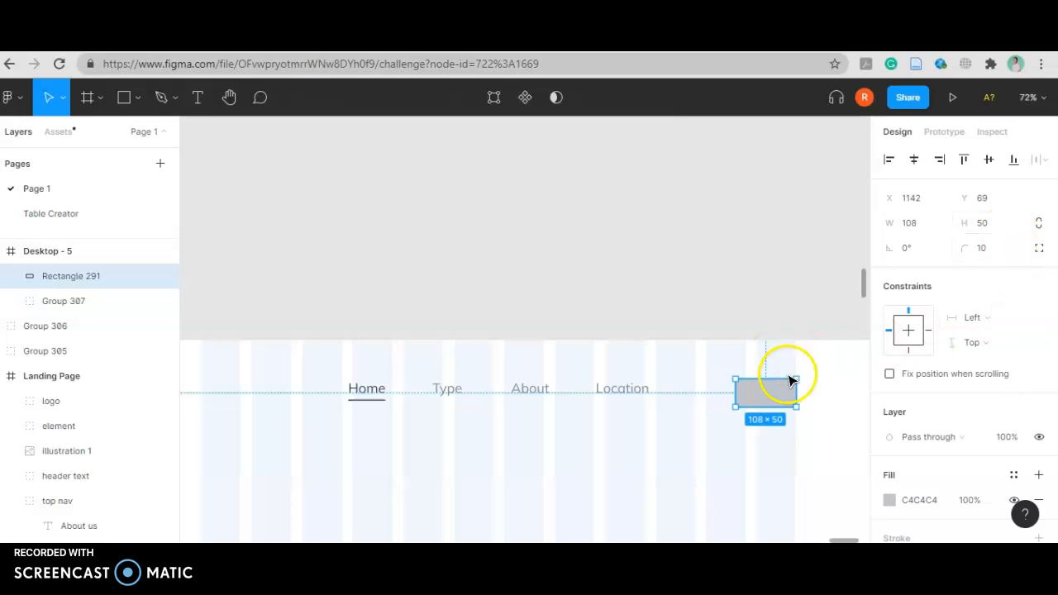
Fill the rounded rectangle with the blue document colour 3482CD
scroll(932, 455, down, 3)
click(887, 373)
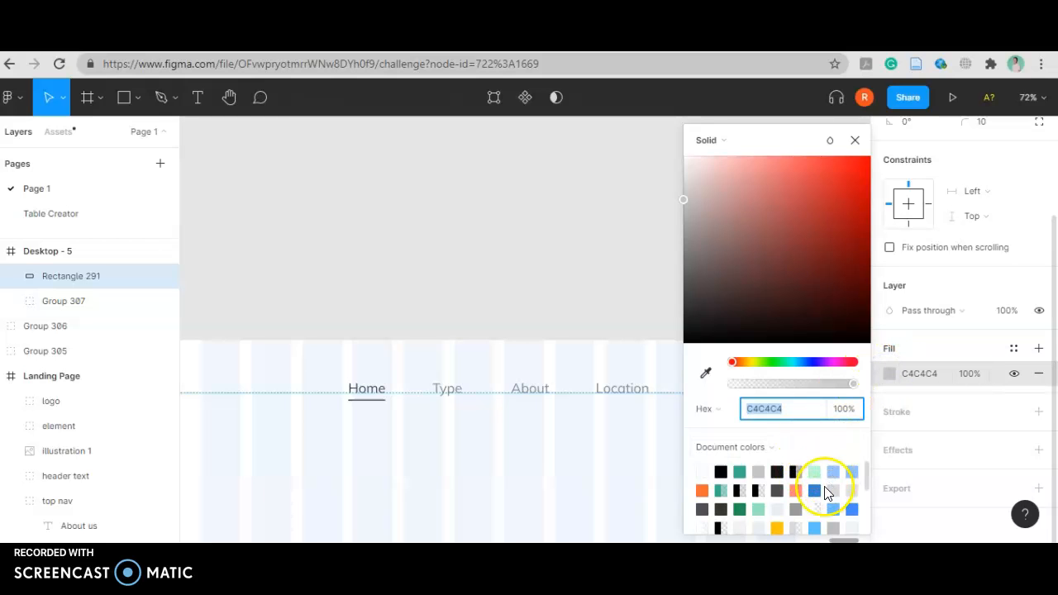
click(813, 491)
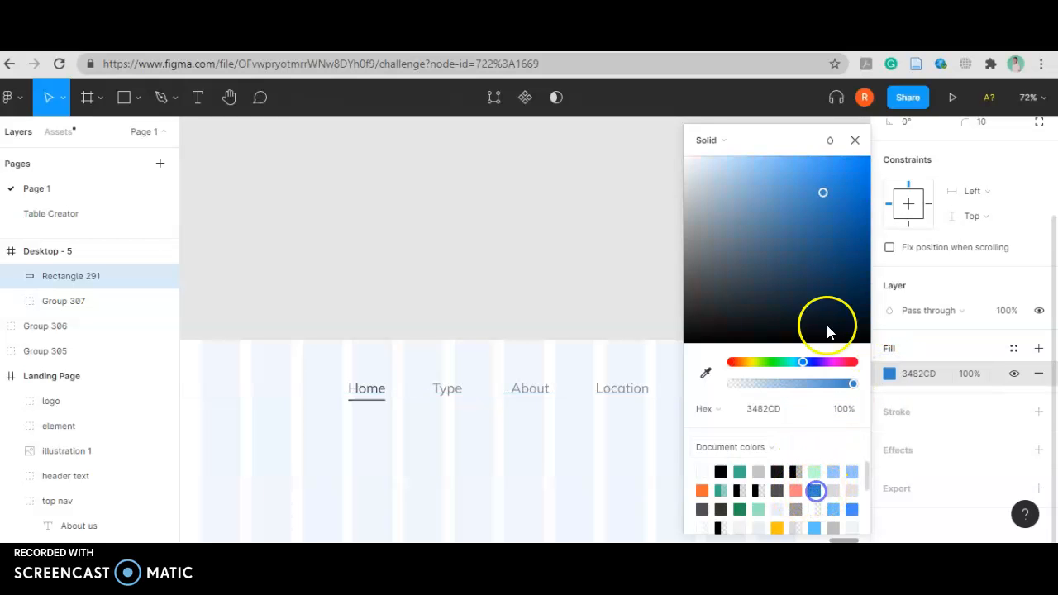
click(858, 150)
click(822, 382)
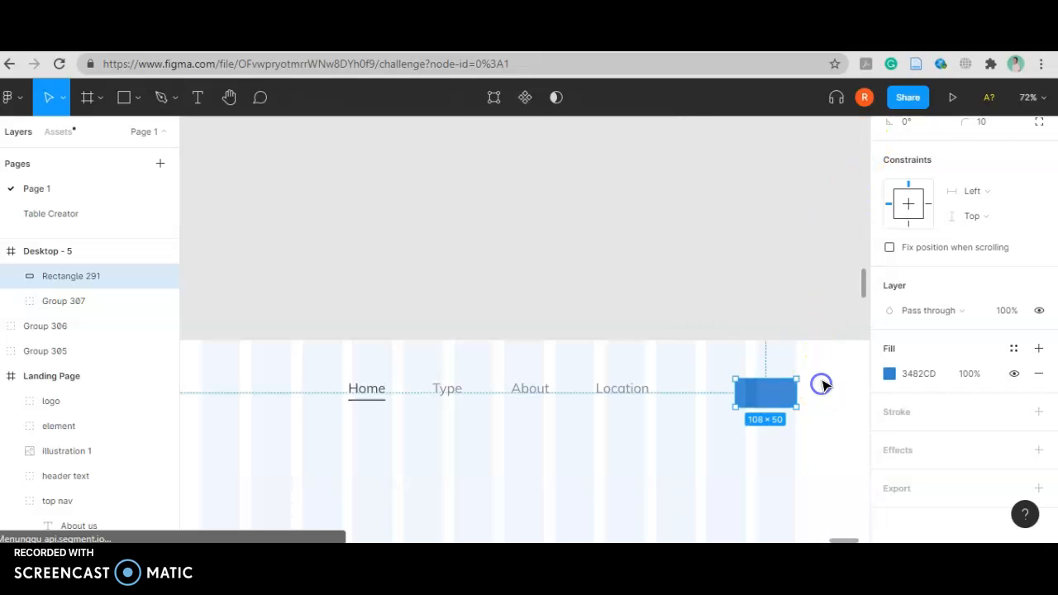
Examine the layer, fill, stroke and selection colour properties of the navigation group
scroll(821, 382, down, 3)
scroll(529, 415, up, 5)
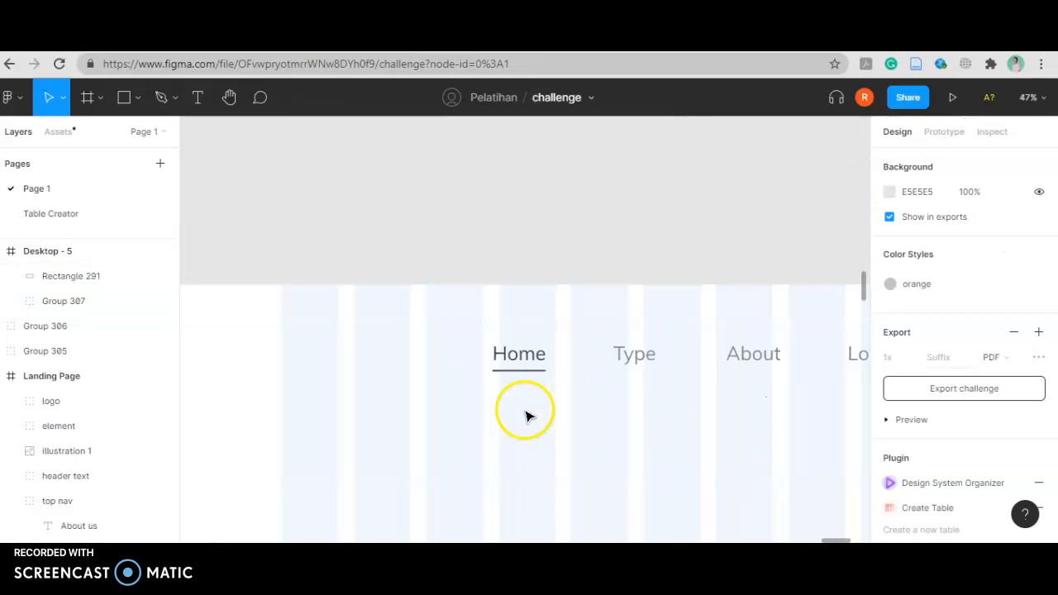
double_click(527, 357)
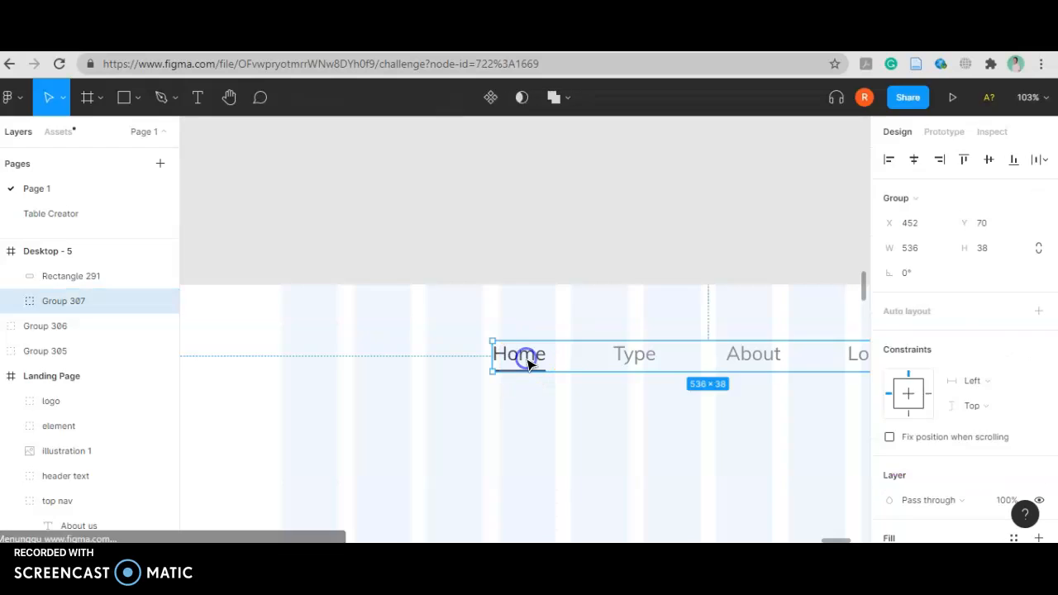
click(523, 398)
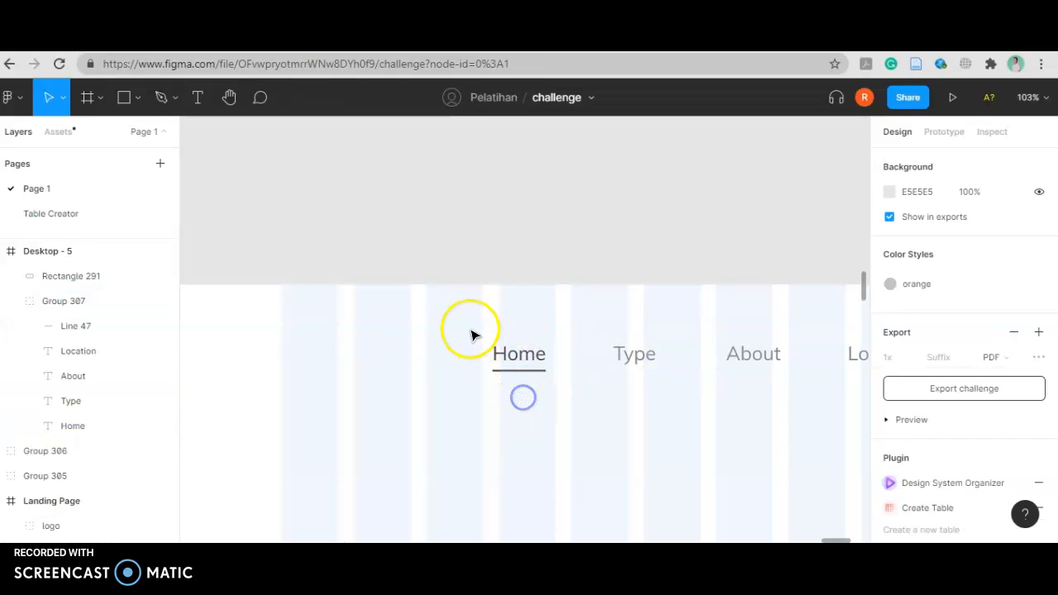
click(508, 357)
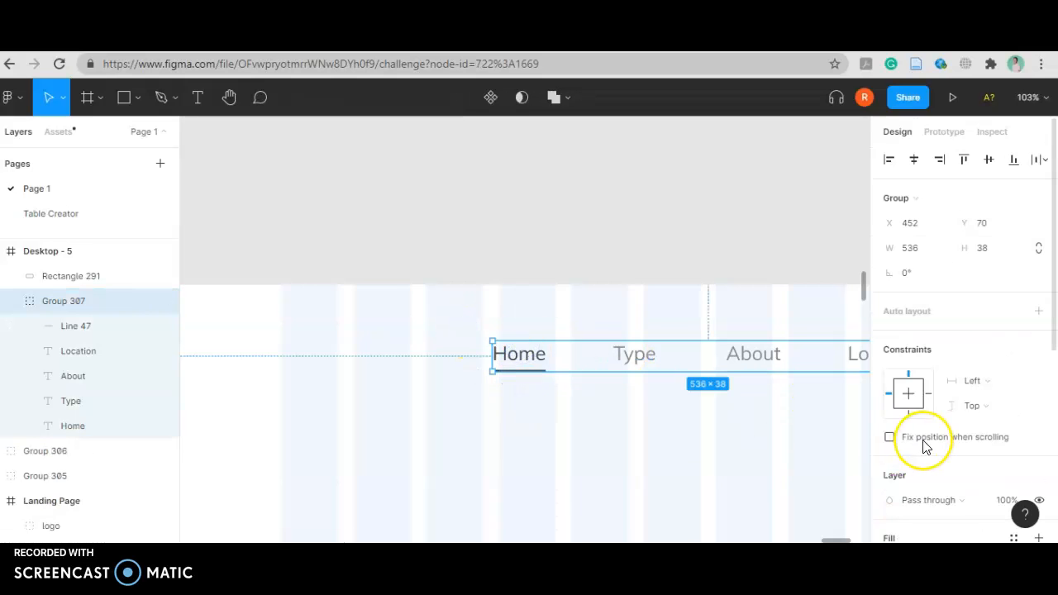
scroll(924, 445, down, 5)
scroll(924, 446, up, 5)
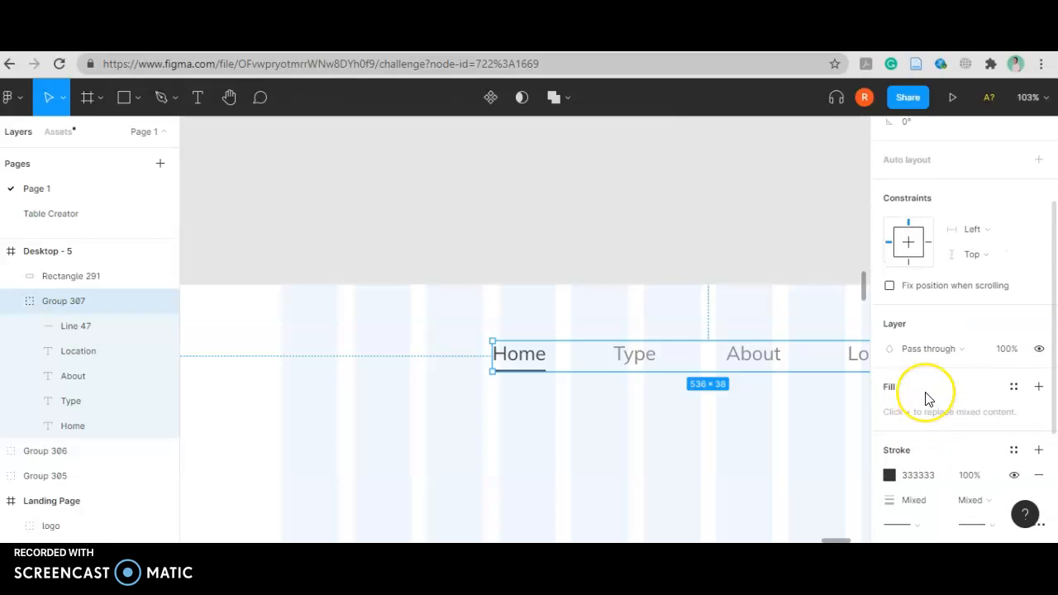
scroll(925, 398, down, 5)
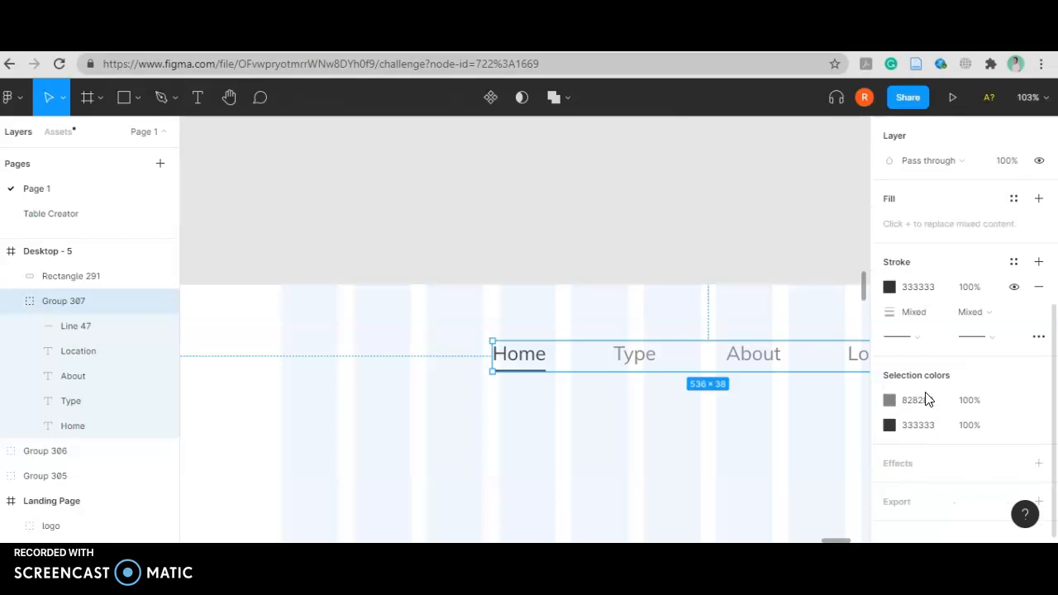
Select the Home, Type, About and Location texts together and set their font weight to Bold
click(531, 364)
double_click(531, 364)
shift+click(616, 354)
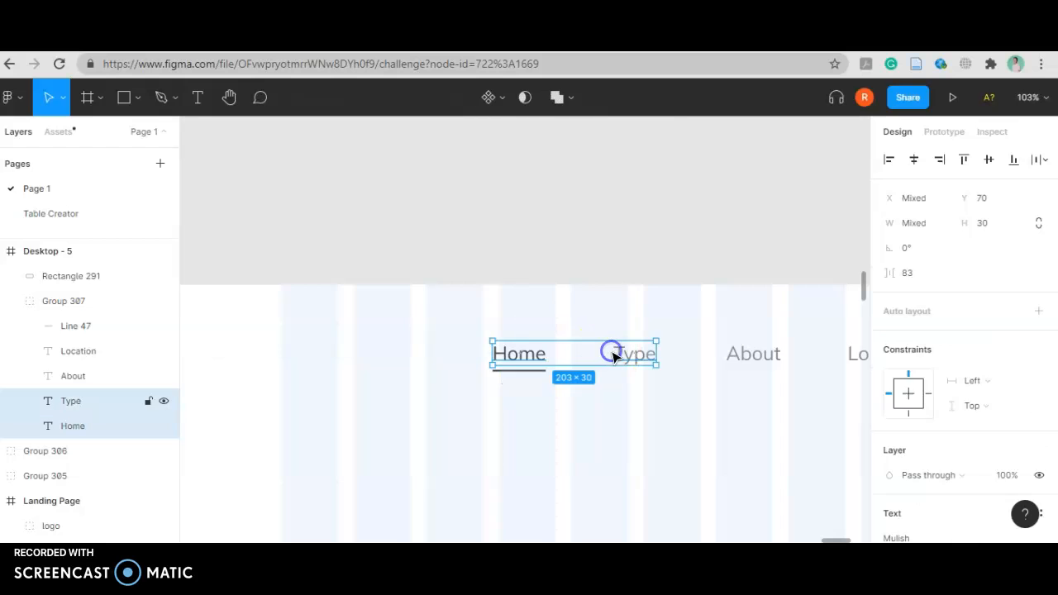
shift+click(727, 355)
scroll(413, 389, down, 5)
shift+click(621, 374)
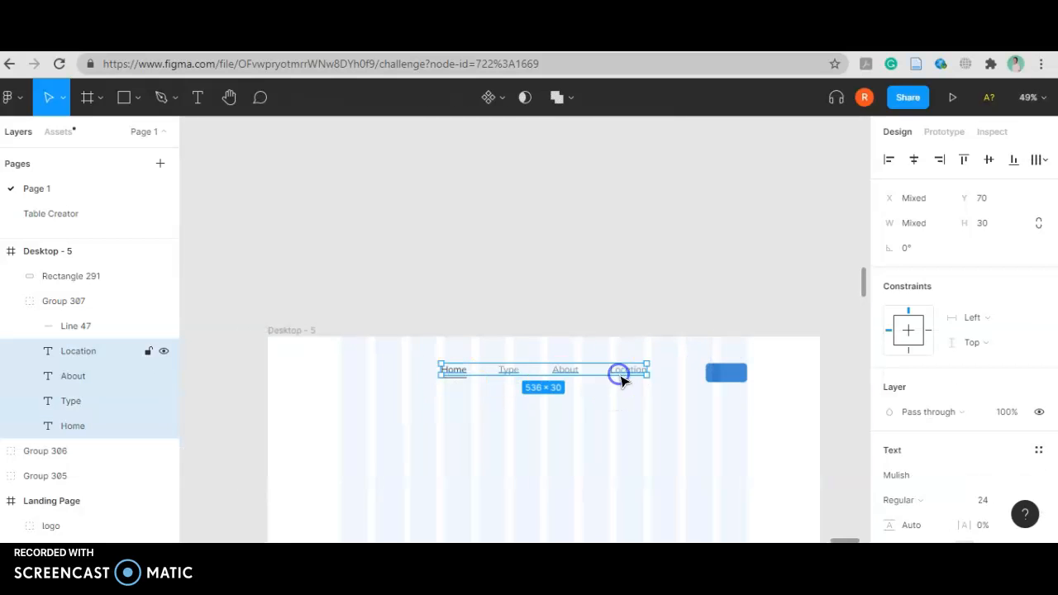
scroll(966, 405, down, 2)
scroll(959, 389, down, 2)
click(913, 266)
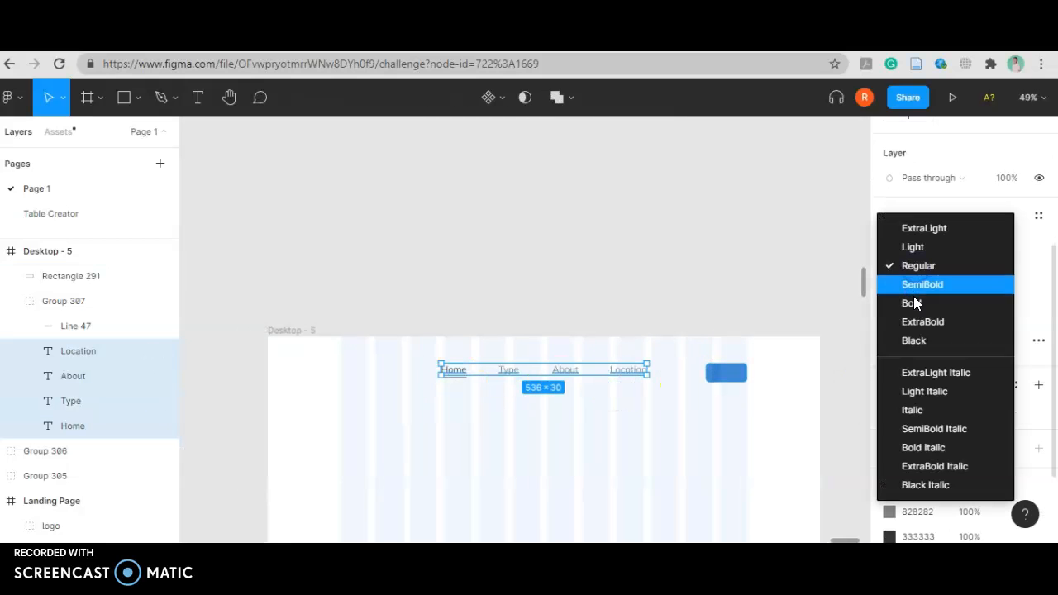
click(913, 300)
Change the fill colour of the Home text to the blue 3482CD
scroll(500, 385, up, 3)
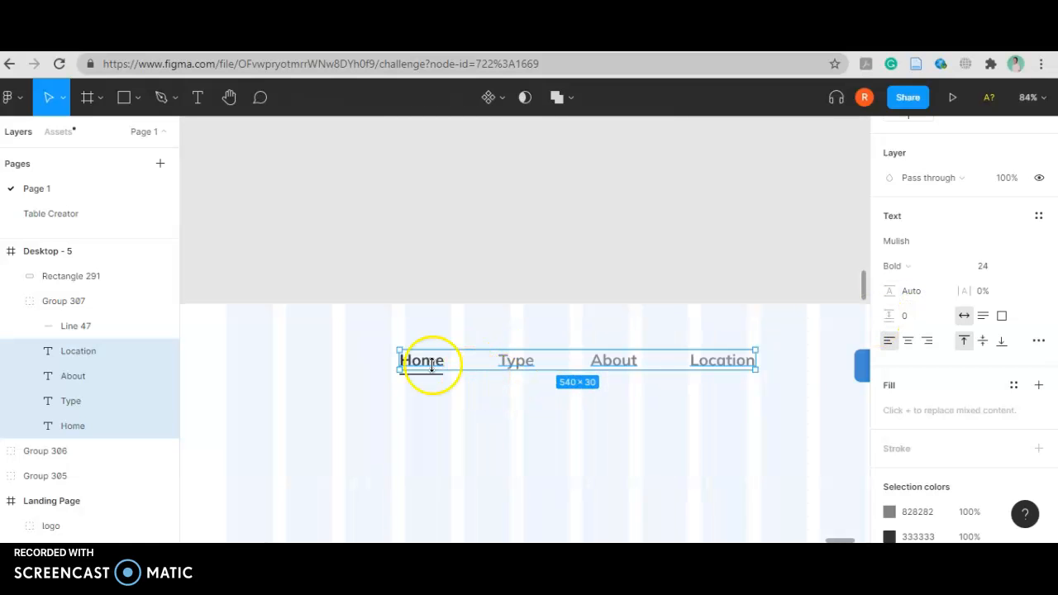
double_click(417, 356)
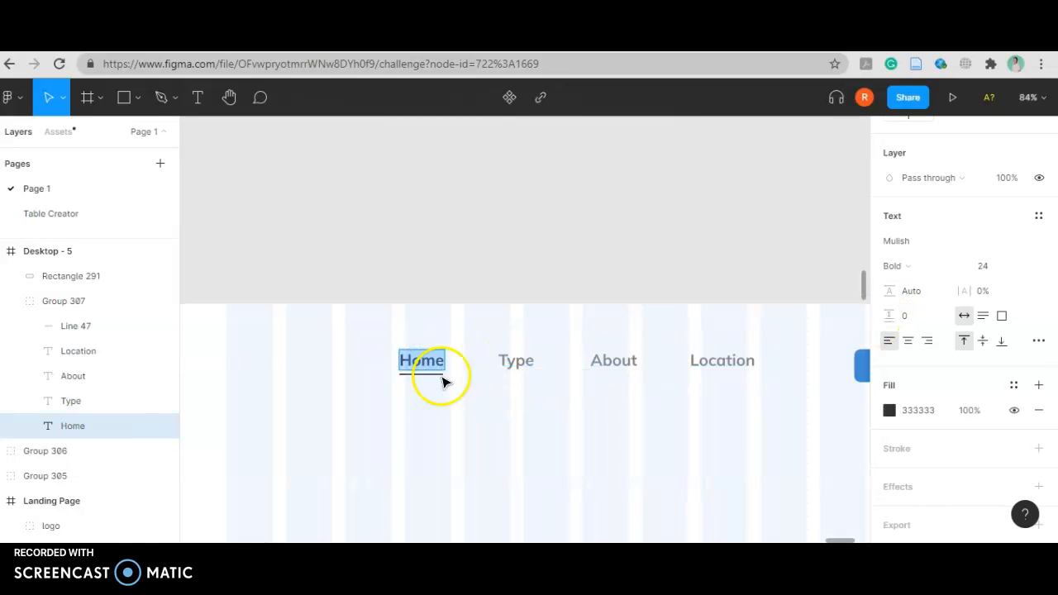
click(898, 413)
click(889, 410)
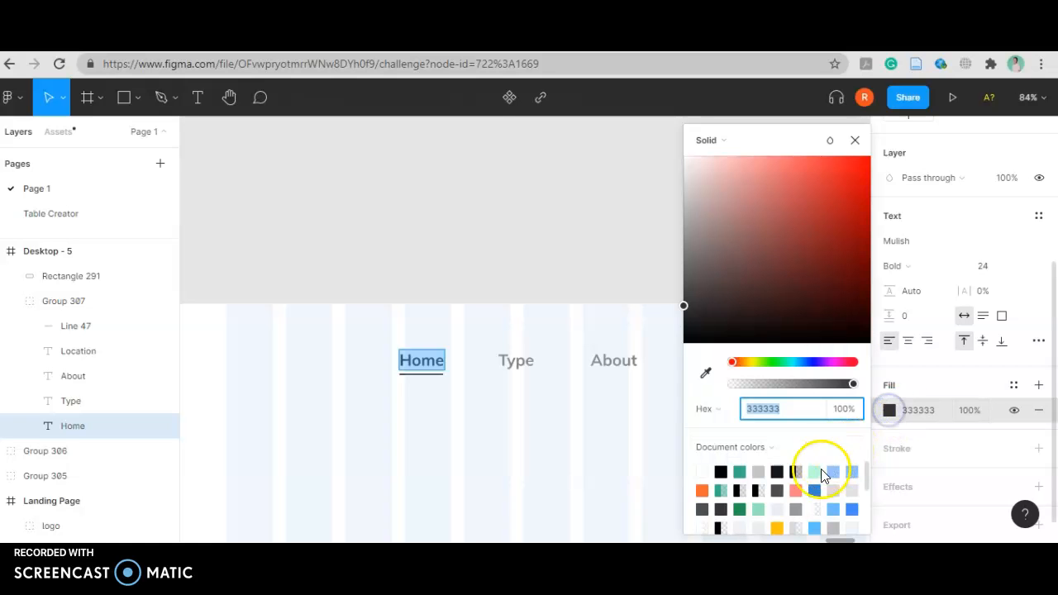
click(814, 489)
Recolour the stroke of the line beneath Home with the same blue document colour as the Home text
scroll(417, 380, up, 5)
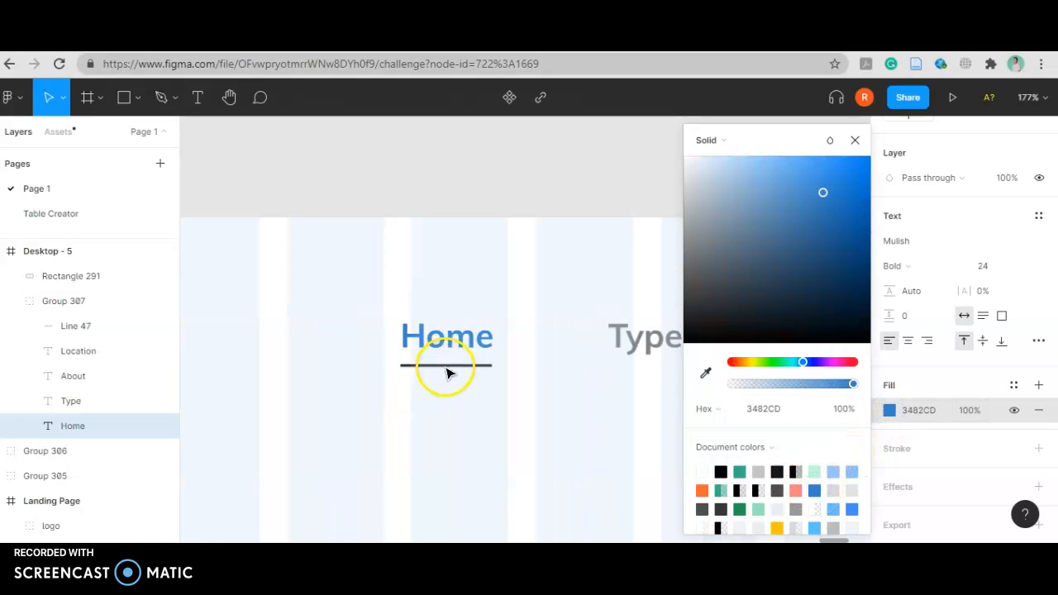
click(444, 366)
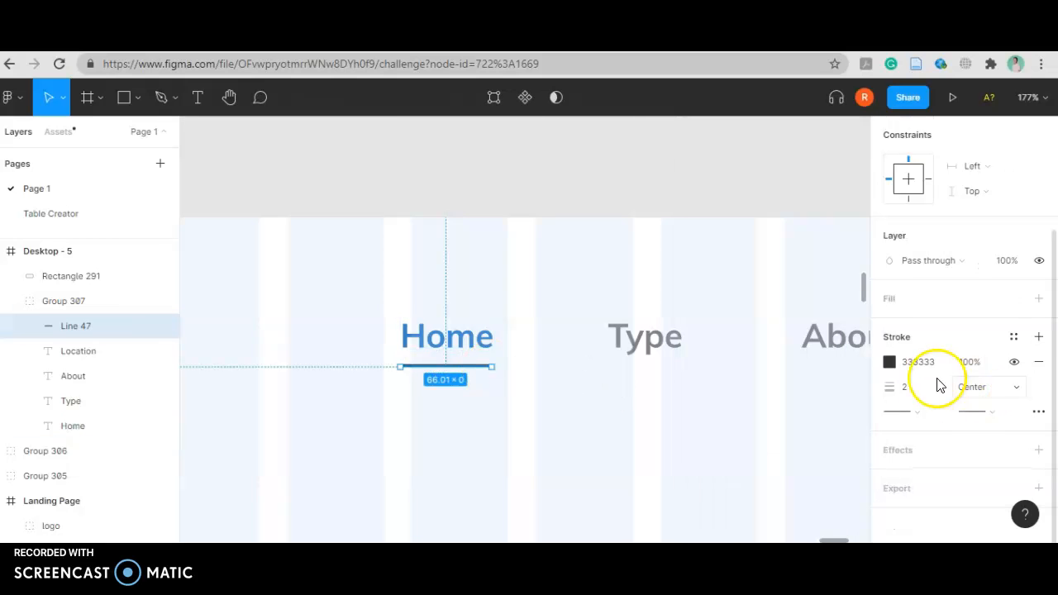
click(891, 365)
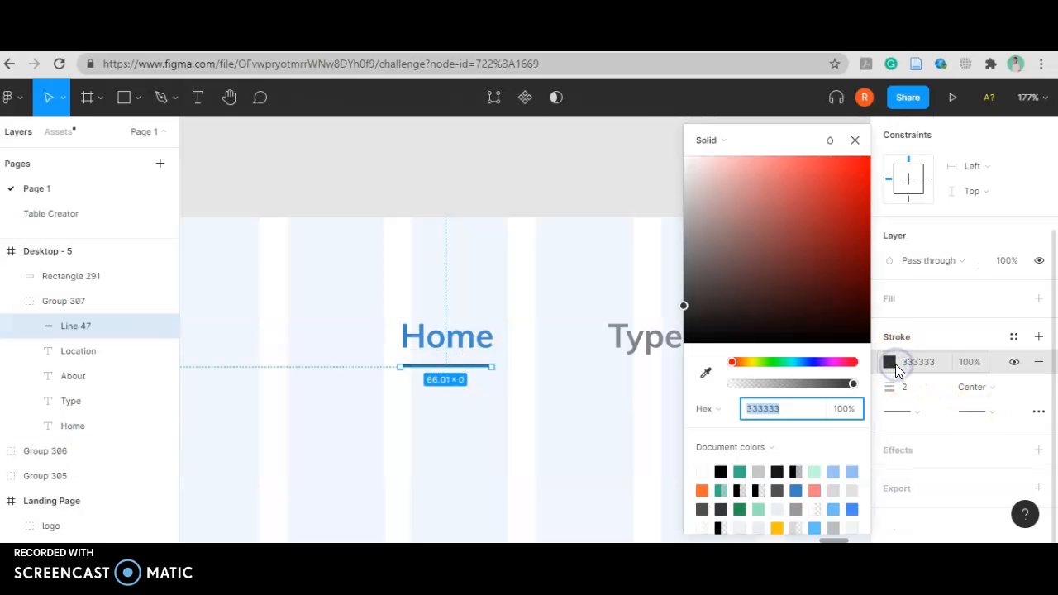
click(795, 490)
click(479, 461)
Centre the navigation group horizontally in the Desktop - 5 frame again
scroll(454, 452, down, 3)
click(503, 479)
click(567, 405)
click(913, 159)
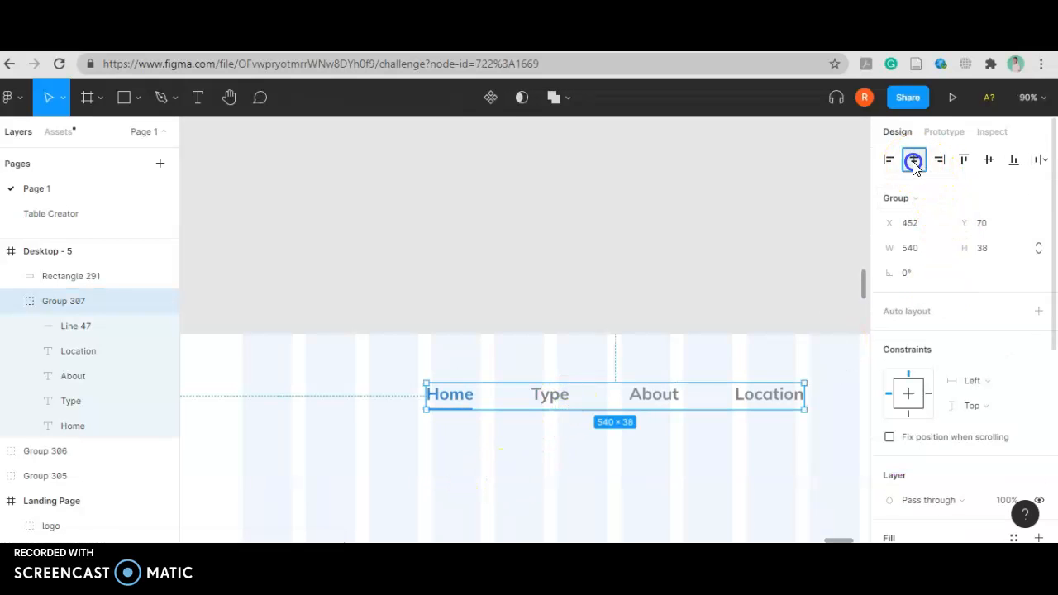
scroll(454, 437, down, 3)
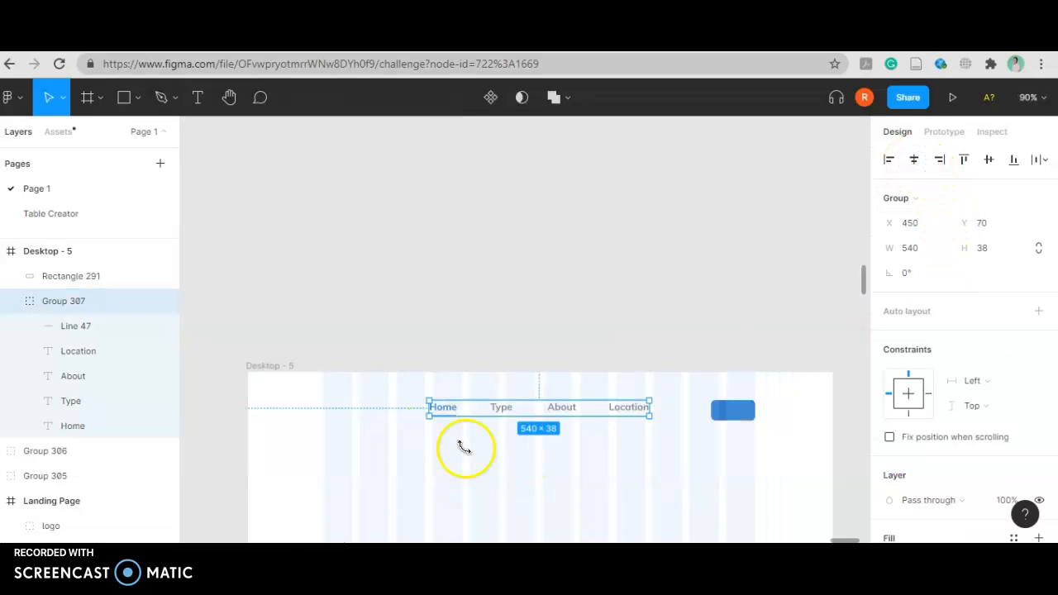
click(528, 454)
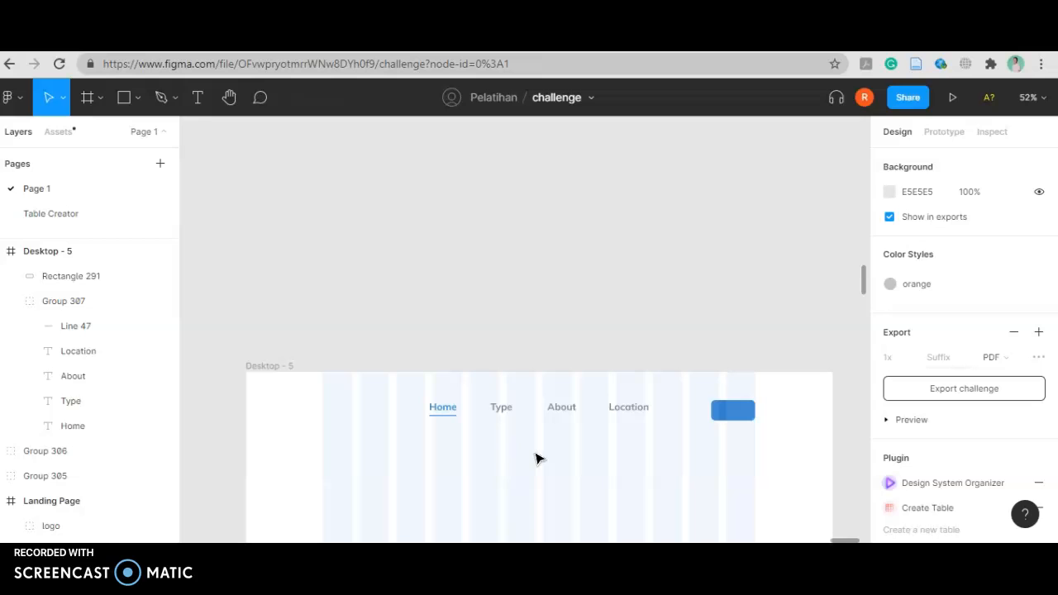
Align the vertical centres of the blue rectangle and the navigation group
click(733, 413)
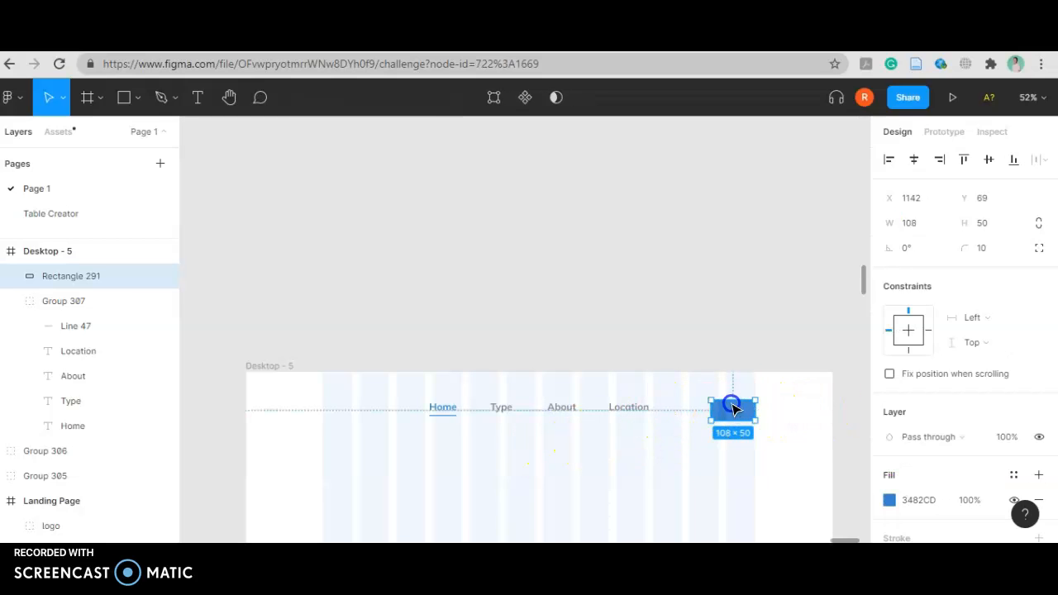
shift+click(626, 410)
click(989, 161)
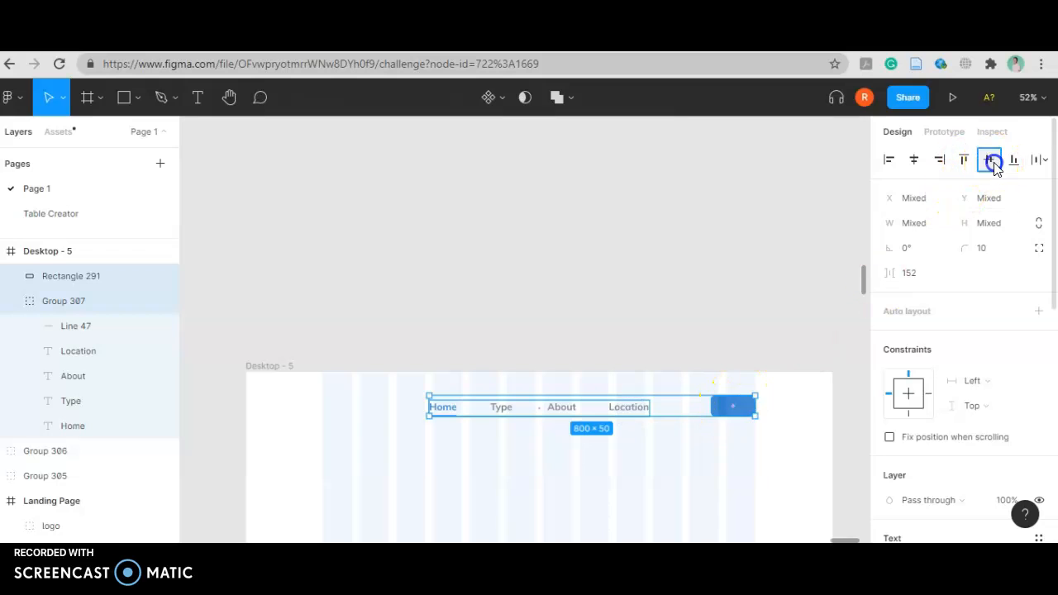
Move the navigation group and the blue rectangle down together until the navigation group sits at Y 71
click(638, 413)
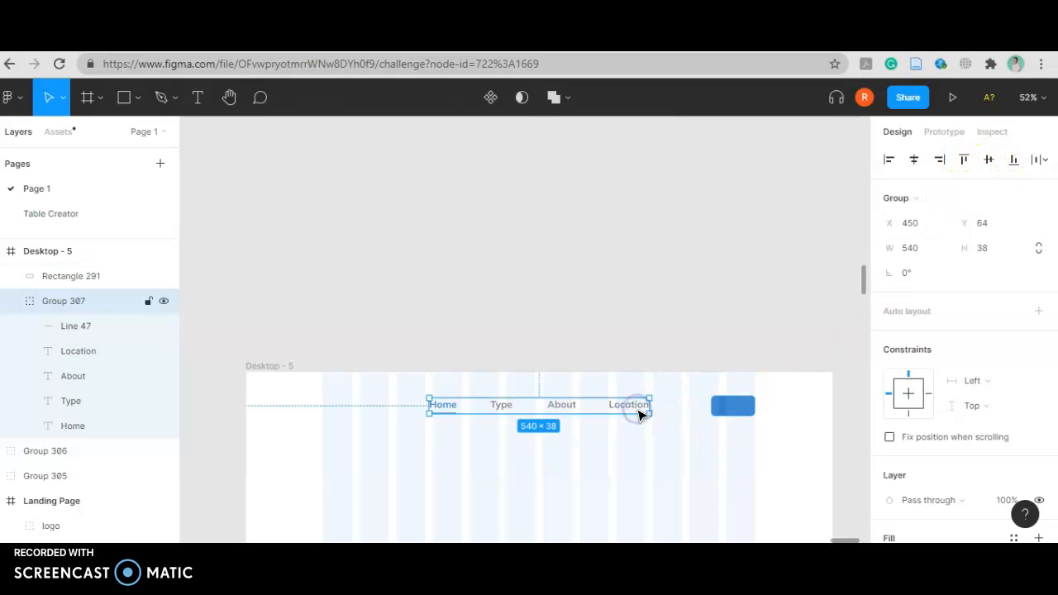
shift+click(732, 408)
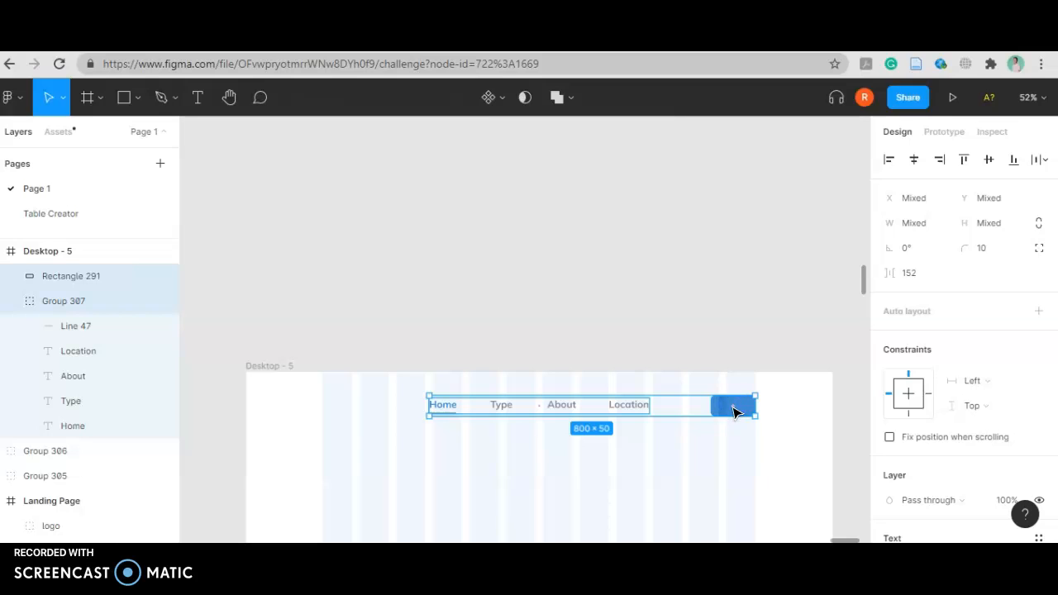
key(Down)
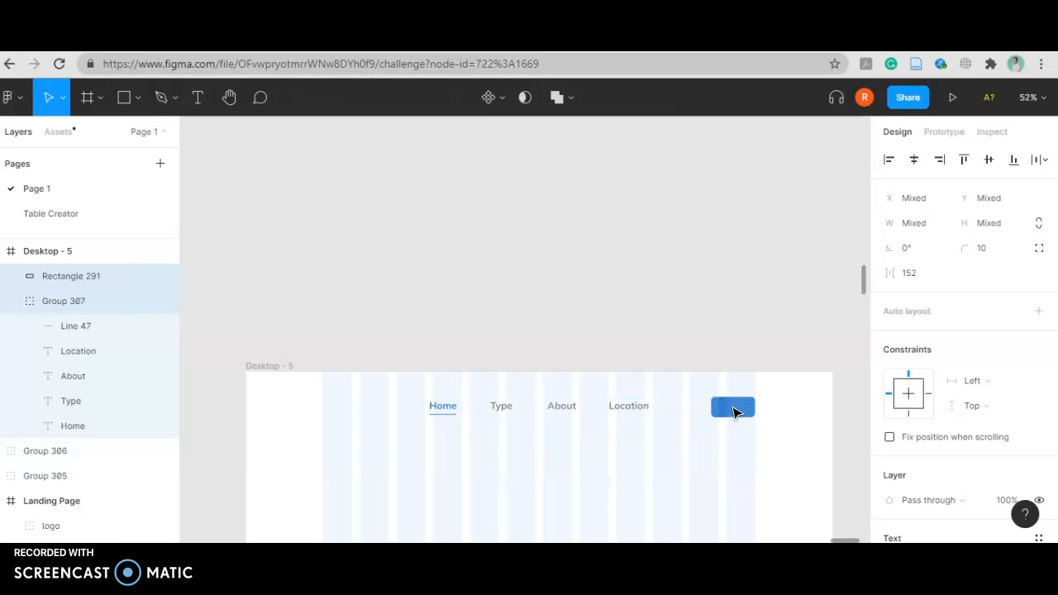
click(733, 454)
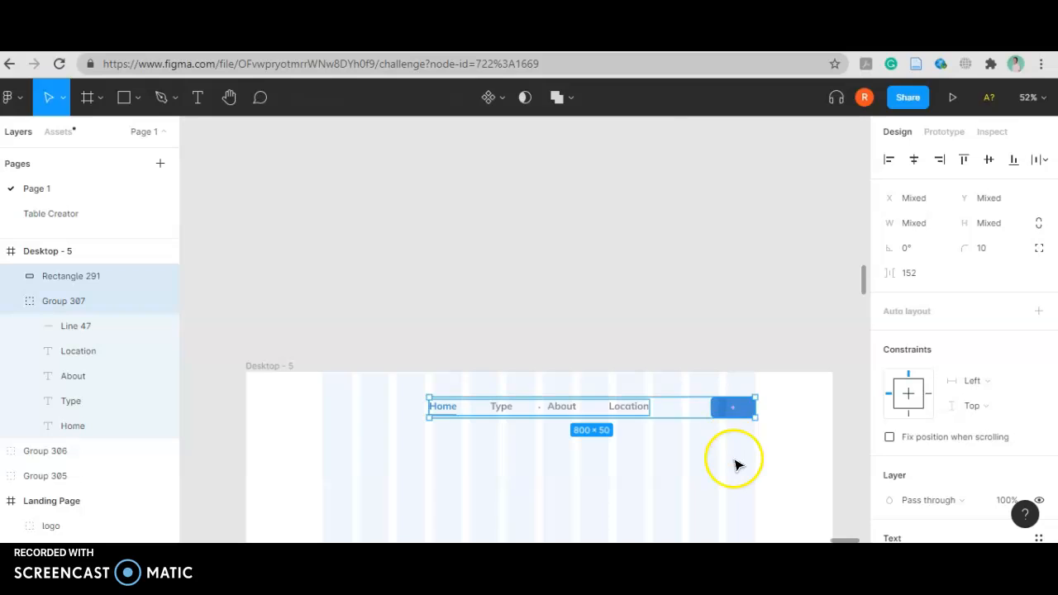
key(Down)
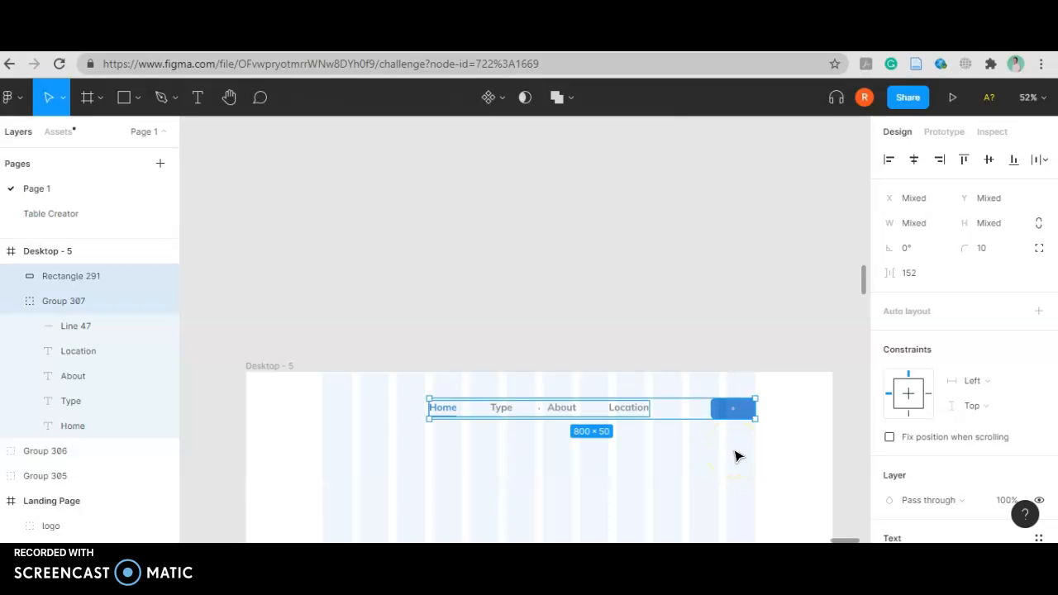
click(616, 385)
click(623, 409)
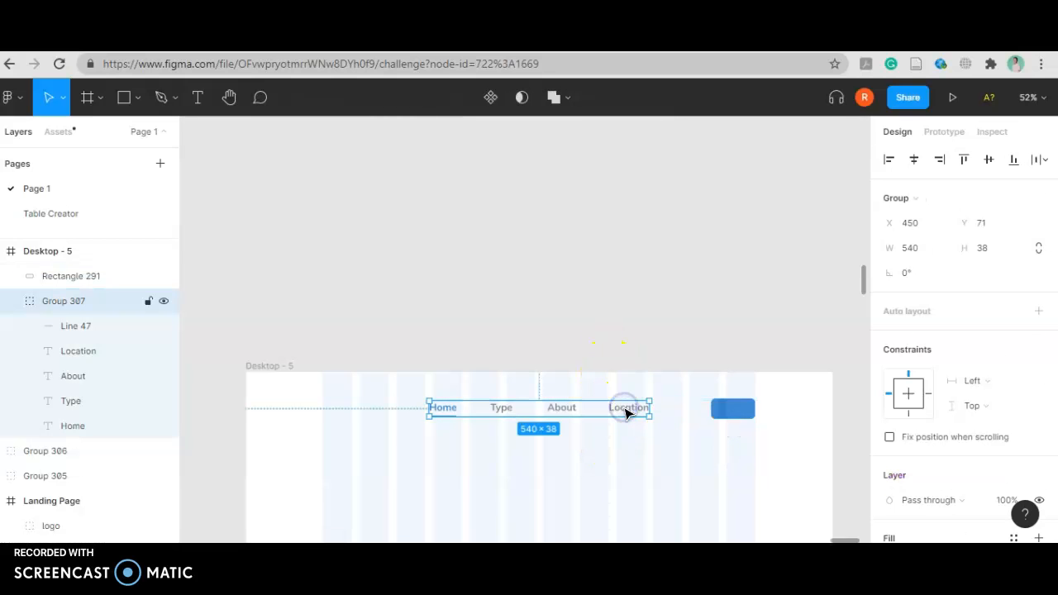
shift+click(723, 413)
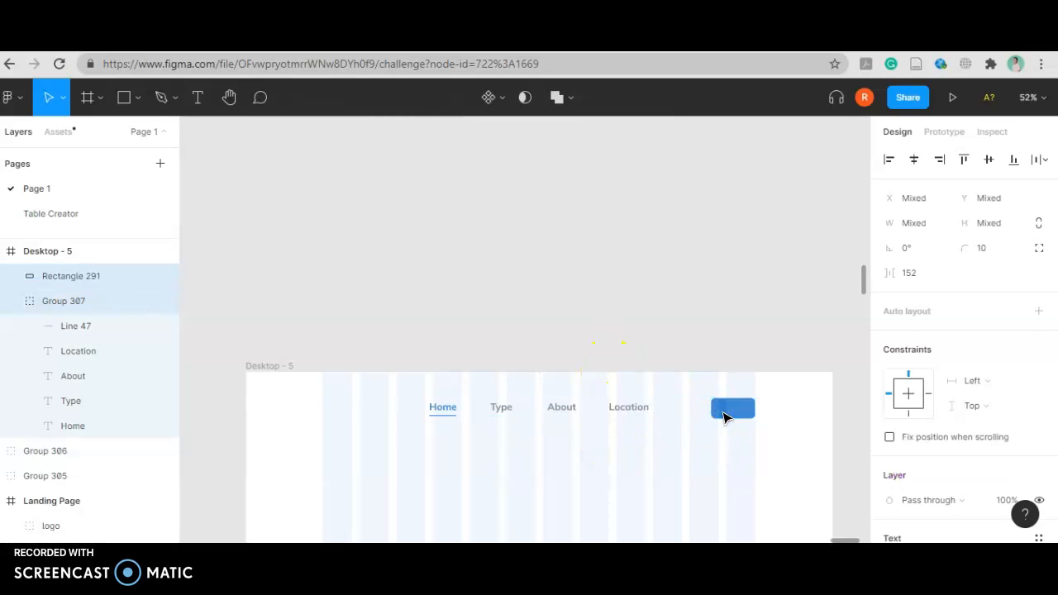
click(727, 413)
scroll(732, 410, up, 5)
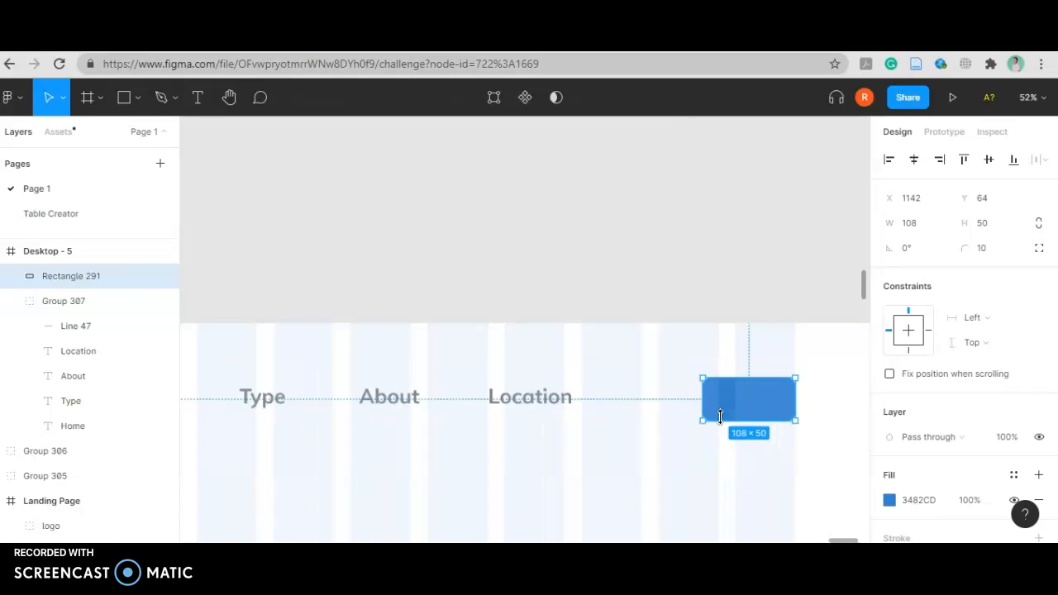
double_click(785, 402)
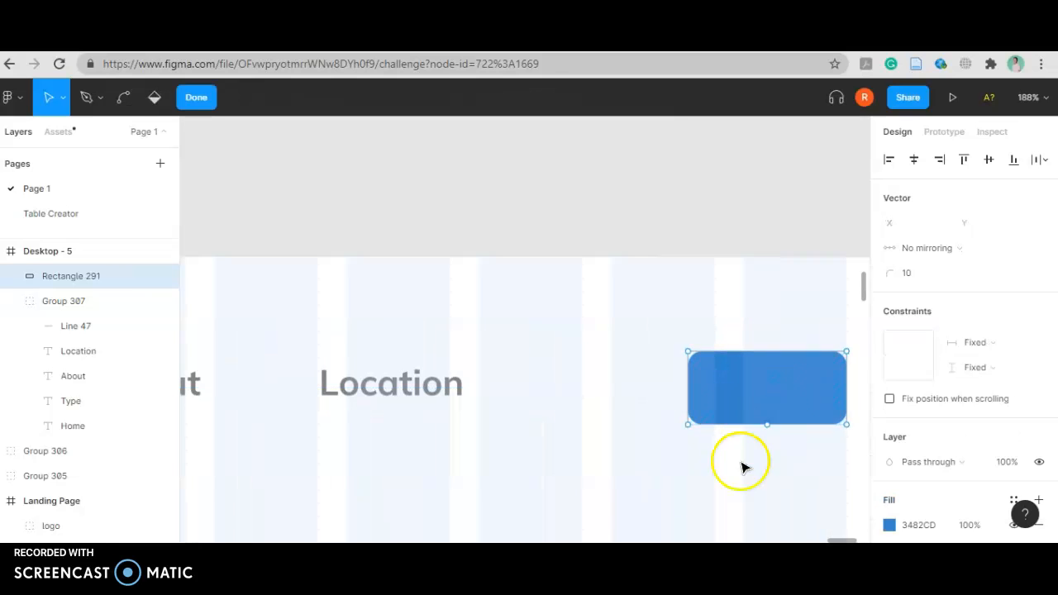
click(753, 455)
click(755, 411)
click(497, 287)
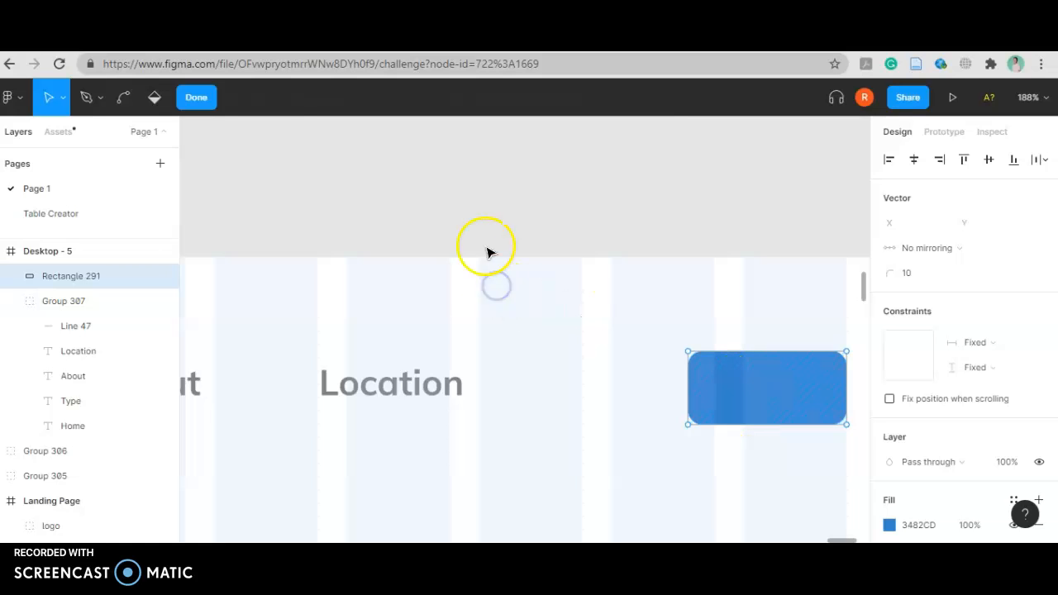
click(541, 207)
Add a text reading "Login" over the blue rectangle
key(t)
click(752, 390)
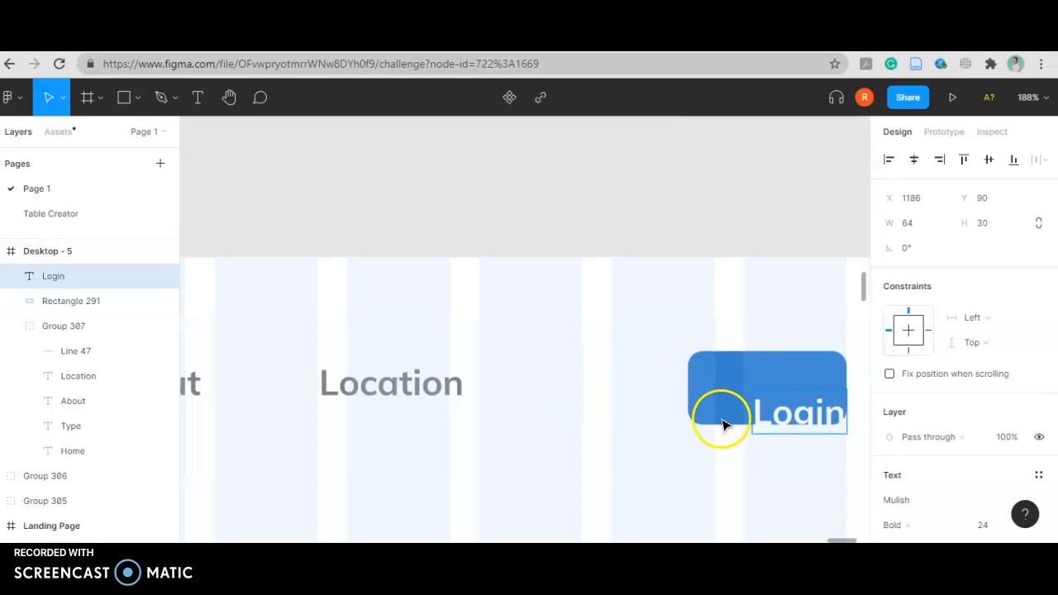
click(689, 455)
Move the Login text onto the blue rectangle and align the two on their horizontal and vertical centres
click(811, 419)
drag(811, 421, 782, 396)
shift+click(826, 404)
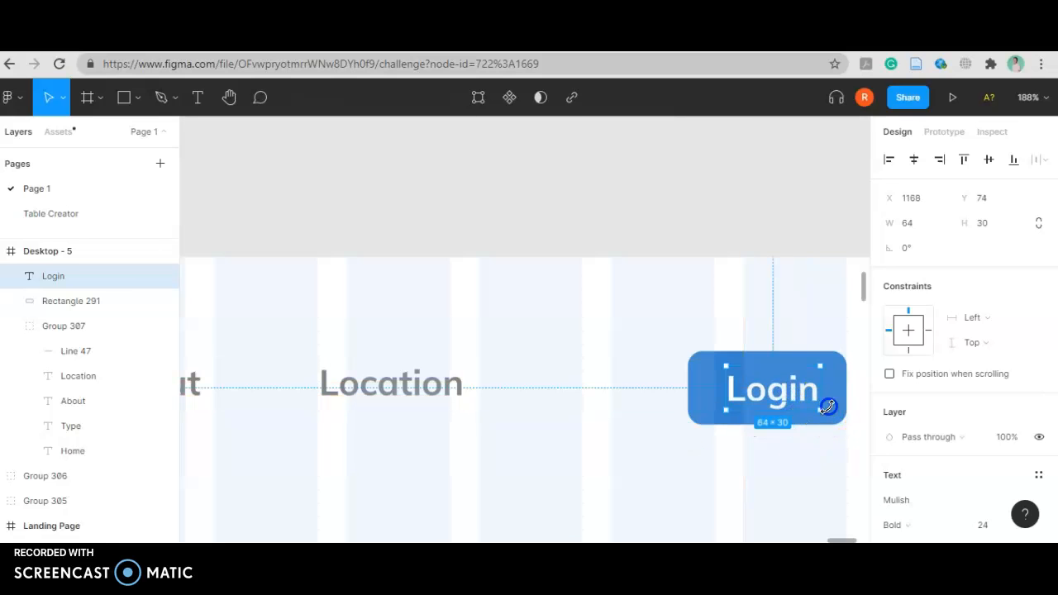
click(913, 158)
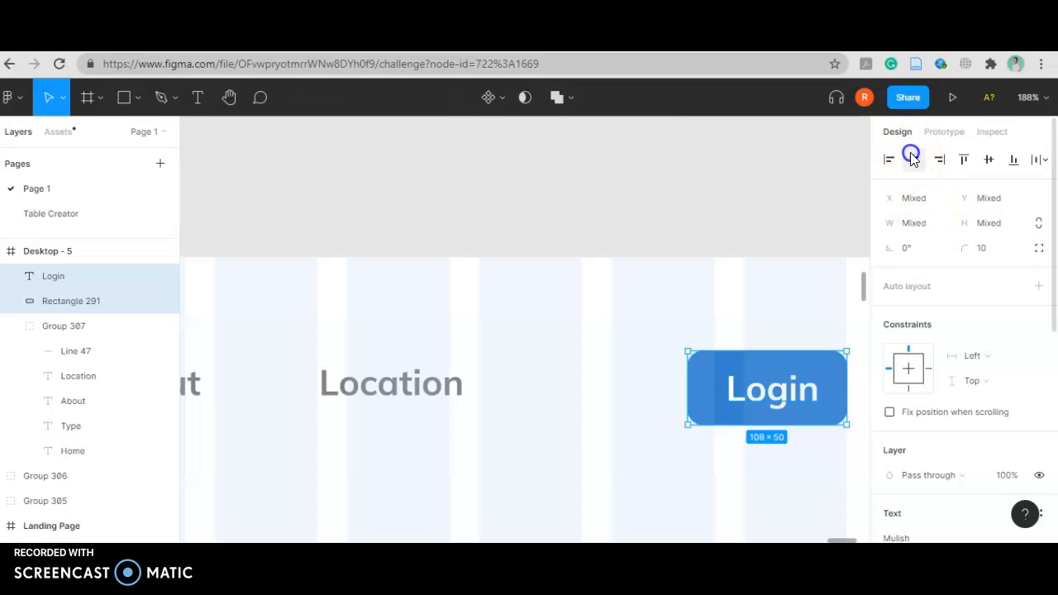
click(988, 159)
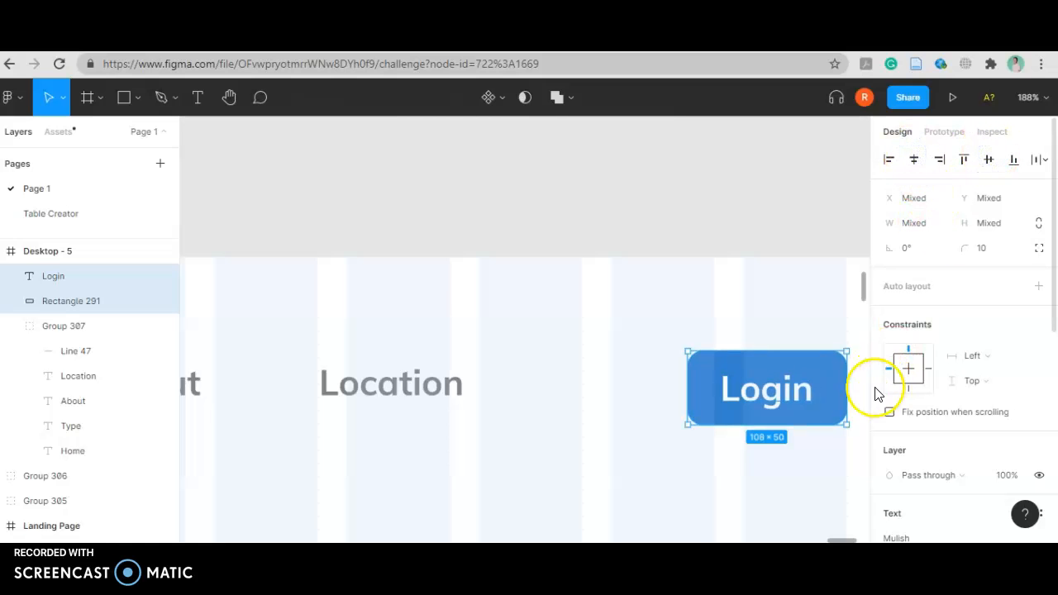
Turn the Login text and blue rectangle into an auto layout button with left and right padding of 24
scroll(907, 376, down, 1)
key(shift+a)
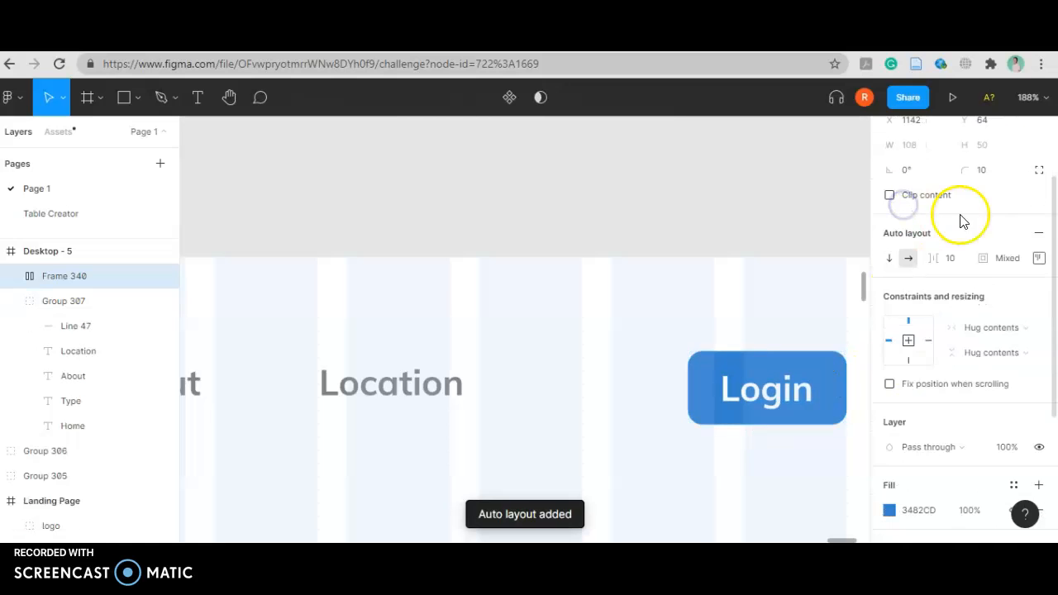
click(1018, 259)
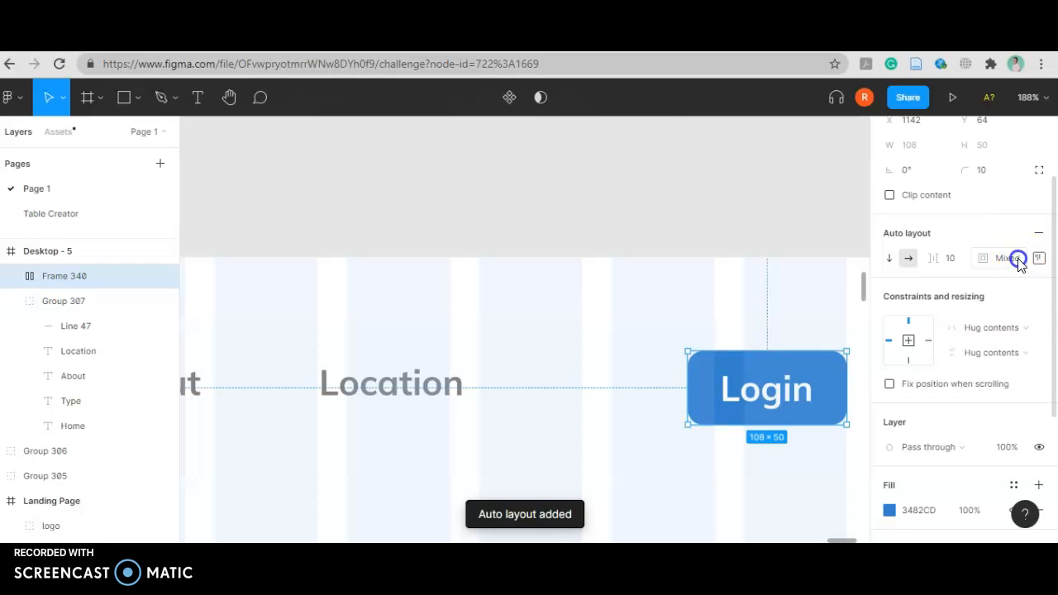
click(1038, 258)
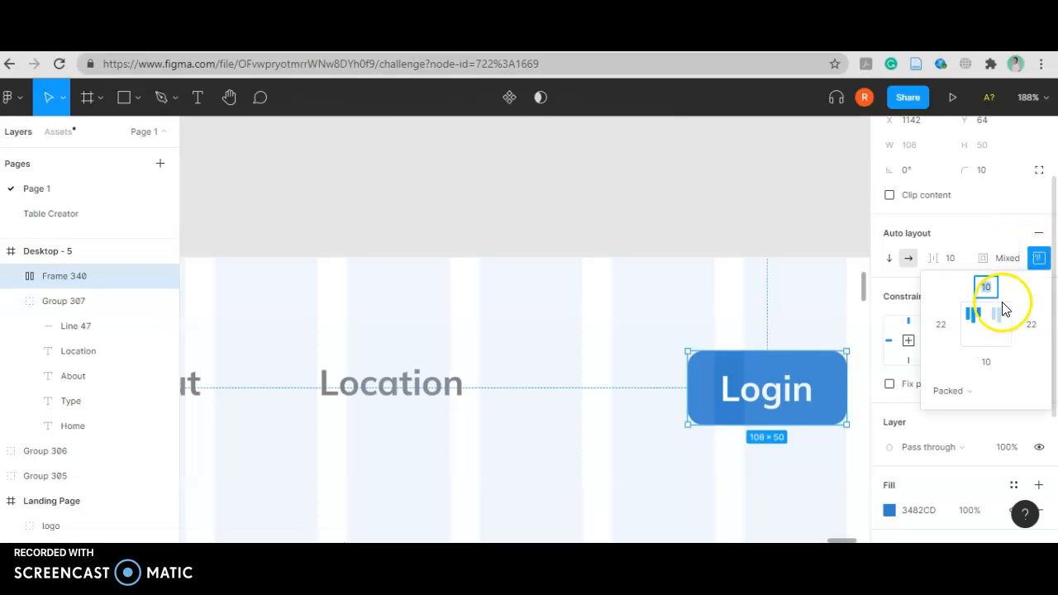
click(1037, 325)
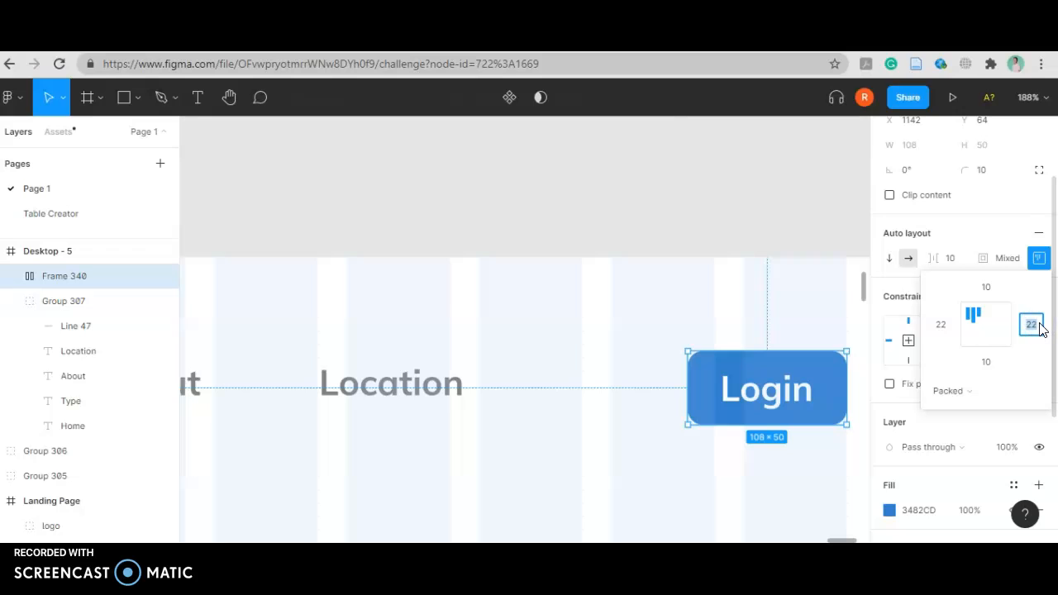
text(24)
click(950, 328)
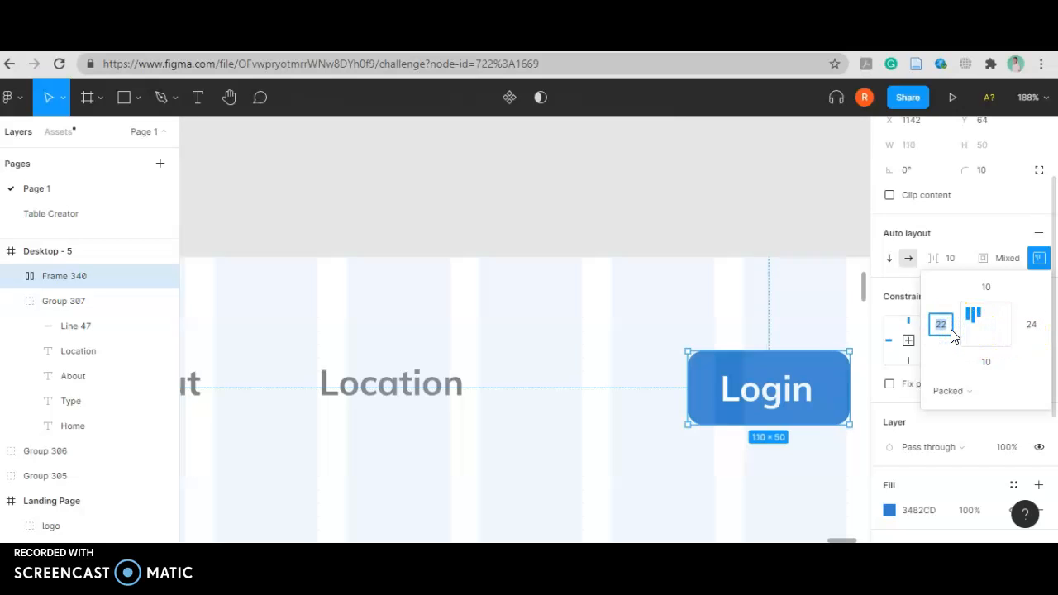
key(Return)
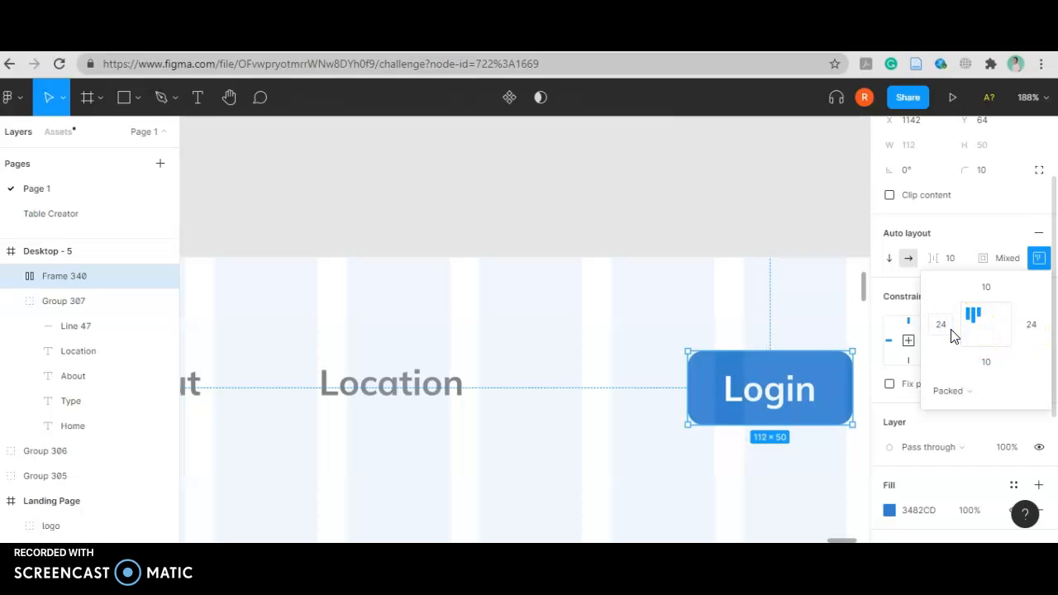
Set the Login button's top and bottom padding to 8
click(1005, 284)
text(8)
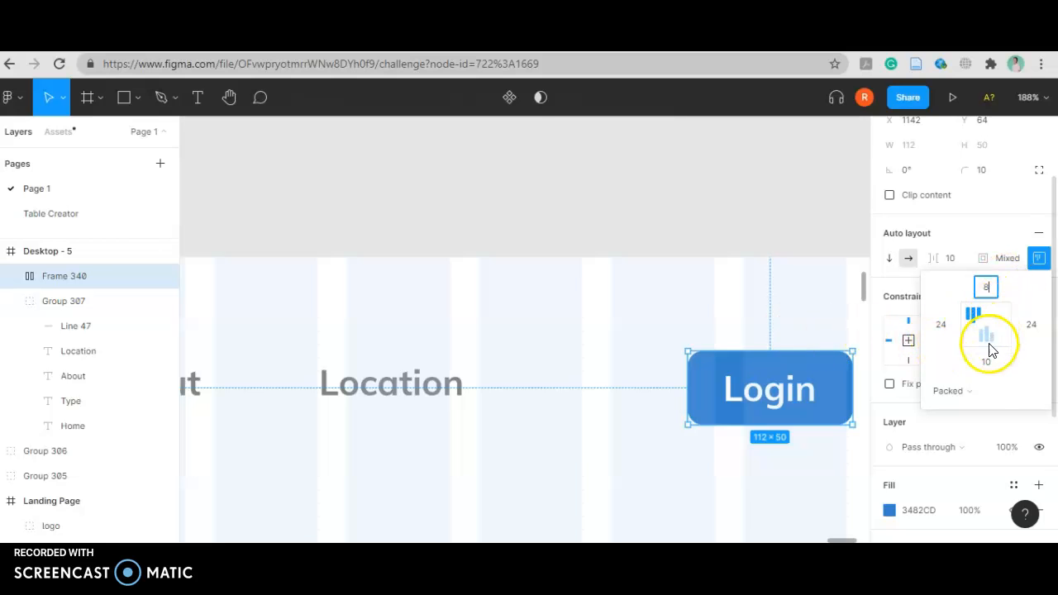
click(988, 364)
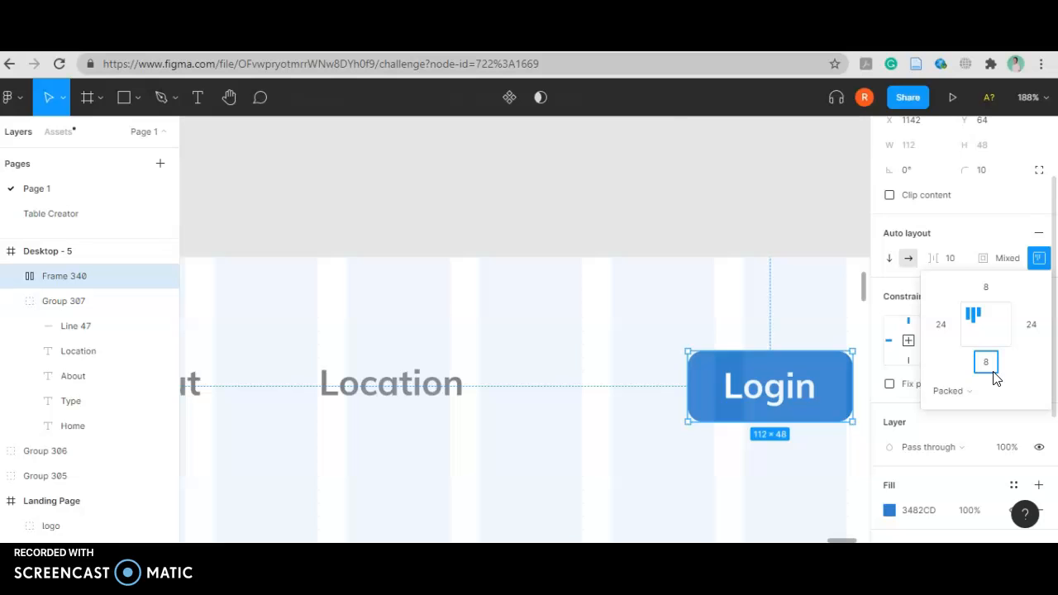
text(8)
key(Return)
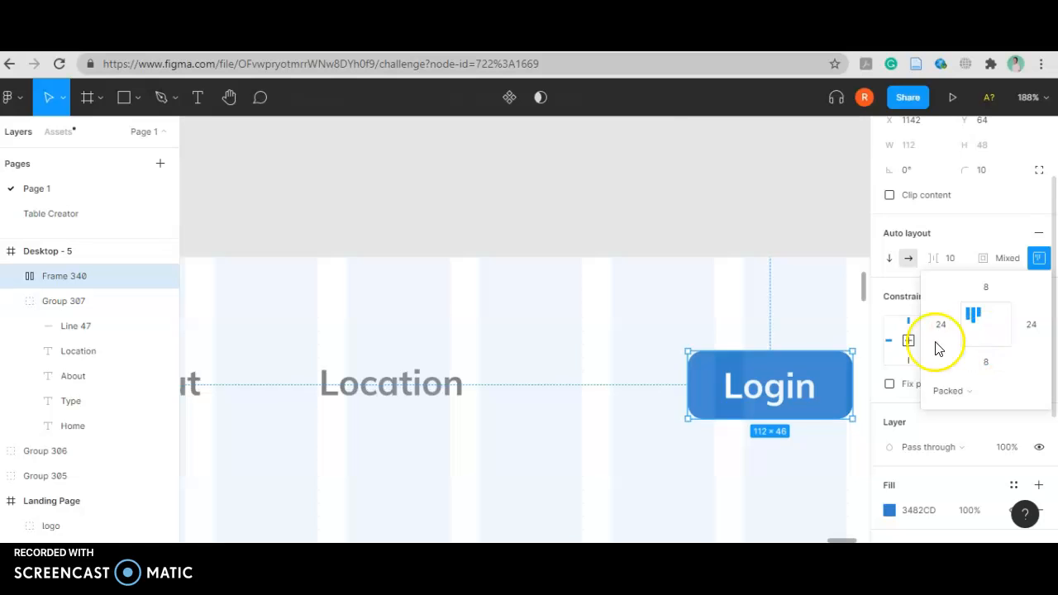
Set the content alignment of the Login button's auto layout to centred
click(1043, 259)
click(1041, 260)
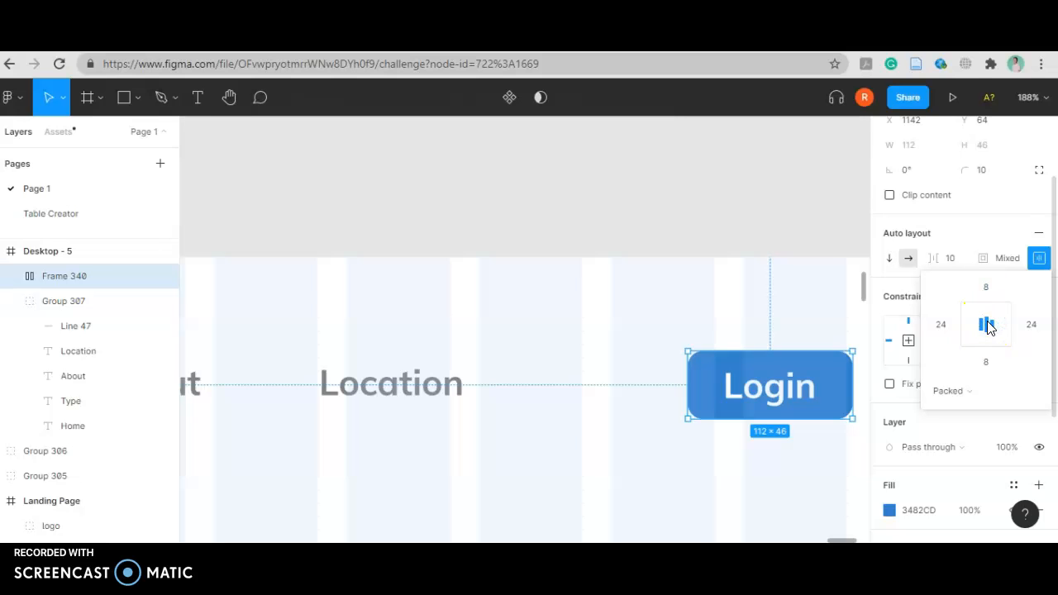
click(787, 235)
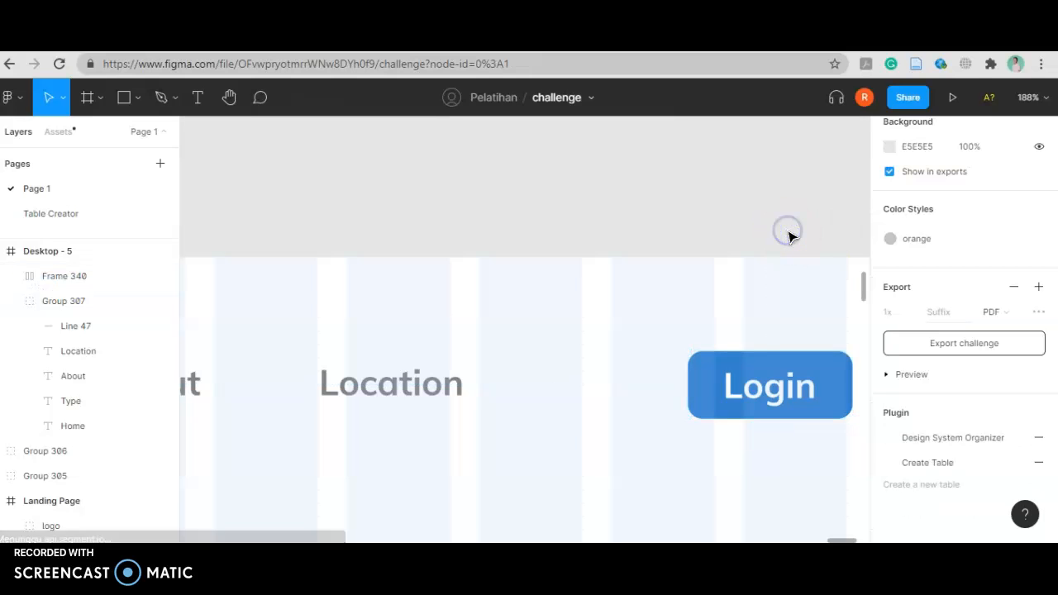
Set the Login button's horizontal resizing to Fixed and shift the button left to X 1137, near the last column's outer edge
scroll(582, 347, down, 5)
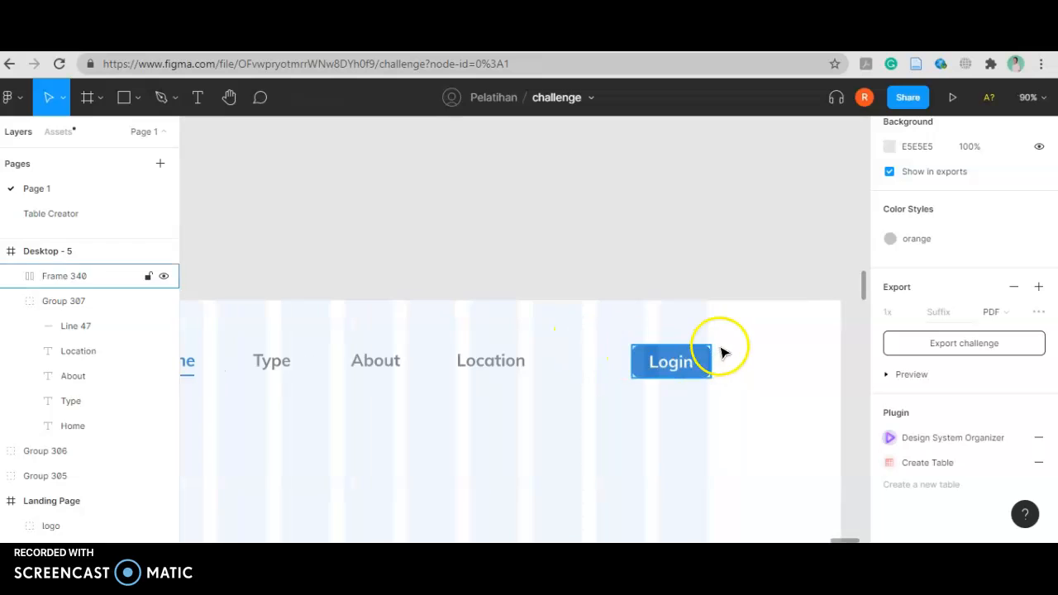
click(699, 361)
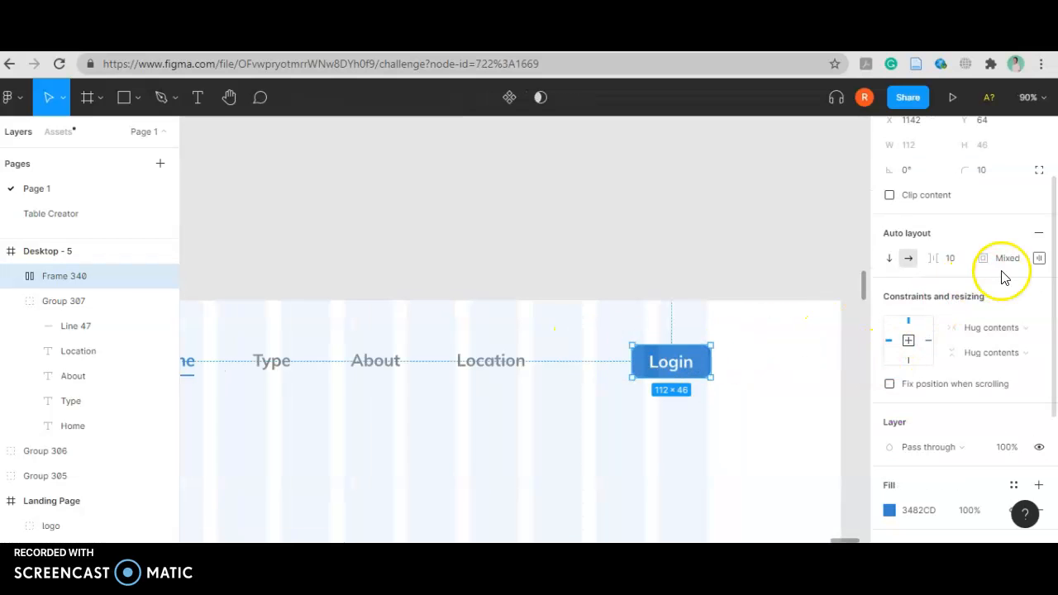
click(989, 328)
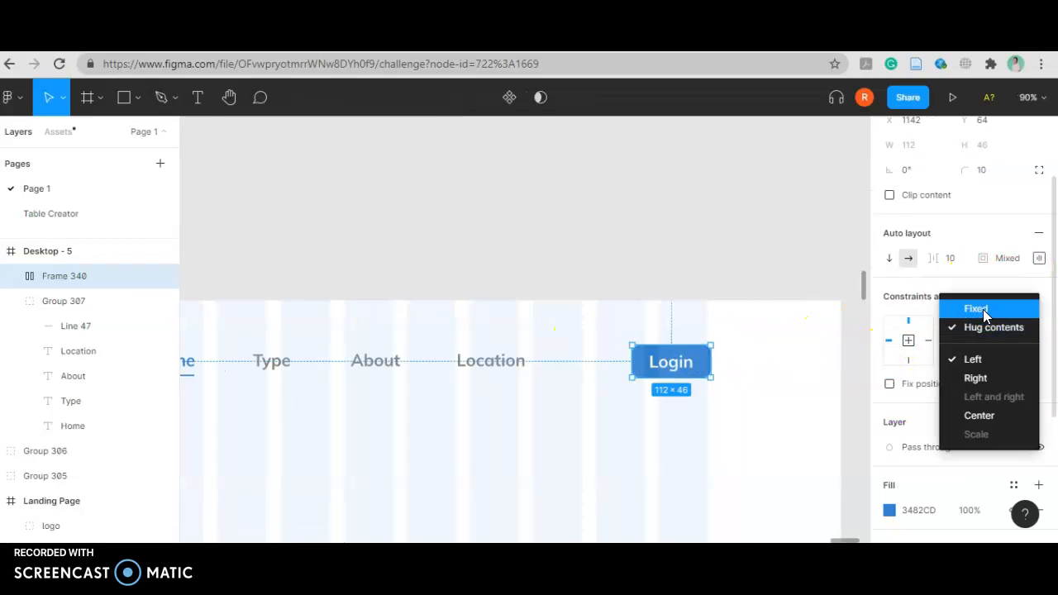
click(983, 311)
drag(710, 361, 723, 362)
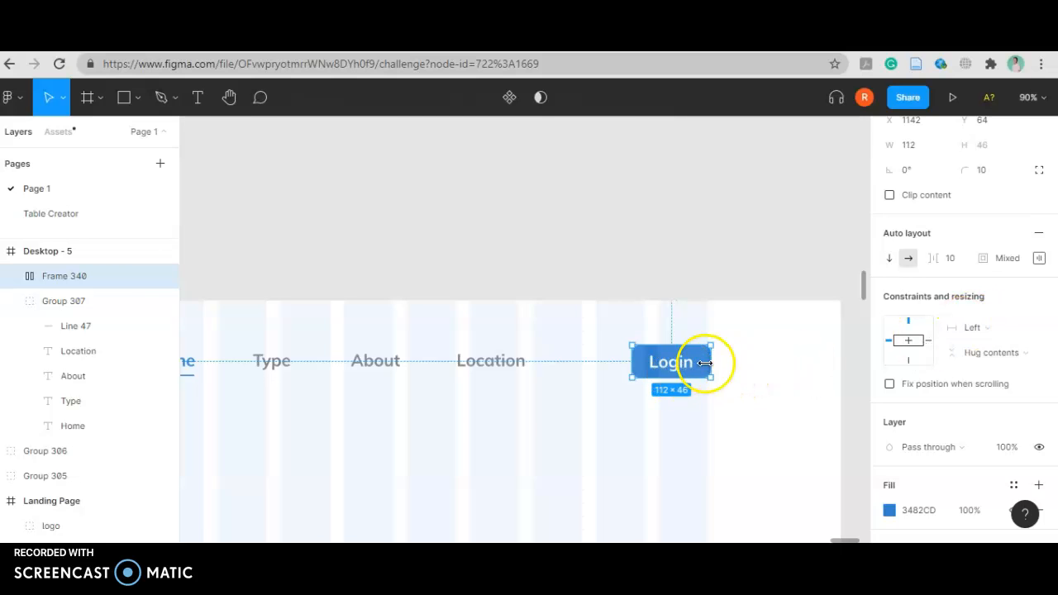
click(698, 344)
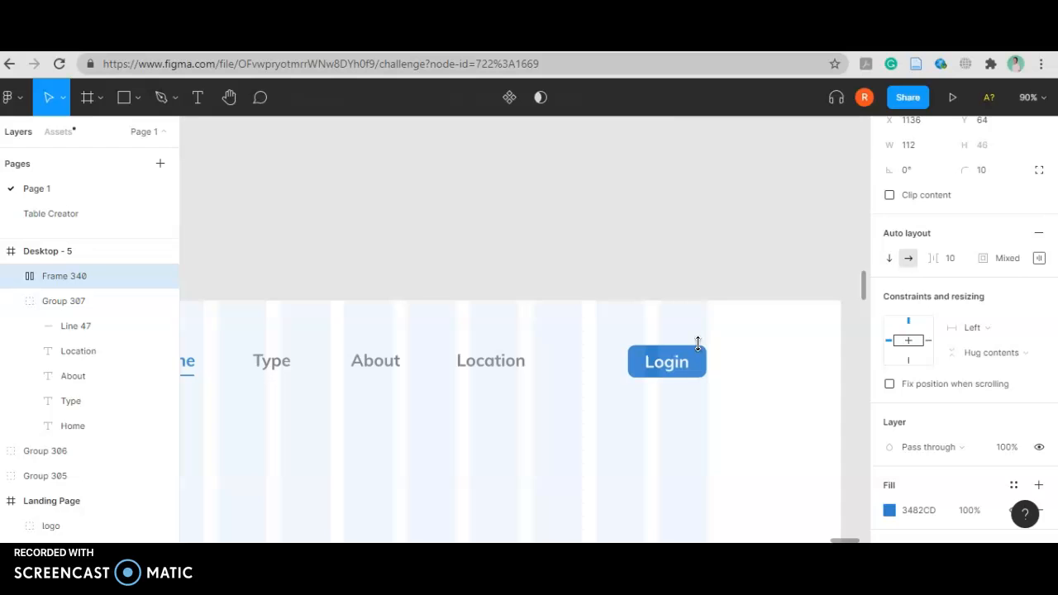
scroll(830, 312, down, 5)
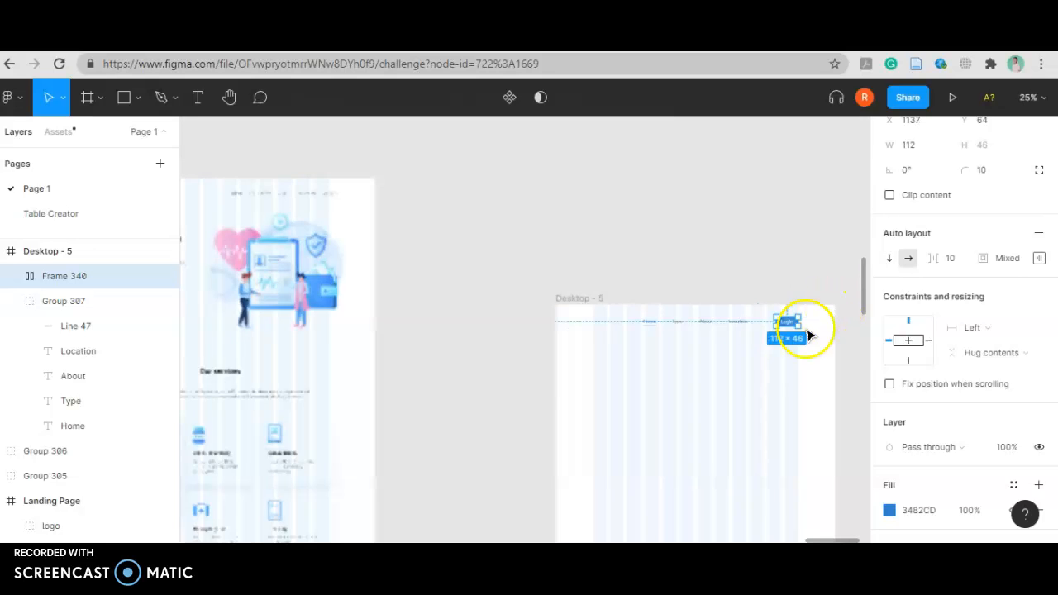
key(Escape)
Move the round picture of the doctor with glasses into the Desktop - 5 frame, at about X 790, Y 199 below the navigation
scroll(744, 384, down, 5)
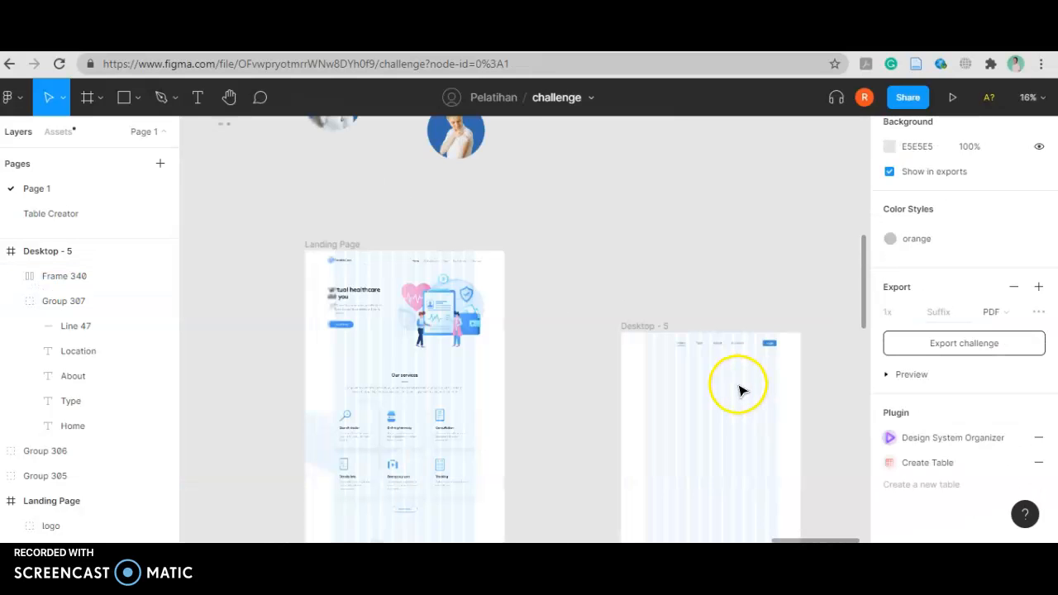
scroll(506, 219, down, 2)
drag(416, 157, 713, 368)
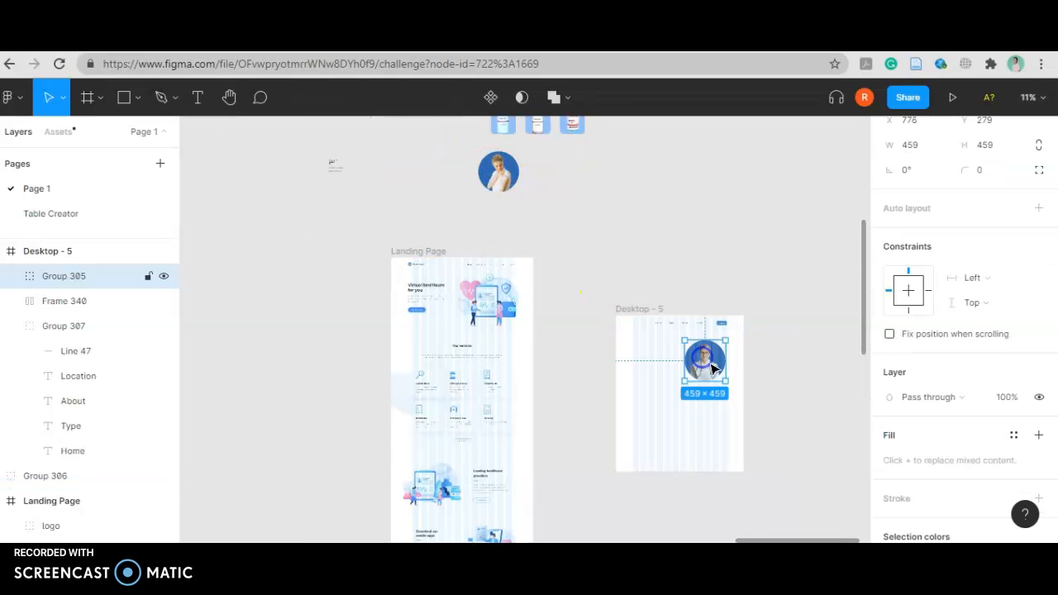
scroll(712, 368, up, 3)
scroll(789, 349, up, 3)
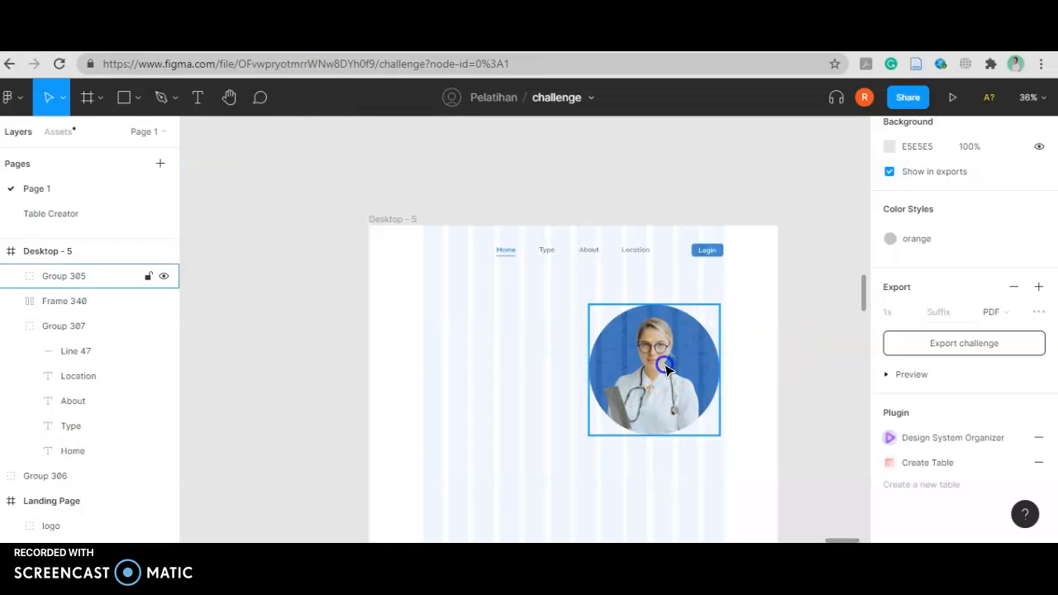
click(677, 348)
drag(663, 347, 670, 346)
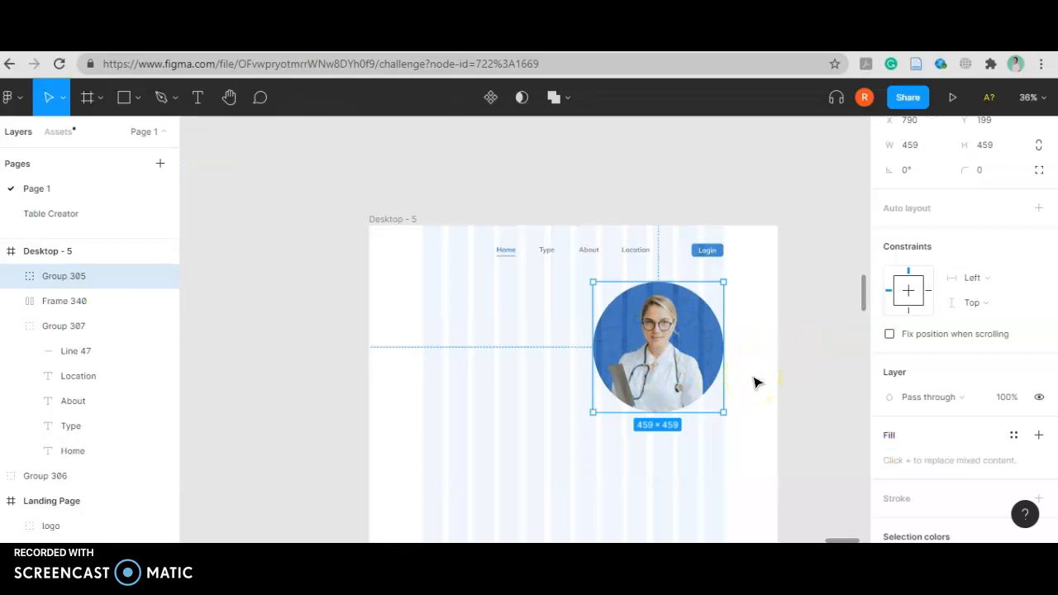
Adjust the round doctor picture's vertical position until it sits at Y 230
key(shift+Up)
key(shift+Up)
key(shift+Up)
key(shift+Up)
key(shift+Up)
key(shift+Up)
key(shift+Up)
key(shift+Up)
key(shift+Up)
key(shift+Up)
key(Down)
key(Down)
key(Down)
key(Down)
key(Down)
key(Down)
key(Down)
key(Down)
key(Down)
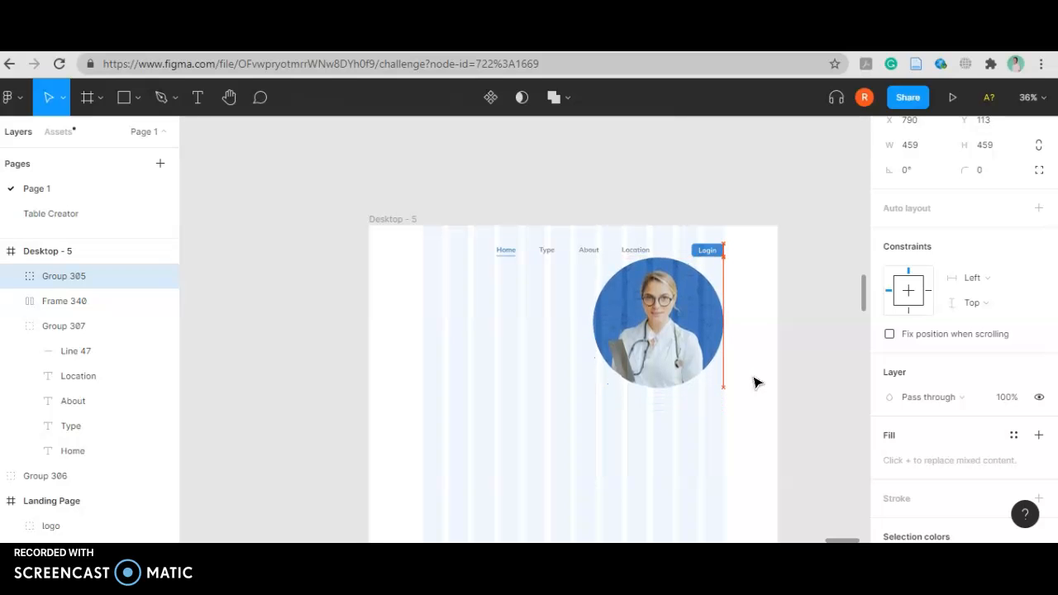
key(Up)
key(Up)
key(Down)
key(Down)
key(Down)
key(Down)
key(Down)
key(Down)
key(Down)
key(Down)
key(Down)
key(Down)
key(Down)
key(Down)
key(Down)
key(Down)
key(Down)
key(Down)
key(Down)
key(Down)
key(Down)
key(Down)
key(Down)
key(Down)
key(Down)
key(Down)
key(Down)
key(Down)
key(Down)
key(Down)
key(Down)
key(Down)
key(Down)
key(Down)
key(Down)
key(Down)
key(Down)
key(Down)
key(Down)
key(Down)
key(Down)
key(Down)
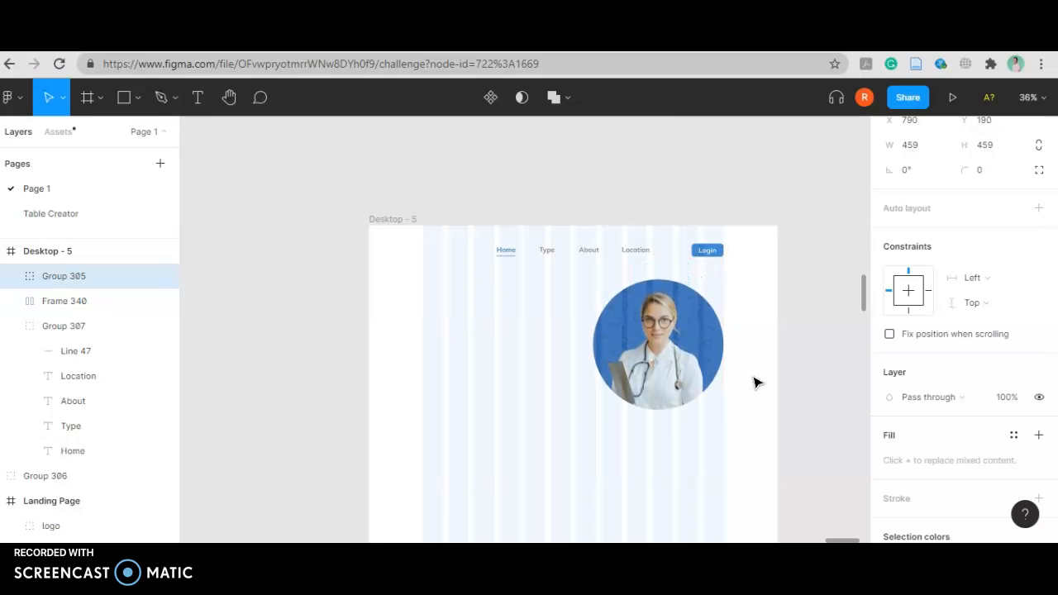
key(Down)
key(Down)
key(Down)
key(Down)
key(Down)
key(Down)
key(Down)
key(Down)
key(Down)
key(Down)
key(Down)
key(Down)
key(Down)
key(Down)
key(Down)
key(Down)
key(Down)
key(Down)
key(Down)
key(Down)
Copy the header text group from the Landing Page frame into the Desktop - 5 frame
scroll(811, 343, down, 5)
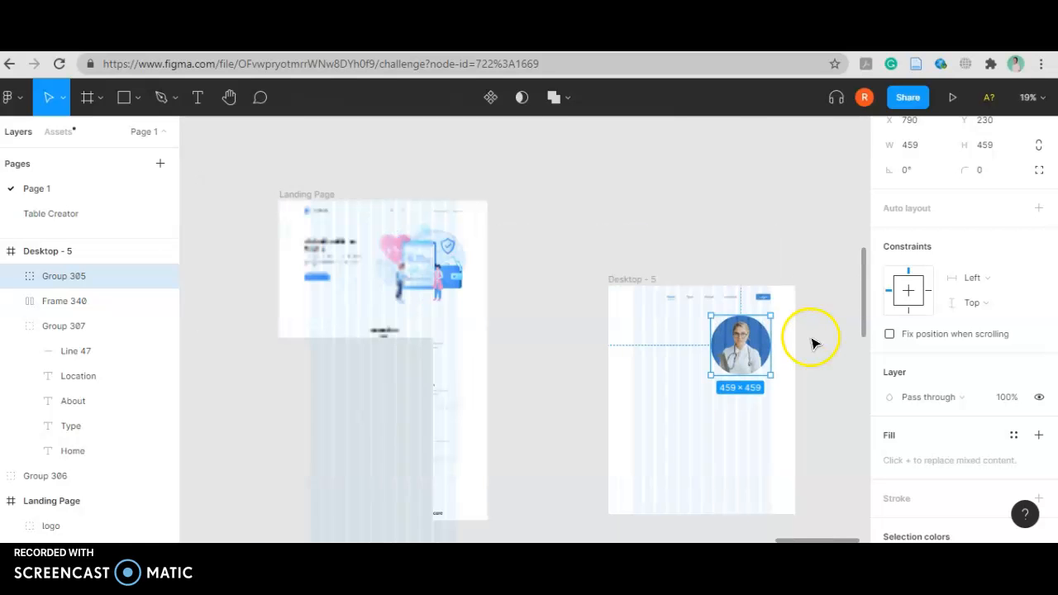
click(547, 317)
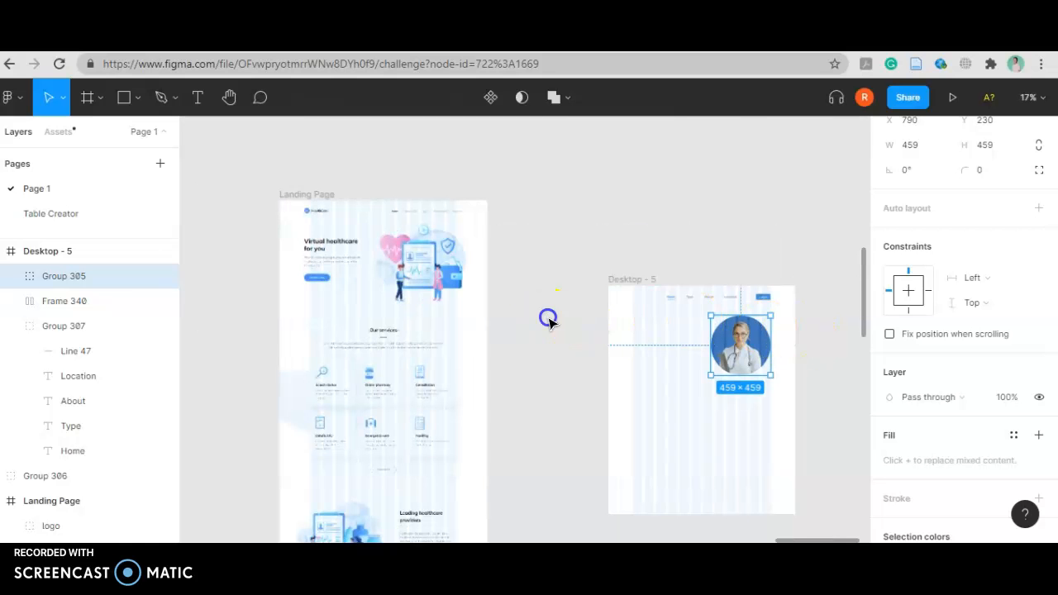
click(323, 246)
key(ctrl+c)
click(632, 279)
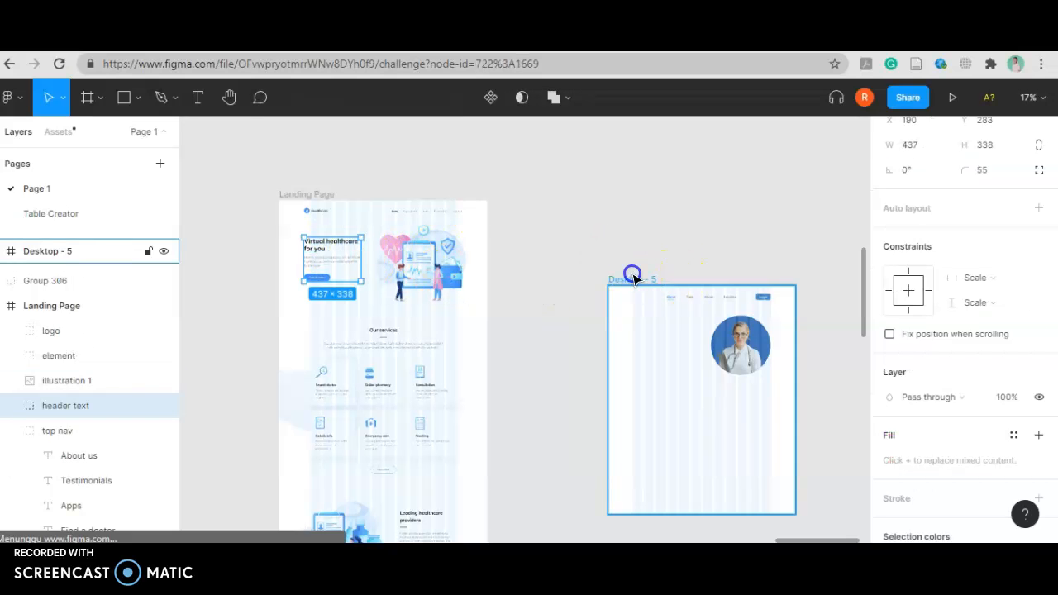
key(ctrl+v)
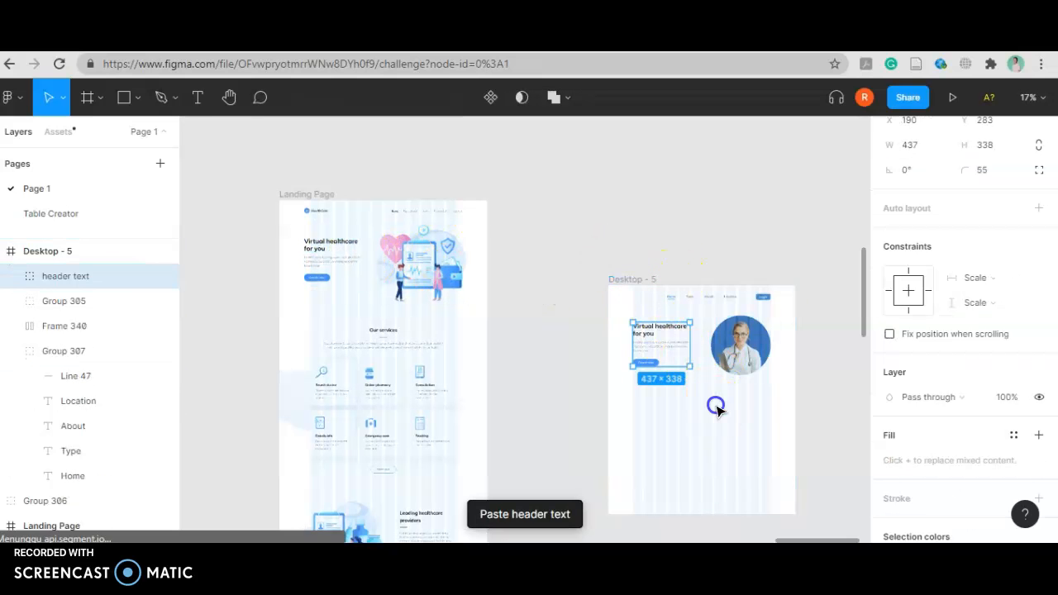
Shrink the round doctor picture from its lower-left corner, keeping its outer edge aligned with the last column in Desktop - 5
click(715, 406)
scroll(703, 394, up, 3)
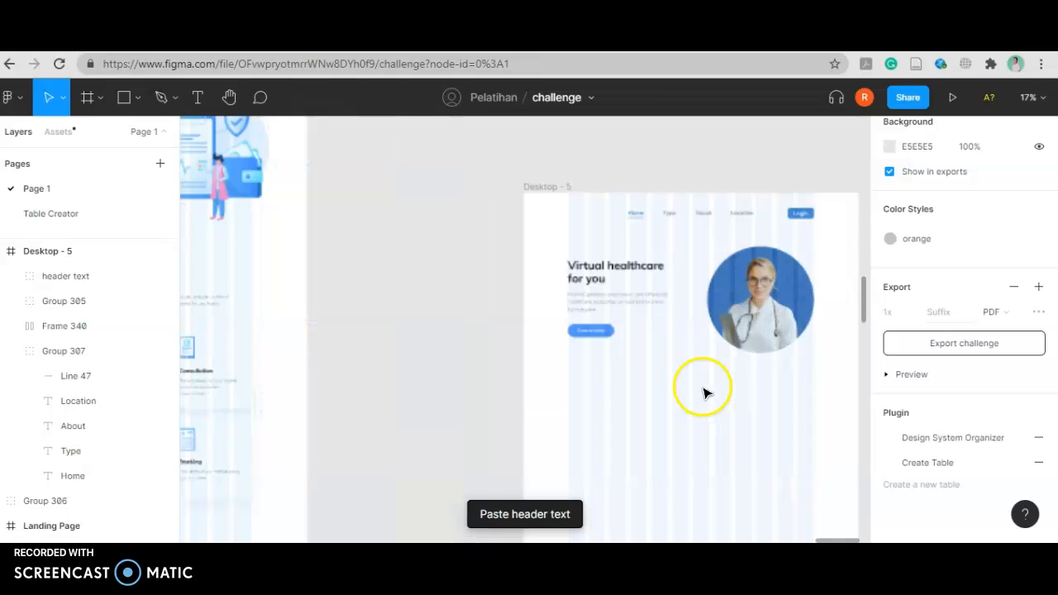
click(765, 331)
drag(708, 354, 727, 331)
click(701, 378)
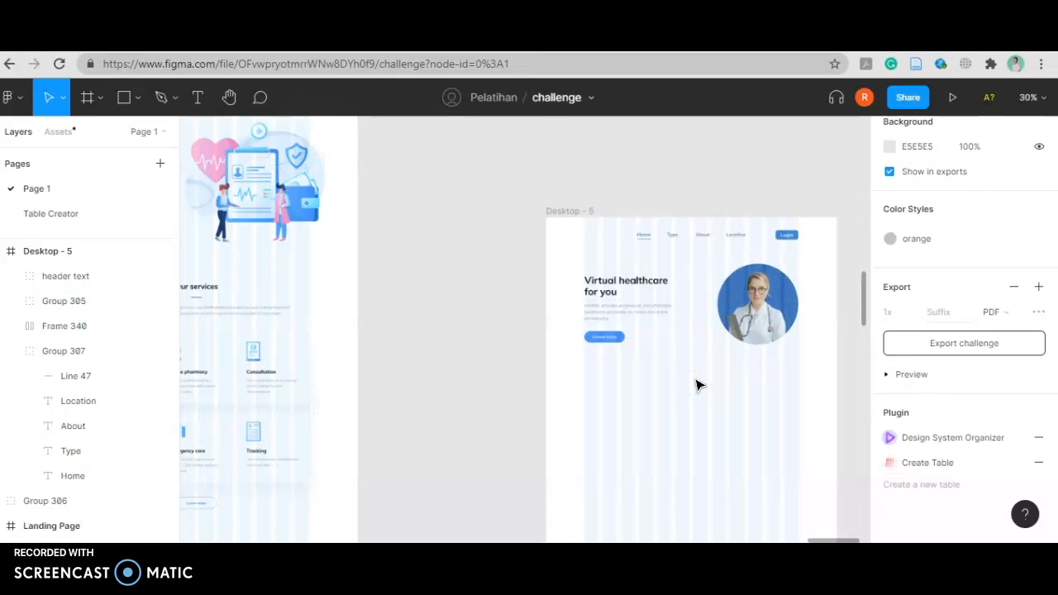
Copy the small draft text starting "Let's Vaccinate tp streng Your" located above and beside the Landing Page frame
scroll(697, 384, down, 5)
scroll(665, 383, up, 4)
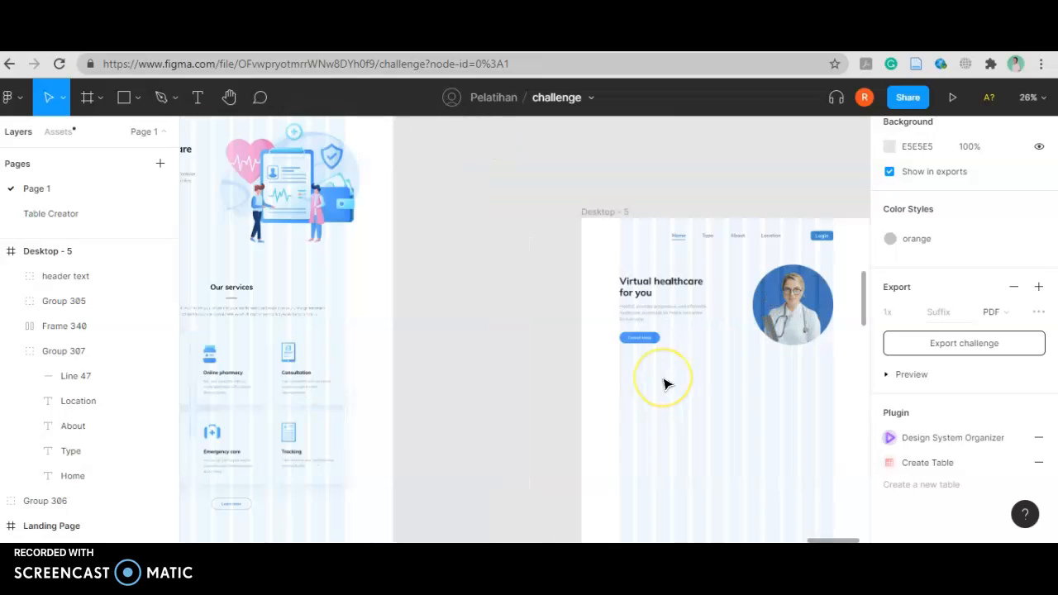
scroll(665, 383, up, 3)
scroll(656, 378, down, 5)
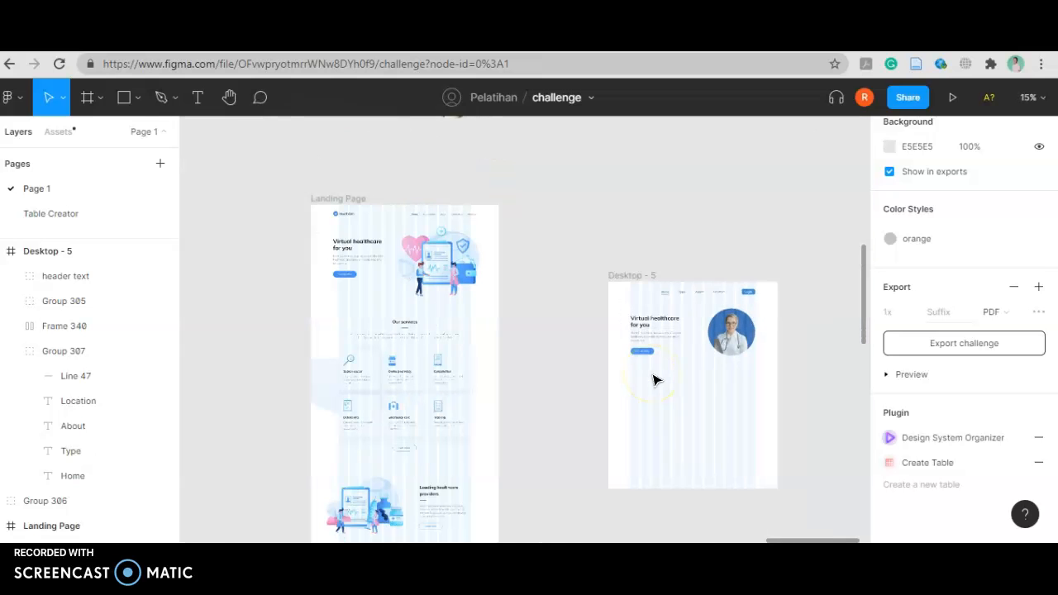
scroll(689, 380, up, 3)
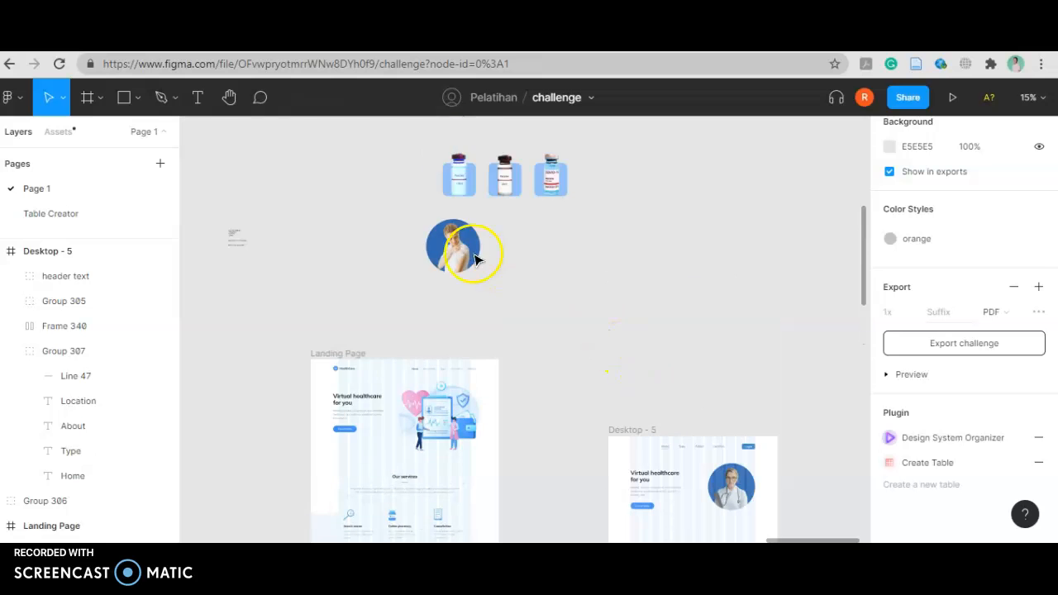
scroll(232, 246, up, 5)
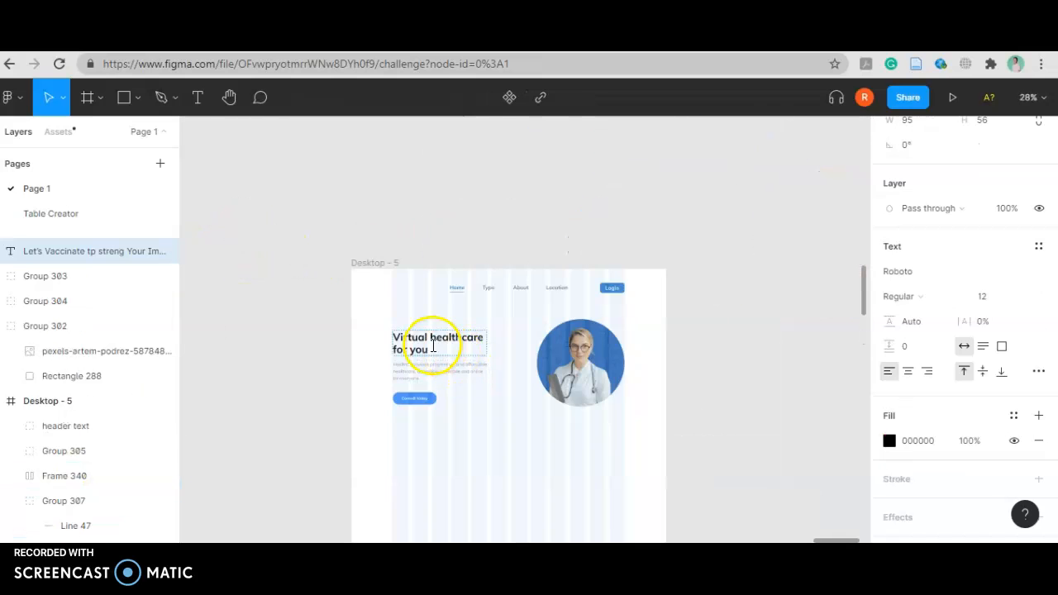
Try to paste the copied text over the heading "Virtual healthcare for you" in Desktop - 5
double_click(432, 345)
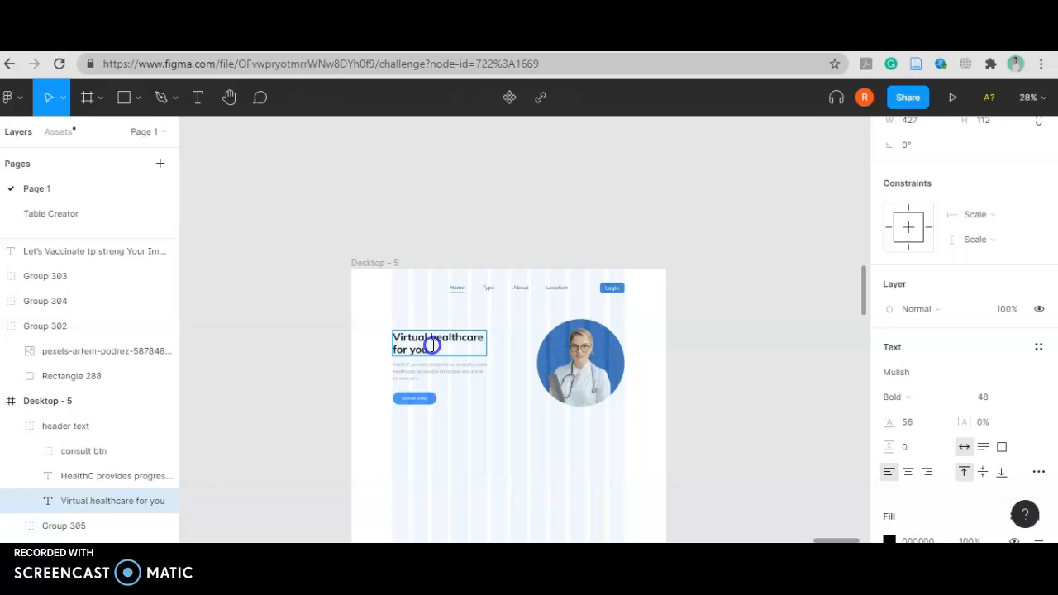
key(ctrl+a)
key(ctrl+v)
click(423, 348)
double_click(405, 342)
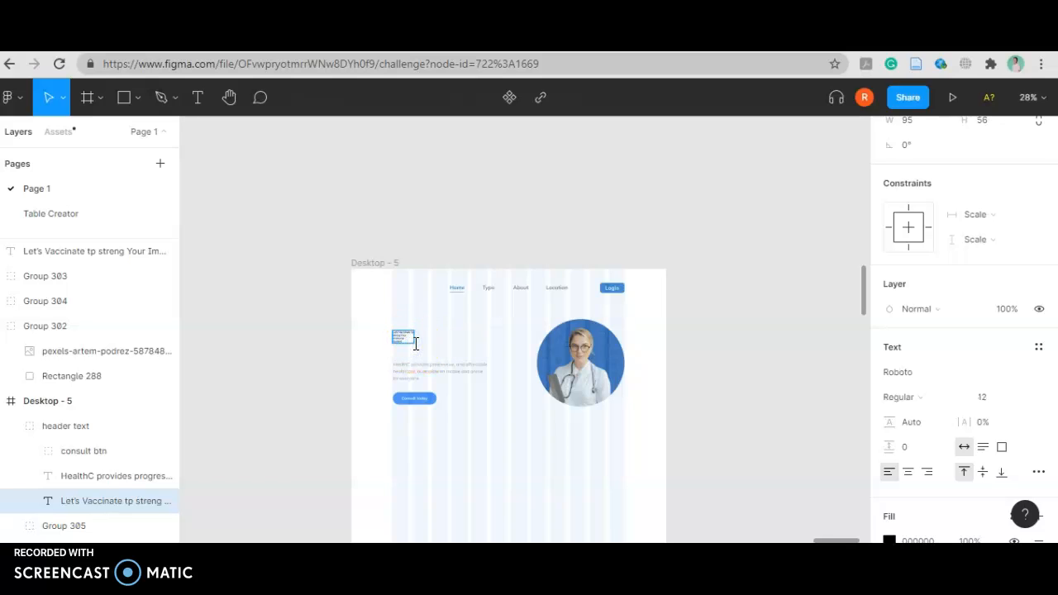
key(ctrl+z)
Replace the heading "Virtual healthcare for you" with the copied vaccination text and set its font size to 48
key(ctrl+a)
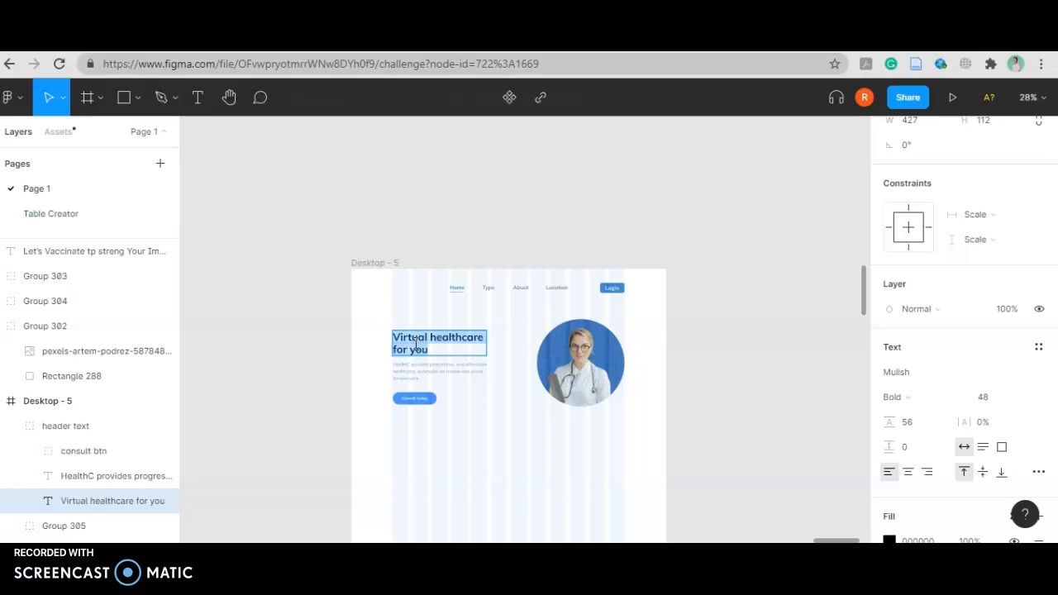
key(ctrl+v)
click(990, 398)
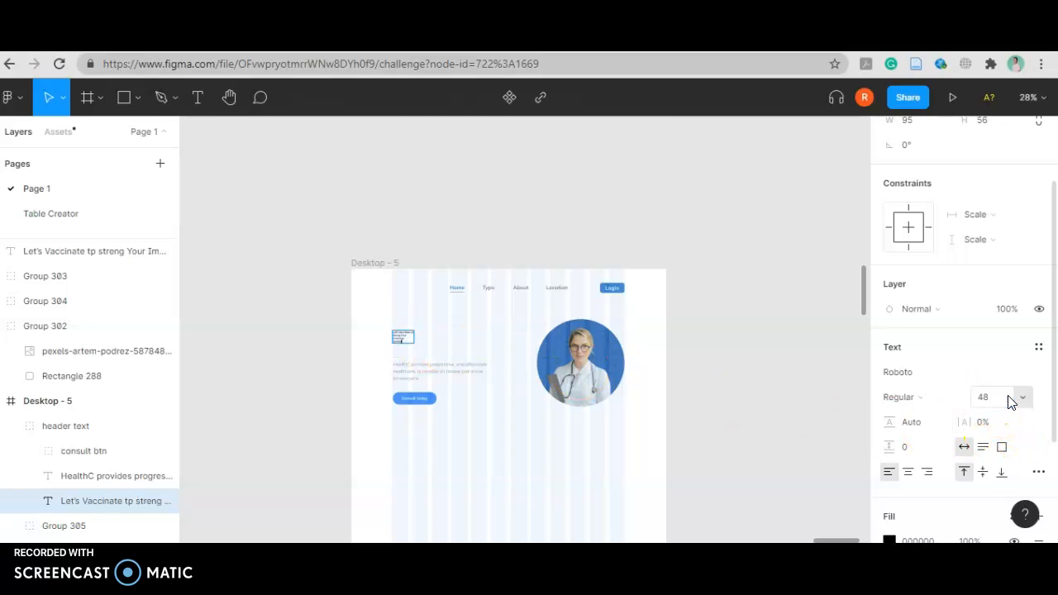
key(Escape)
click(982, 400)
text(48)
key(Return)
Remove the line break before "System" in the heading so it follows "Immnune" on the third line
ctrl+scroll(431, 367, up, 5)
key(Escape)
click(404, 363)
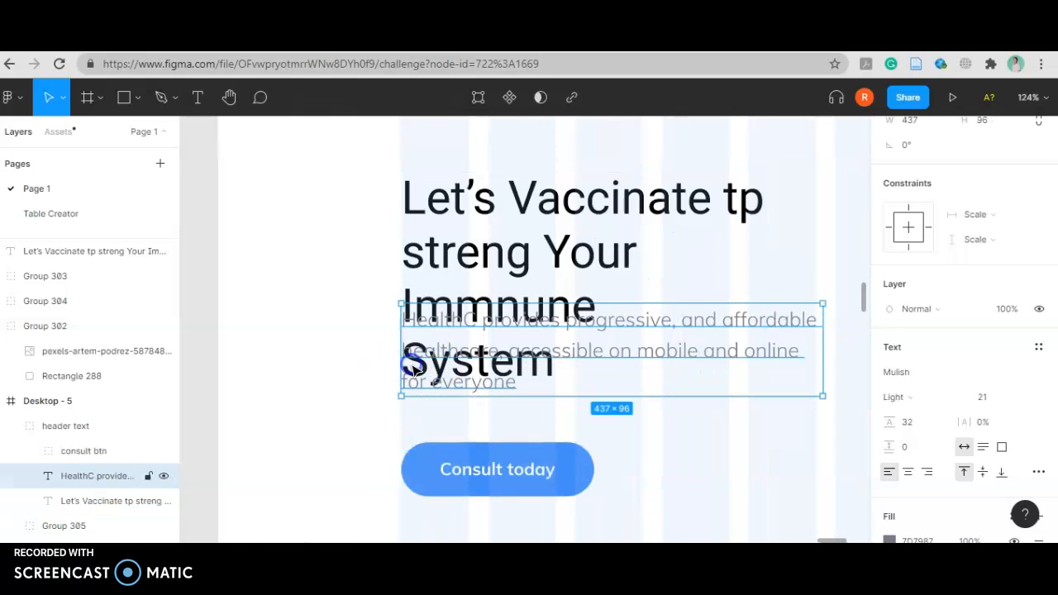
click(468, 276)
double_click(550, 288)
key(Escape)
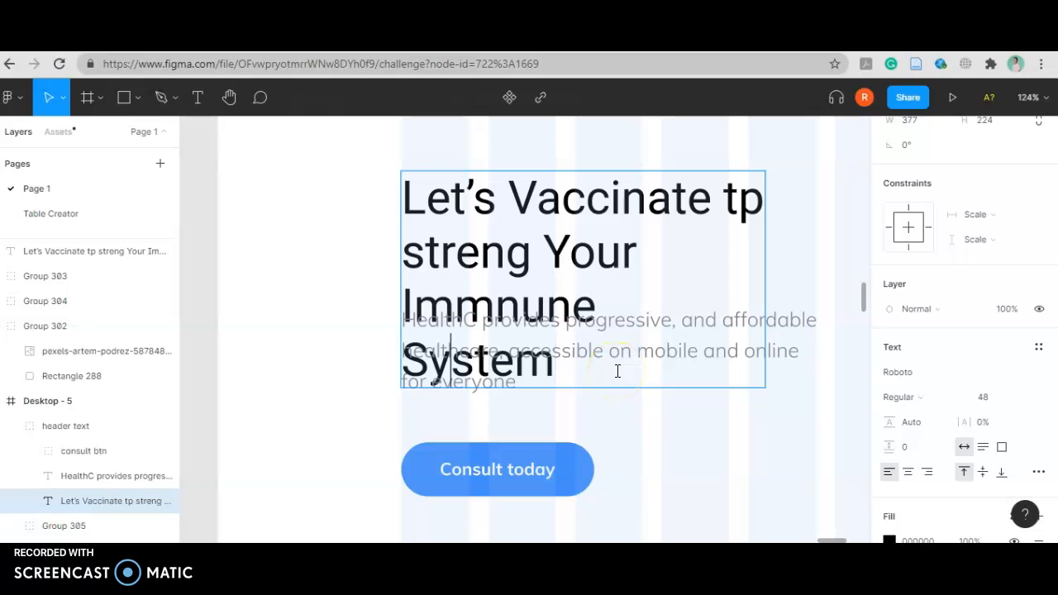
key(BackSpace)
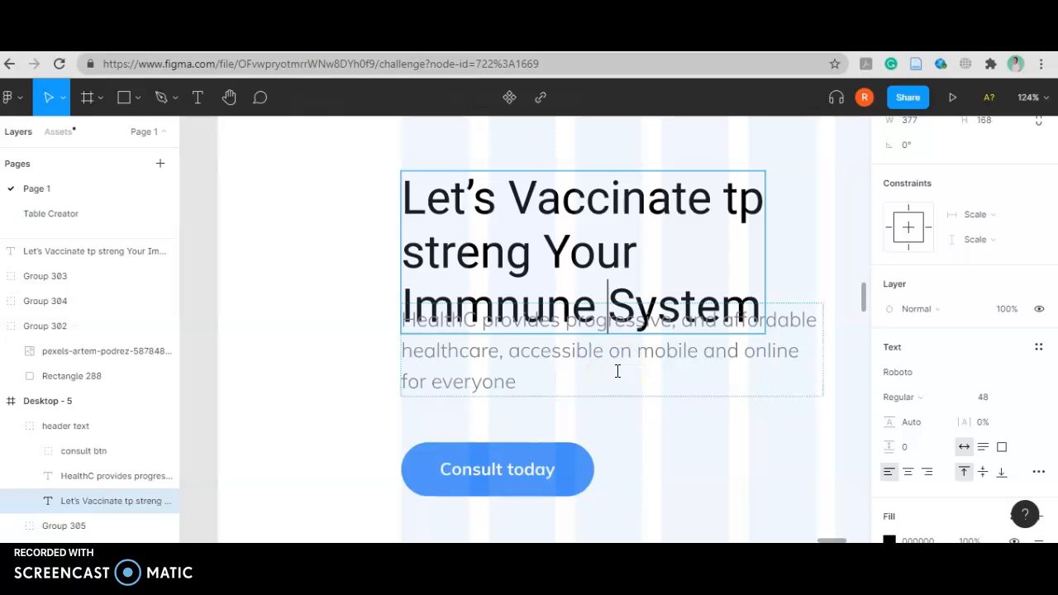
Correct "tp" to "To" in the first line of the vaccination heading
scroll(511, 371, down, 6)
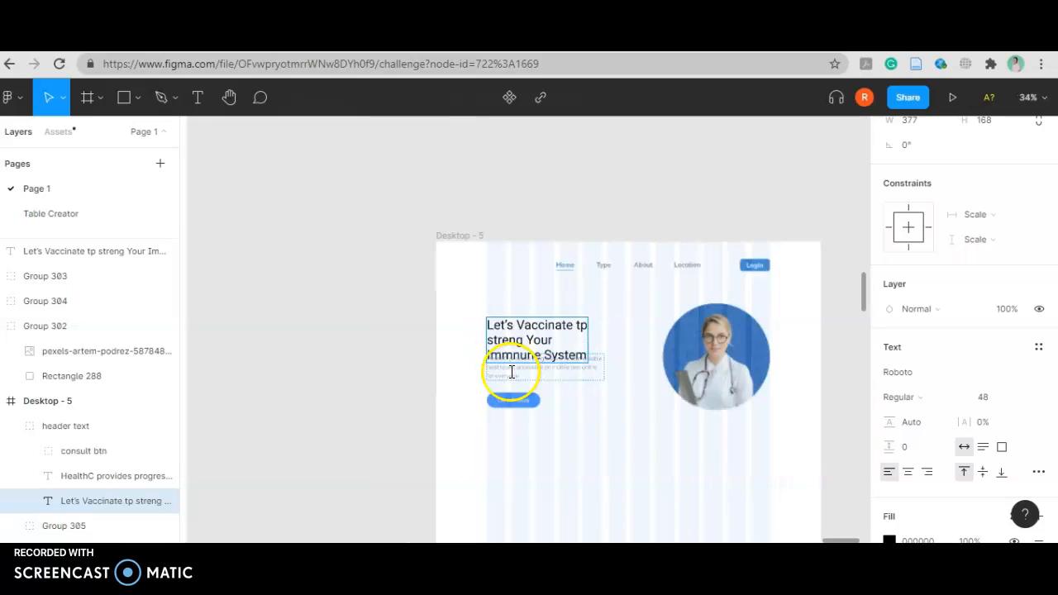
key(Escape)
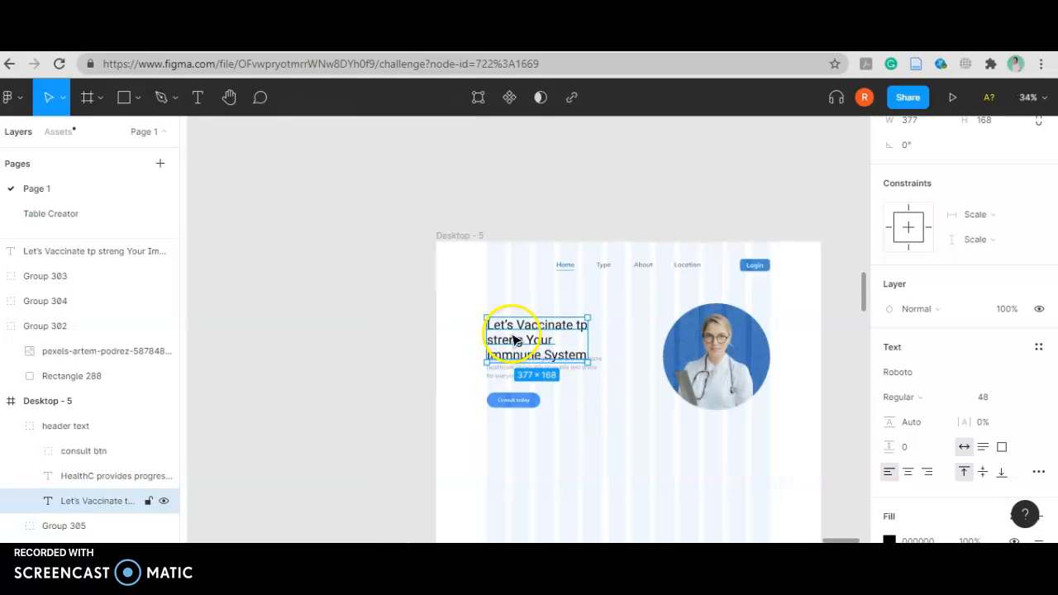
double_click(496, 352)
click(494, 352)
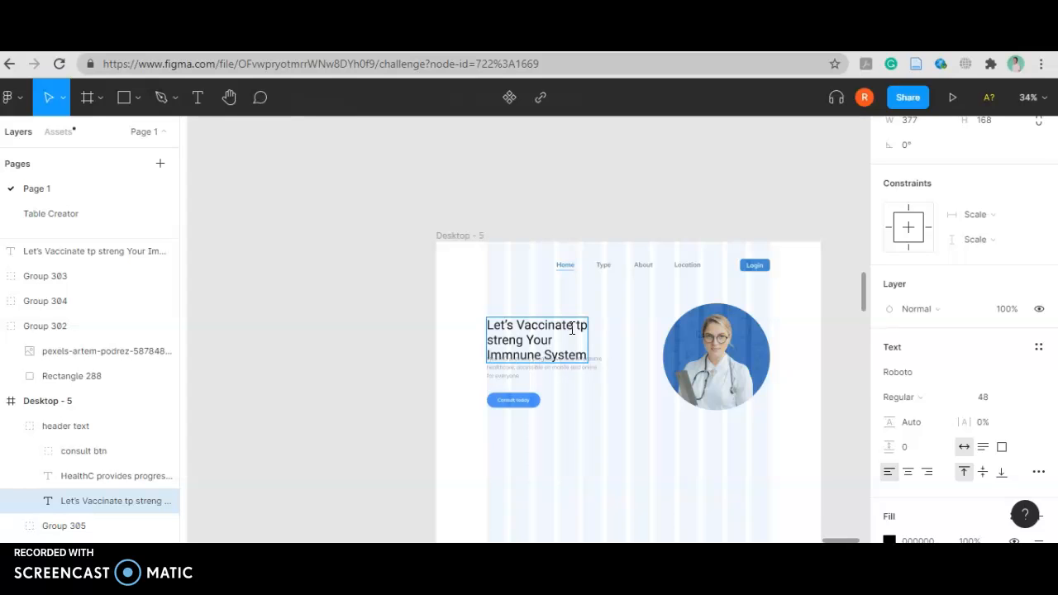
click(581, 324)
key(BackSpace)
text(o)
Correct "streng" to "Strengthen" in the heading's second line
scroll(567, 354, up, 1)
scroll(449, 333, up, 3)
click(464, 336)
key(Delete)
text(S)
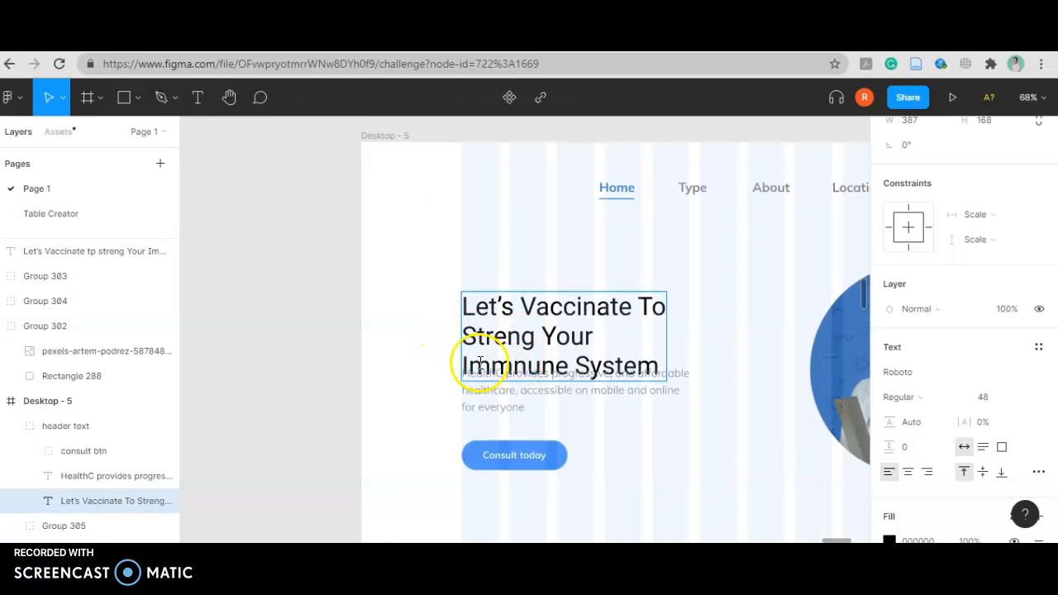
click(466, 366)
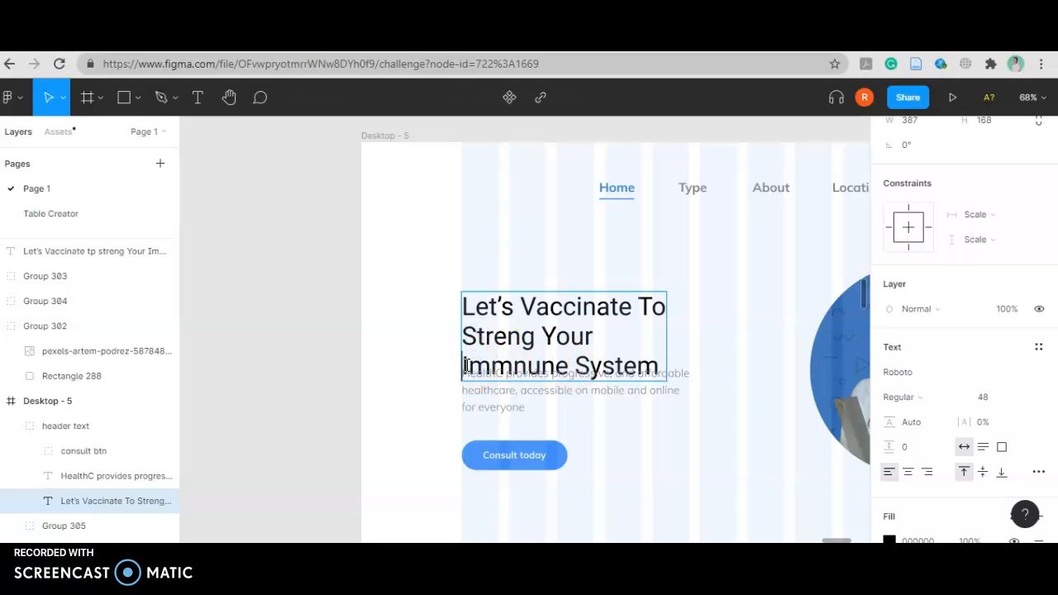
click(536, 337)
text(then)
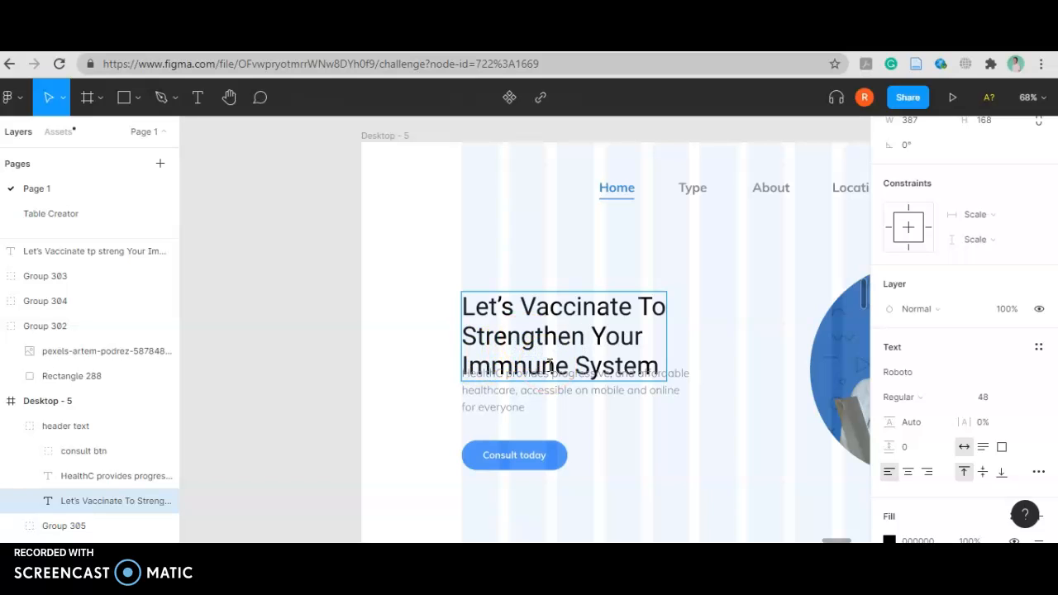
click(706, 361)
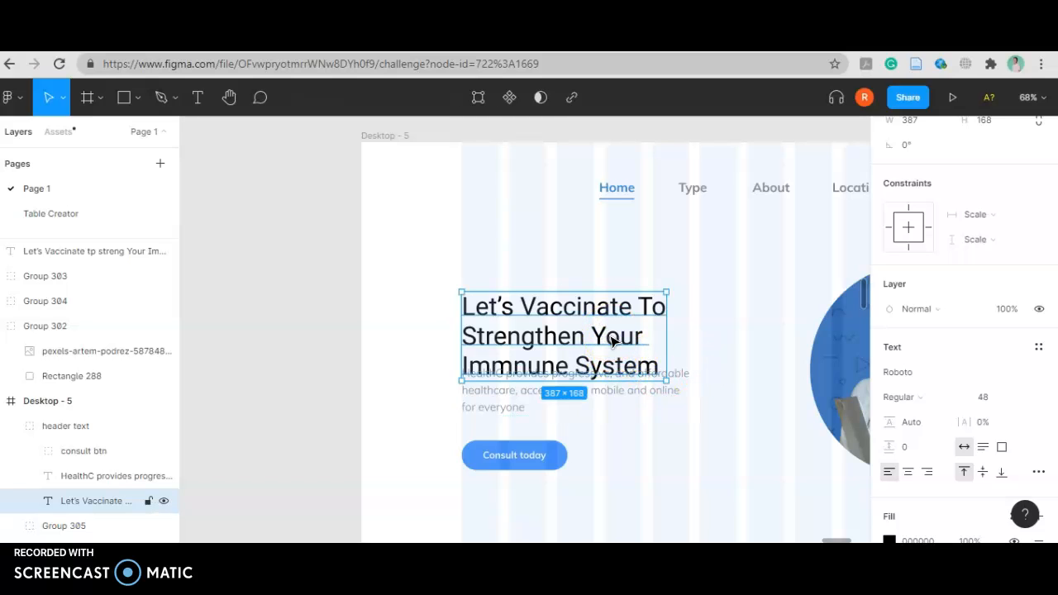
Nudge the heading upward until it sits directly above the HealthC paragraph without overlapping it
key(shift+Up)
key(shift+Up)
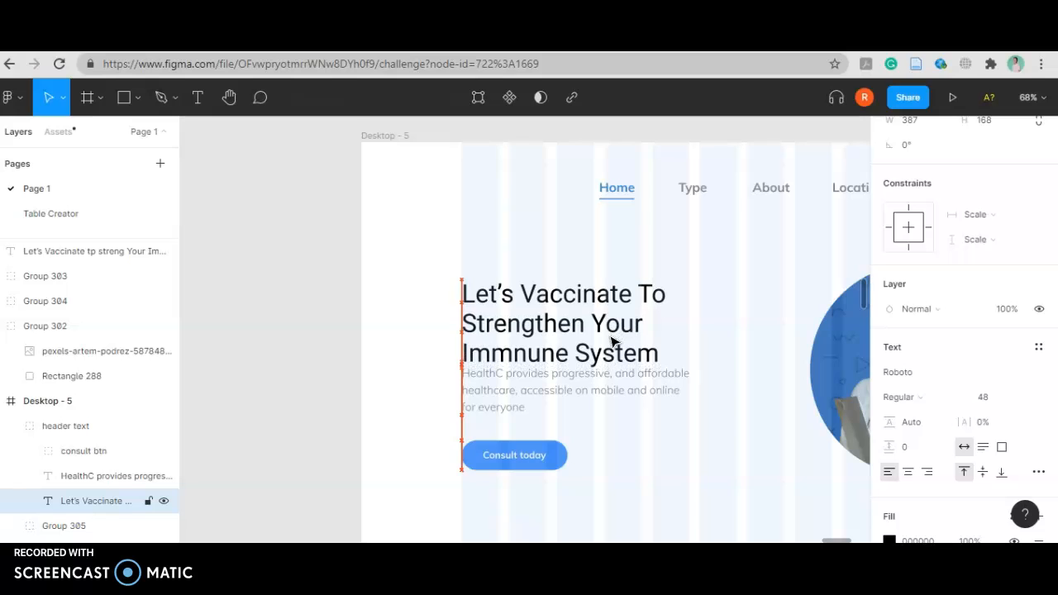
key(Down)
key(Down)
key(shift+Up)
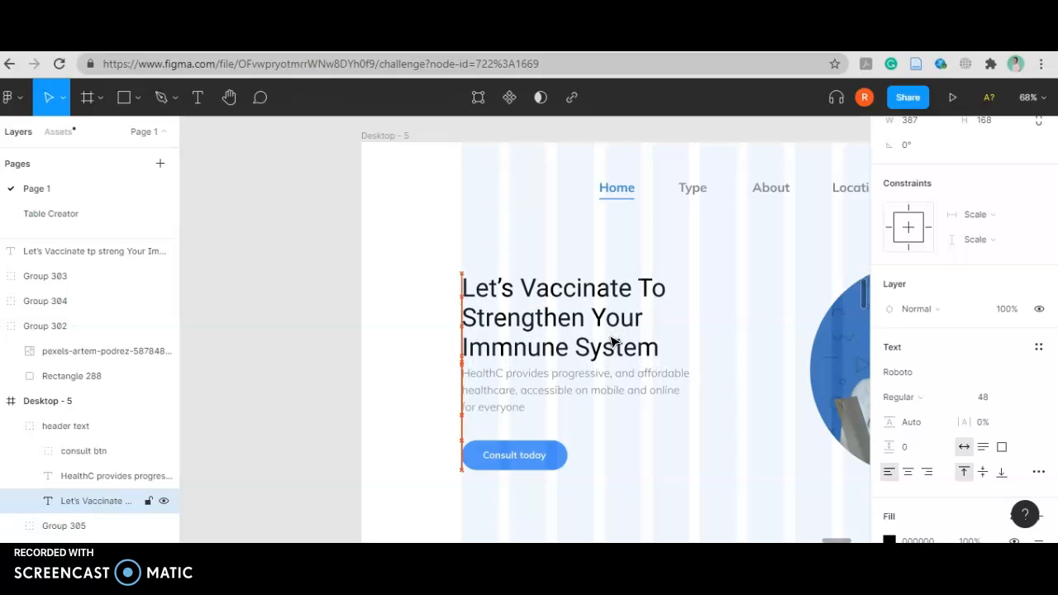
key(Down)
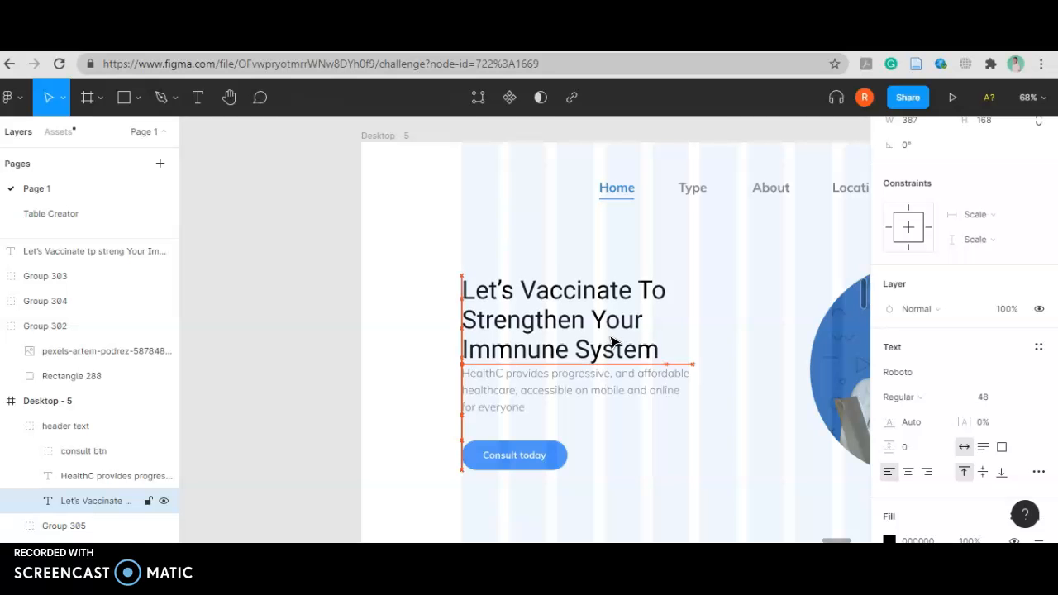
Set the font weight of the whole vaccination heading to Medium
scroll(684, 439, down, 10)
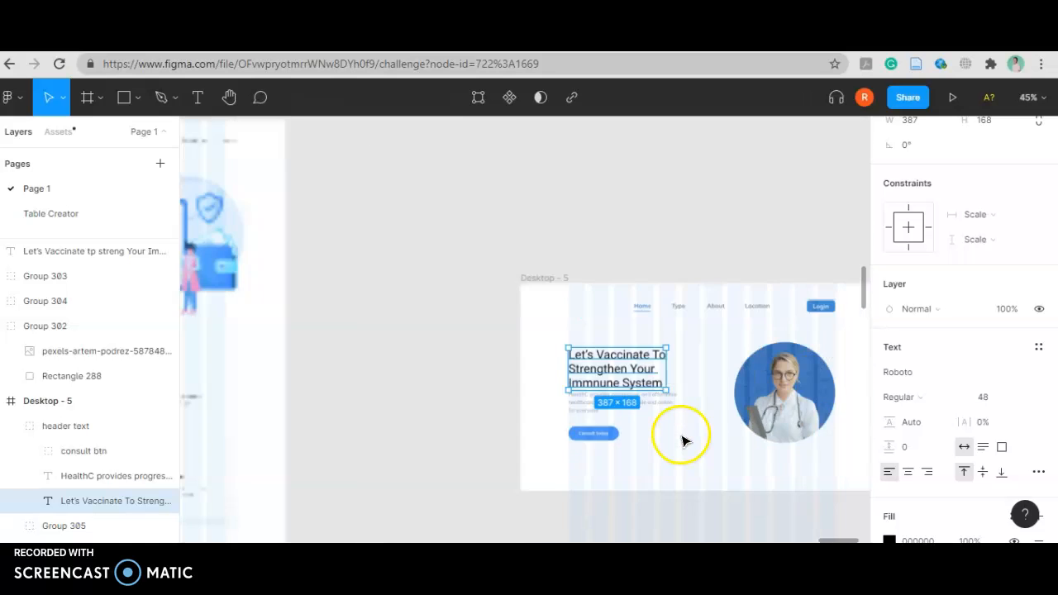
scroll(671, 417, up, 8)
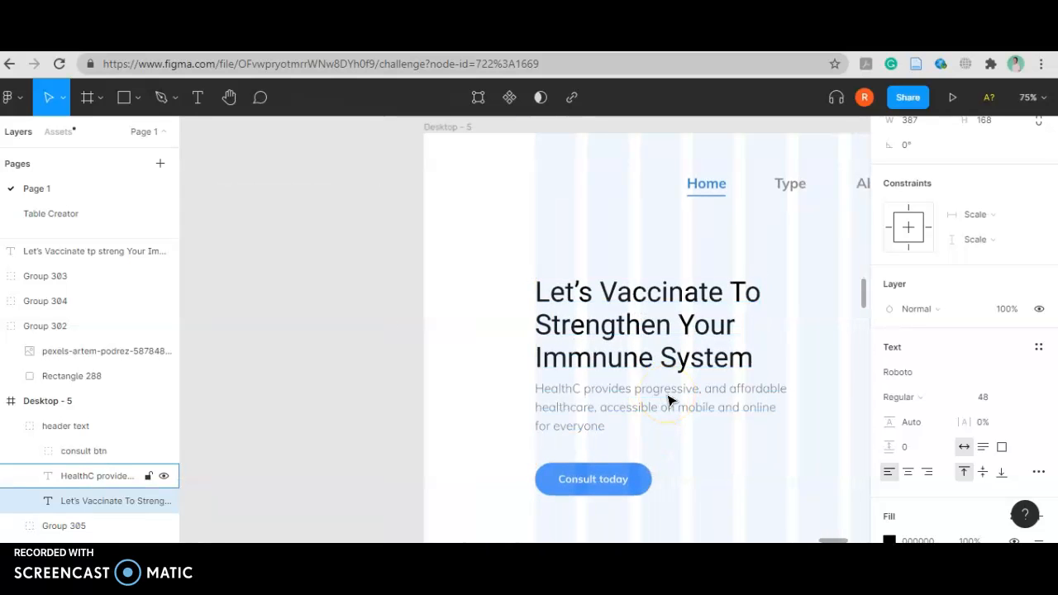
double_click(660, 349)
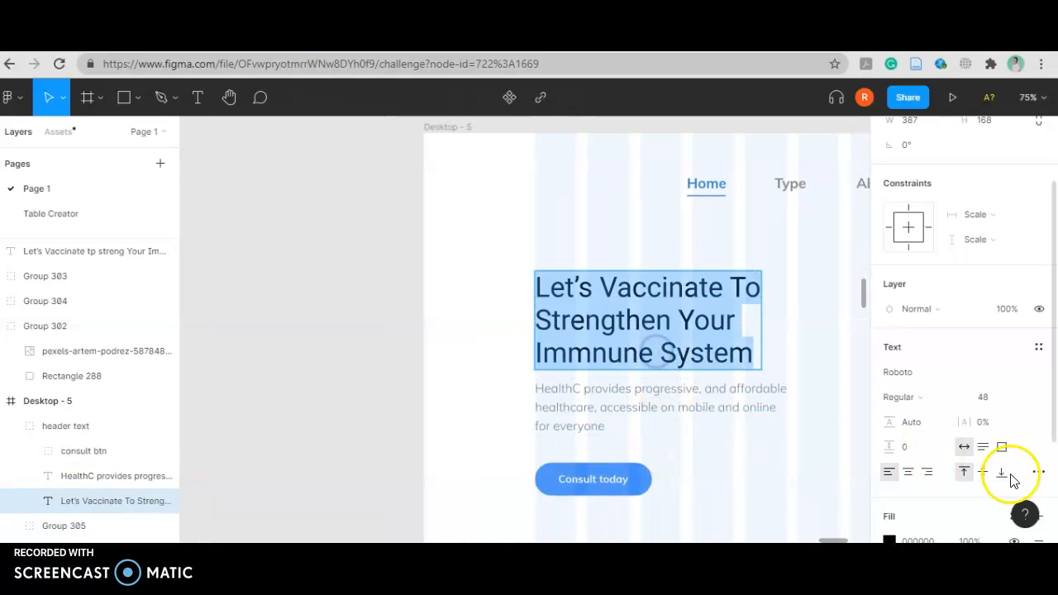
click(931, 397)
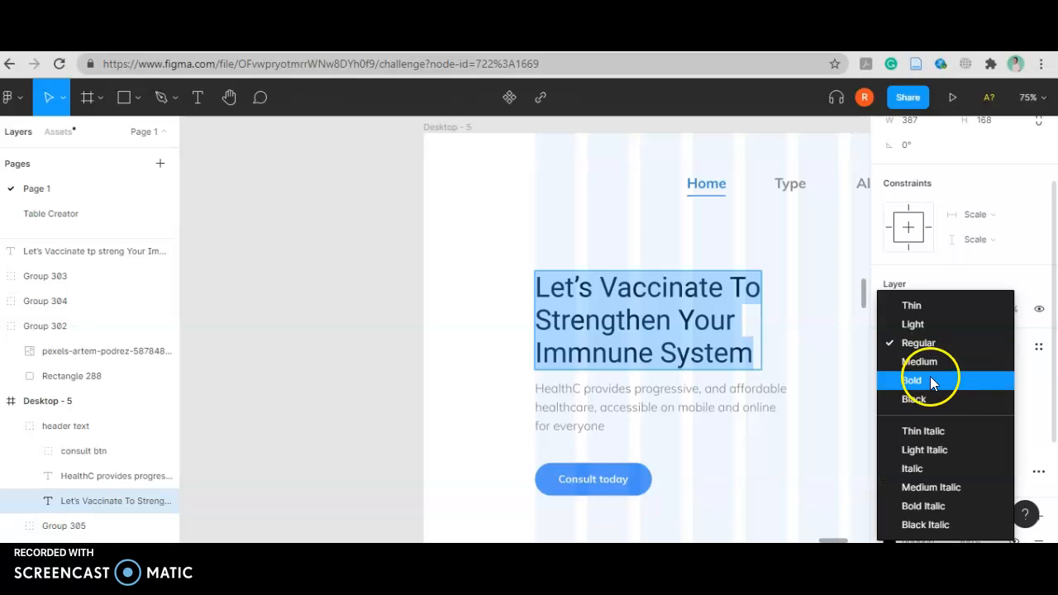
click(928, 357)
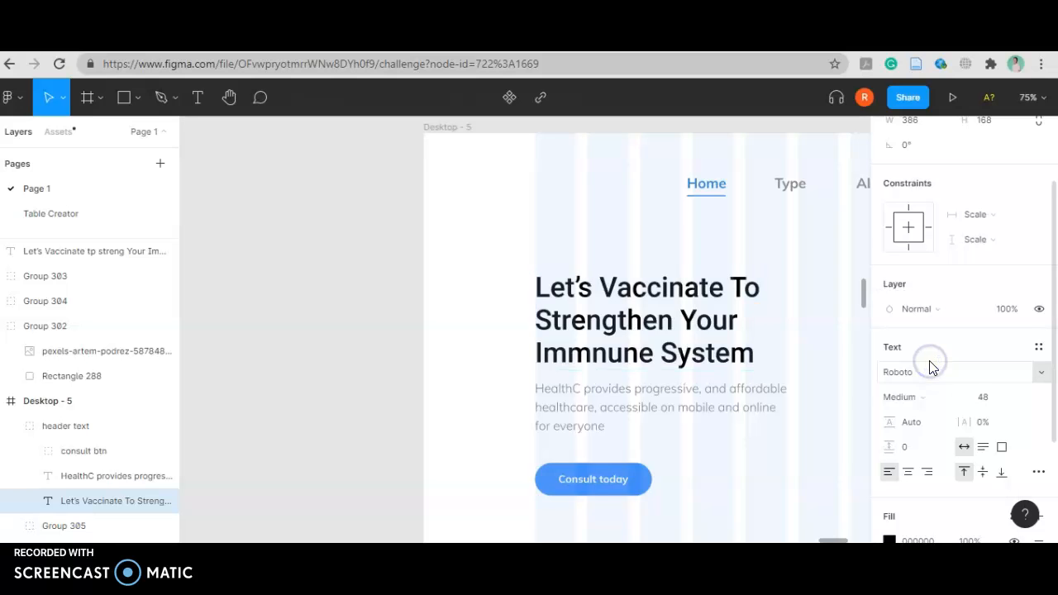
Change the vaccination heading's font family to Mulish
scroll(821, 390, down, 3)
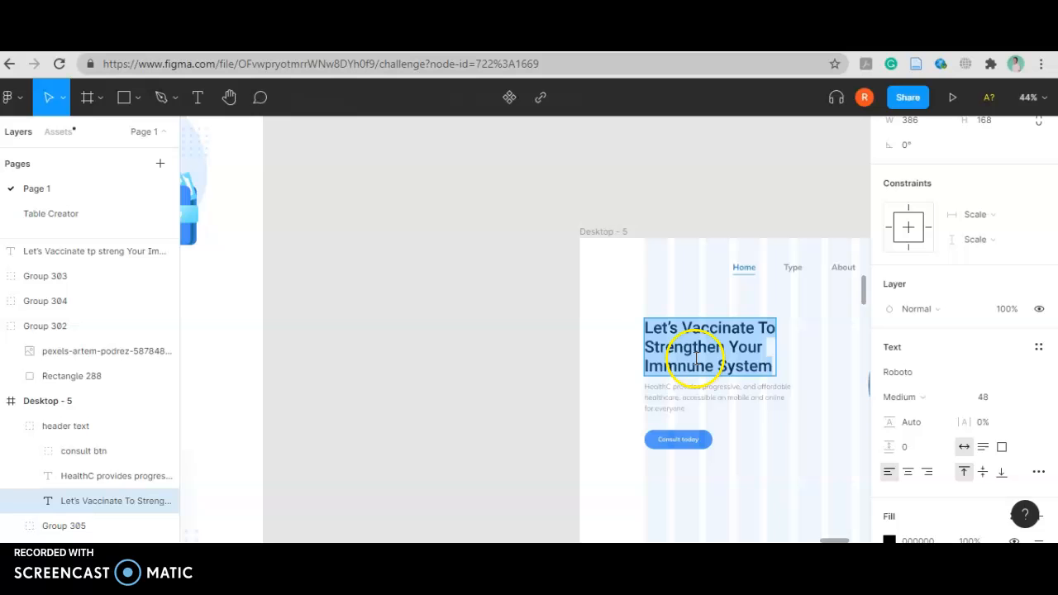
click(760, 395)
click(746, 349)
double_click(746, 348)
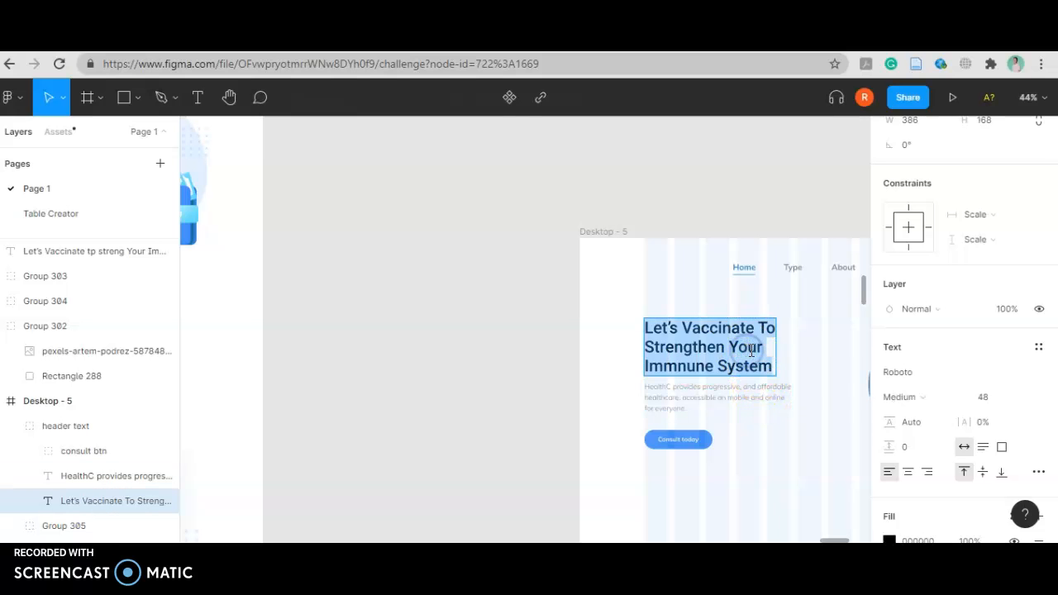
click(913, 374)
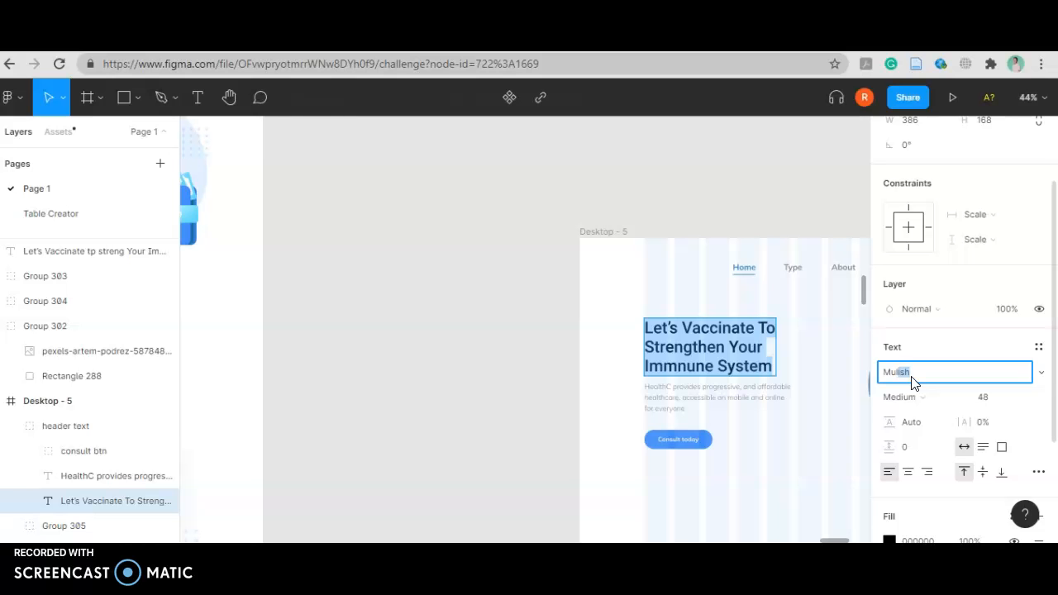
text(Mu)
key(Return)
Move the heading up slightly to widen its gap above the HealthC paragraph, and deselect it
scroll(727, 441, down, 2)
scroll(764, 400, up, 3)
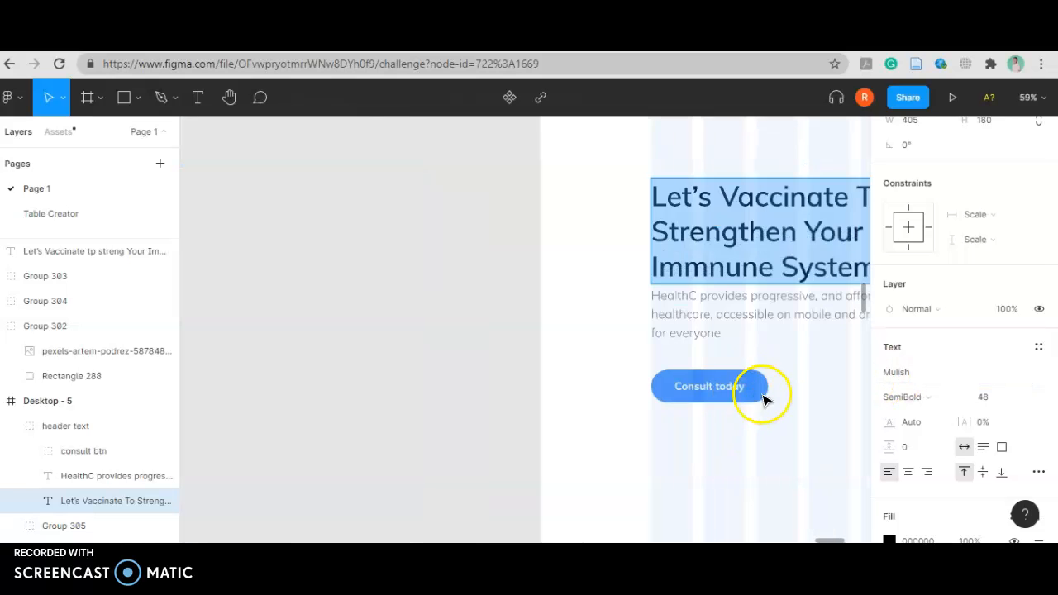
key(Escape)
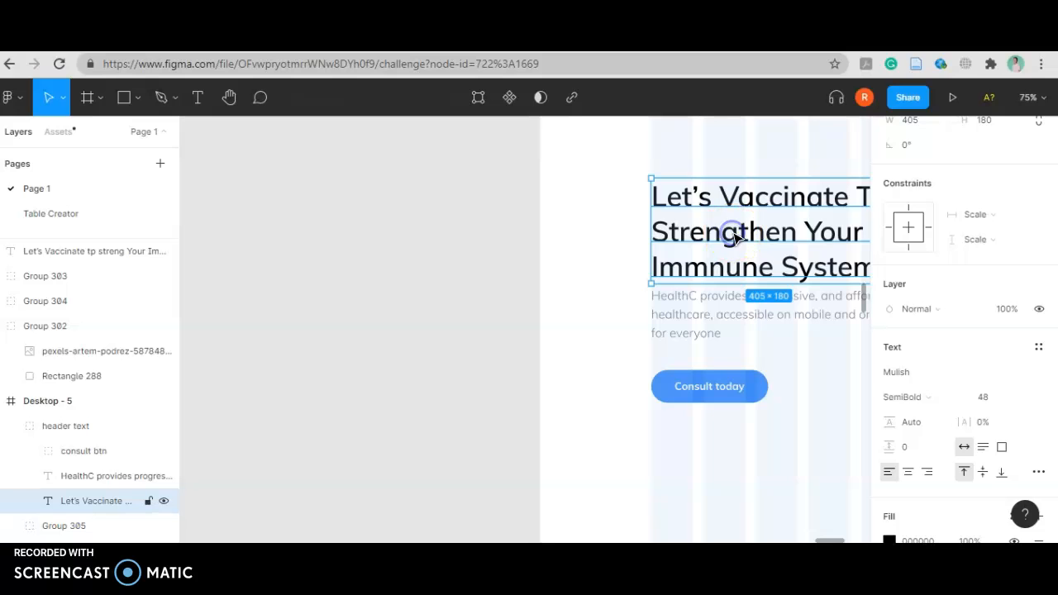
drag(735, 236, 734, 235)
scroll(490, 228, down, 5)
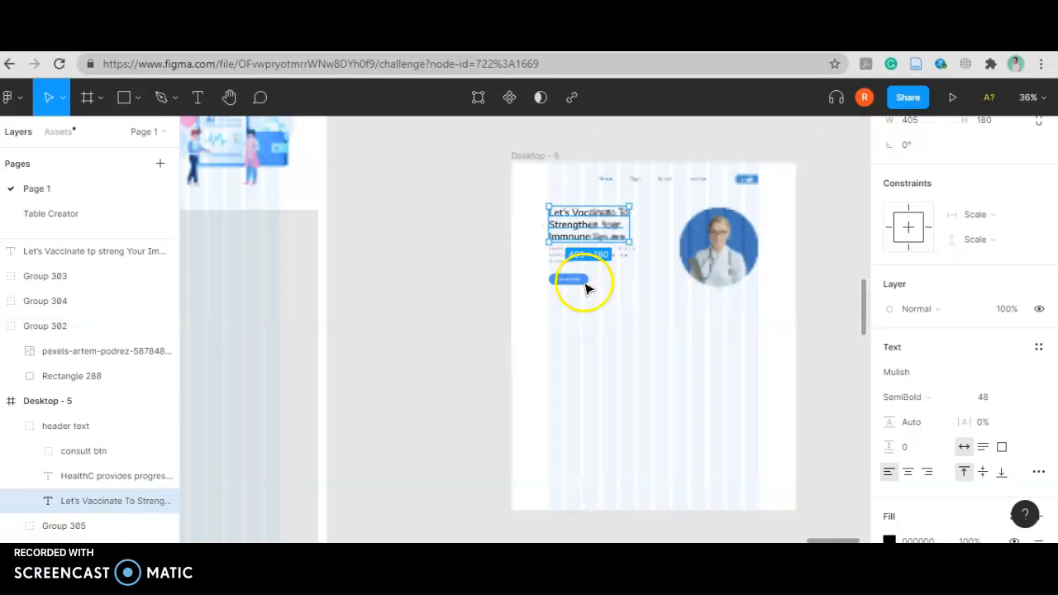
click(640, 302)
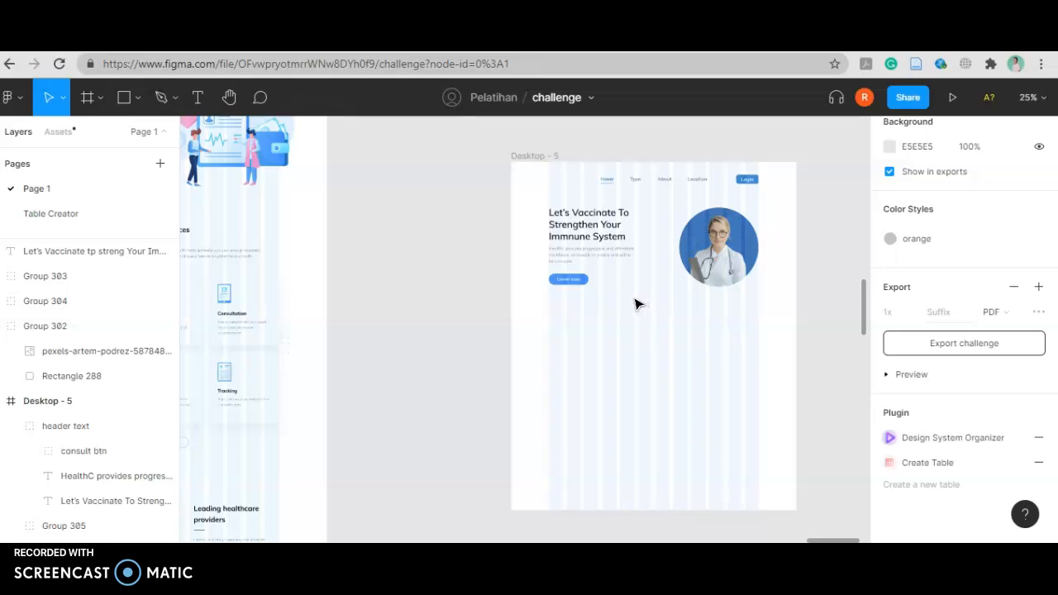
Shift the header text group up slightly to Y 223 and resize the doctor picture group to 397 by 397
drag(633, 284, 593, 251)
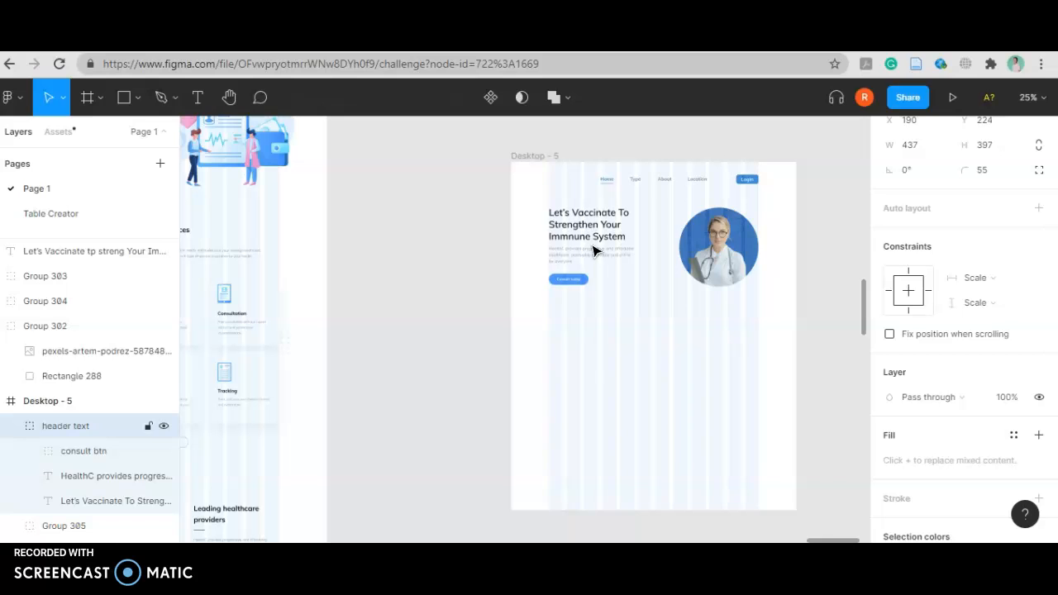
drag(593, 250, 593, 250)
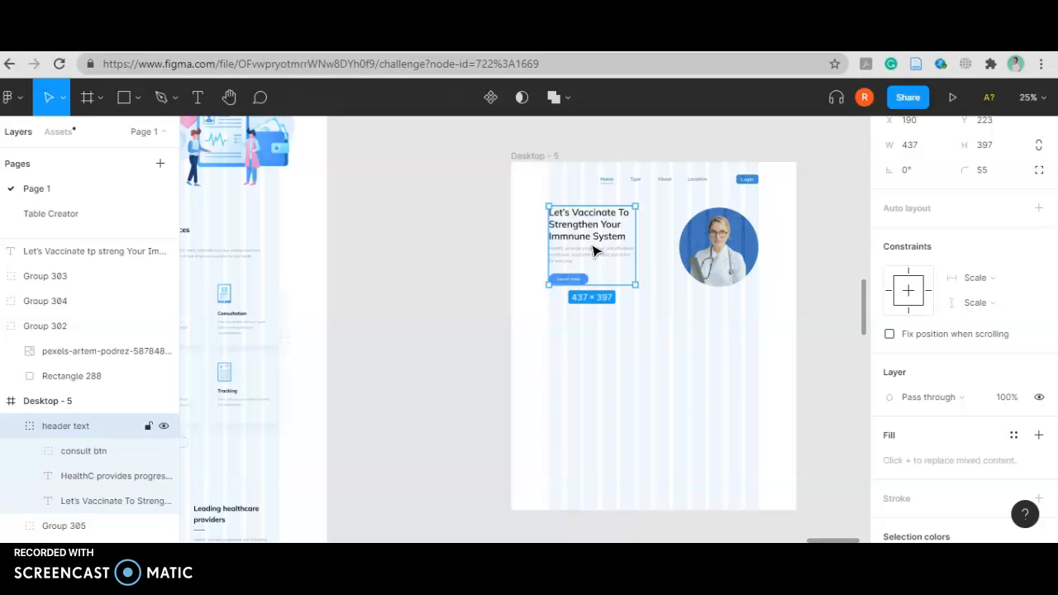
click(712, 245)
click(1006, 145)
text(397)
click(1038, 144)
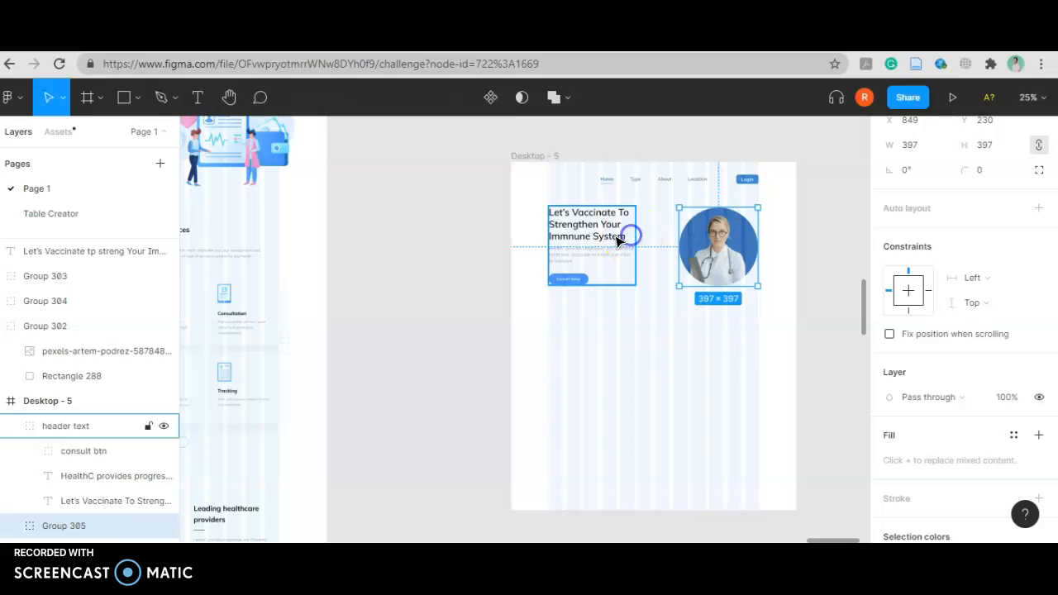
Align the header text group and the doctor picture on their vertical centers, and deselect them
shift+click(607, 236)
scroll(1008, 146, up, 3)
click(986, 161)
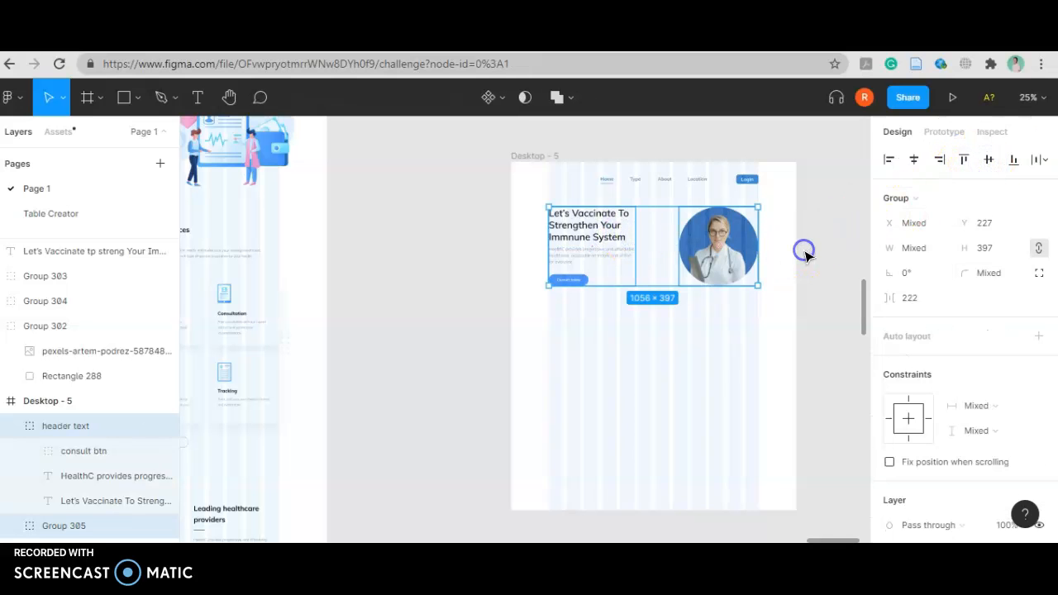
click(751, 320)
scroll(752, 320, up, 5)
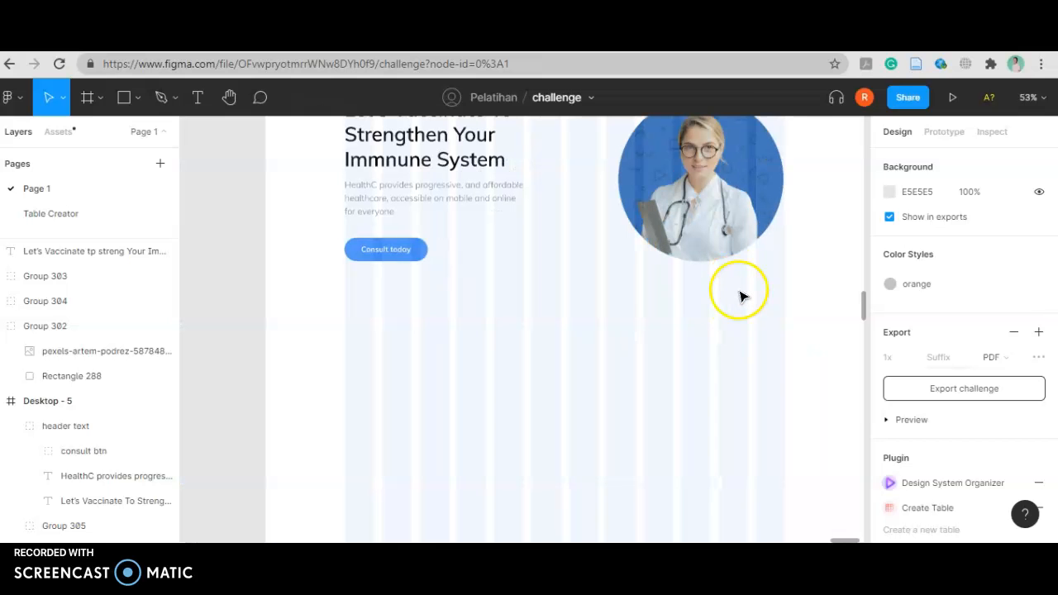
scroll(770, 303, down, 5)
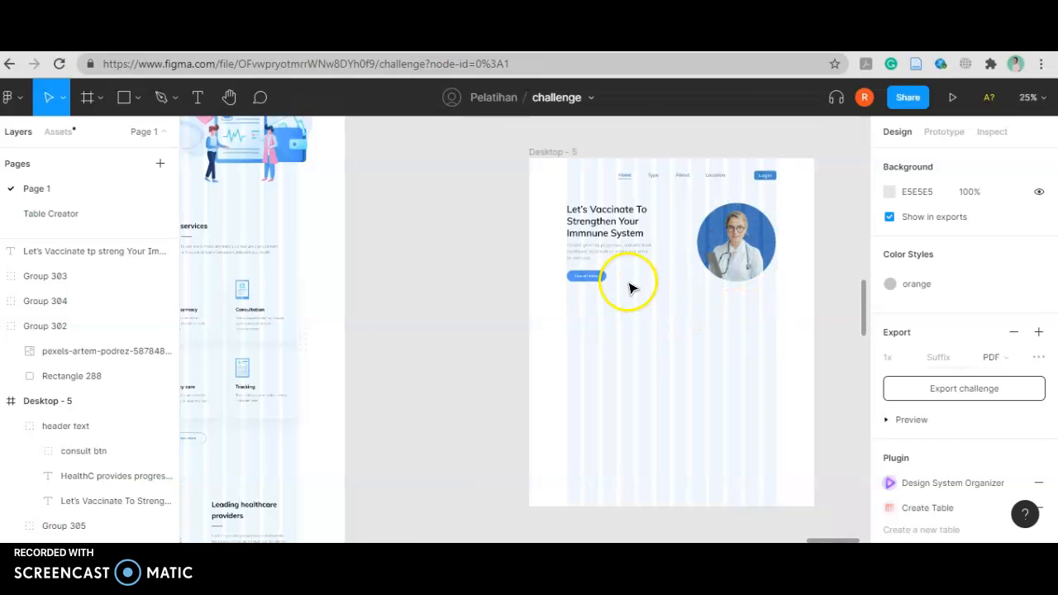
Change the Consult today button's background fill to the document color 3482CD, and deselect it
click(601, 279)
double_click(598, 274)
double_click(598, 275)
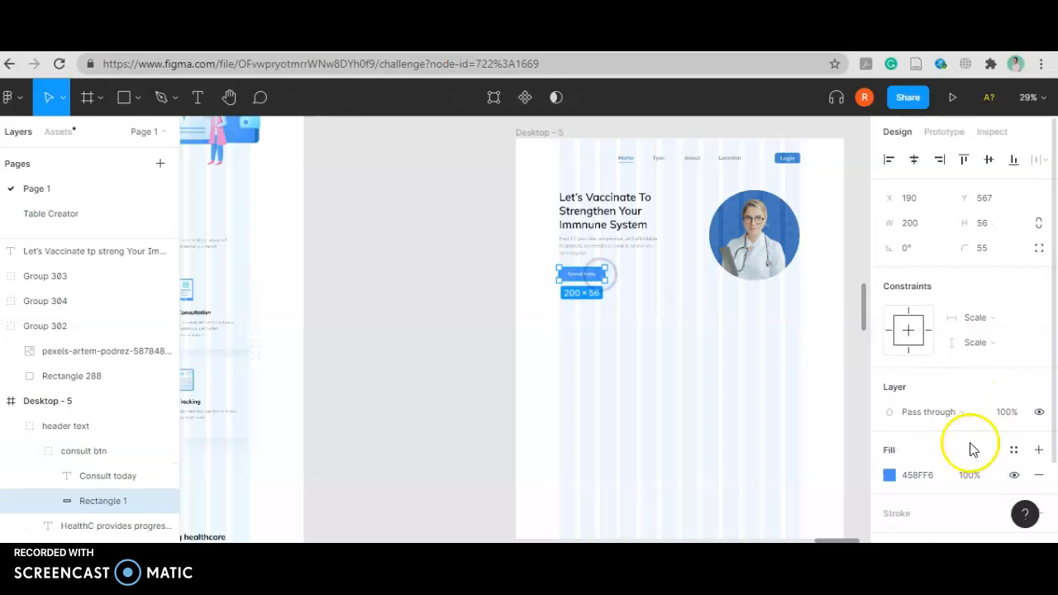
click(889, 474)
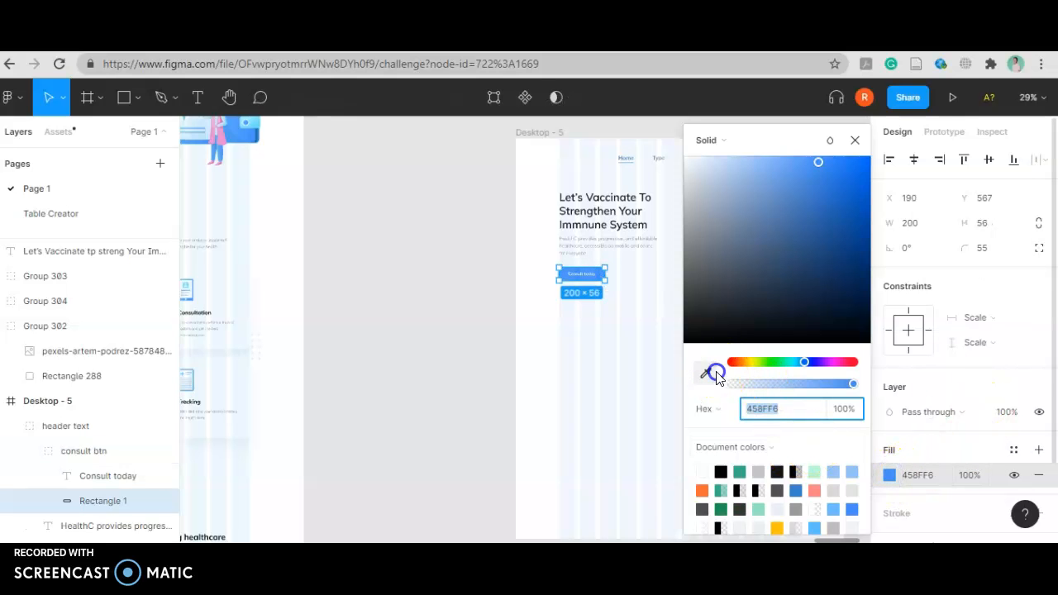
click(705, 373)
scroll(489, 348, down, 2)
scroll(437, 333, down, 2)
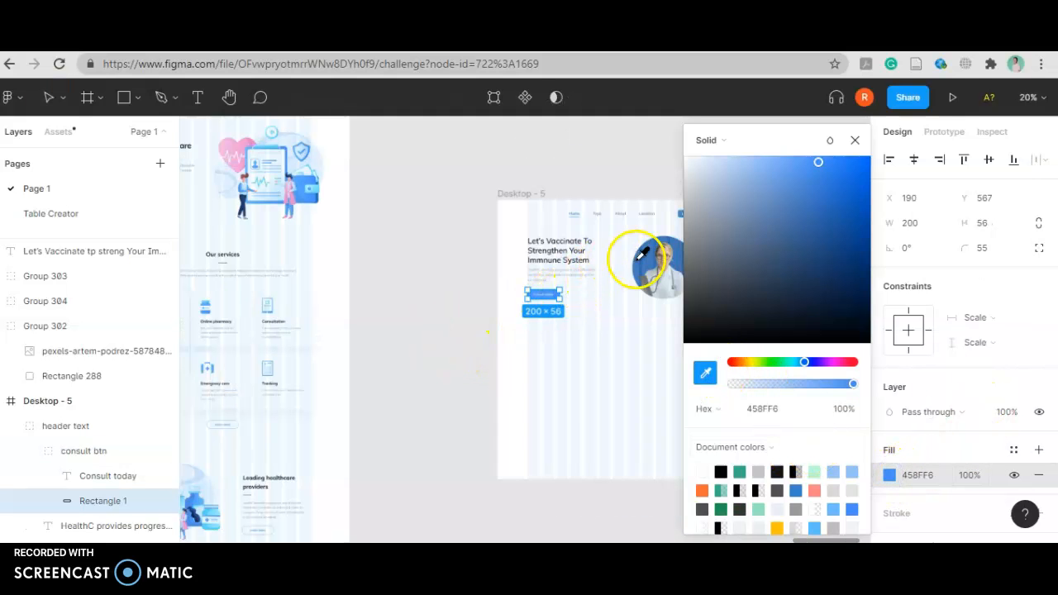
scroll(653, 252, up, 2)
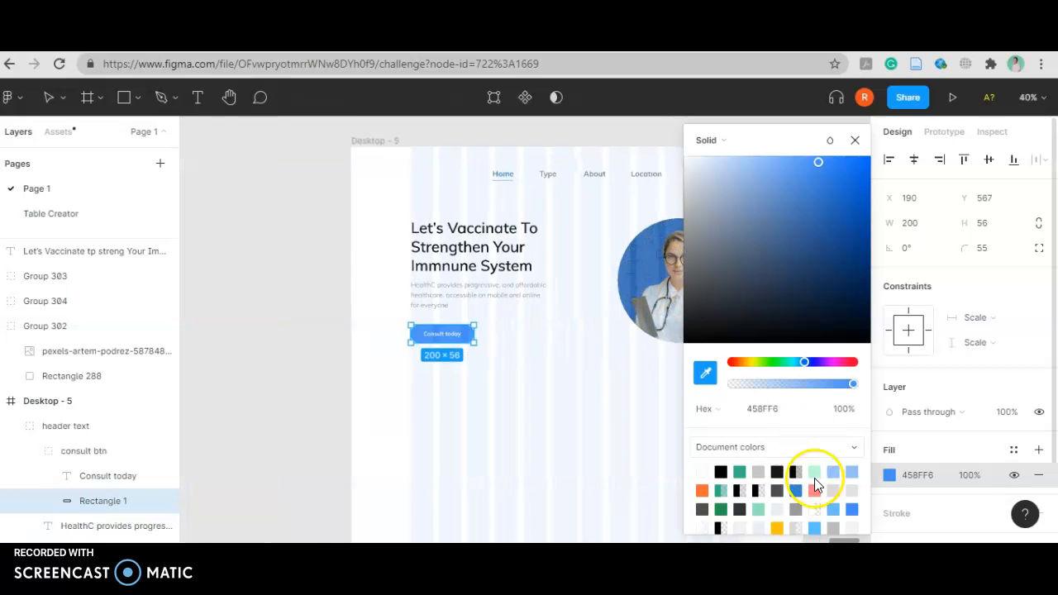
click(796, 489)
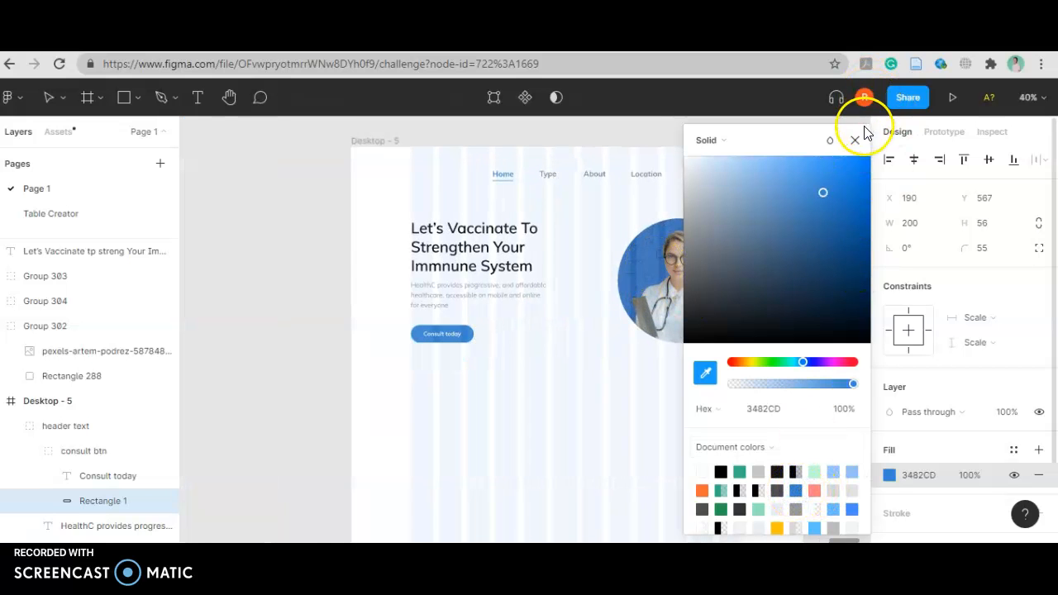
click(854, 138)
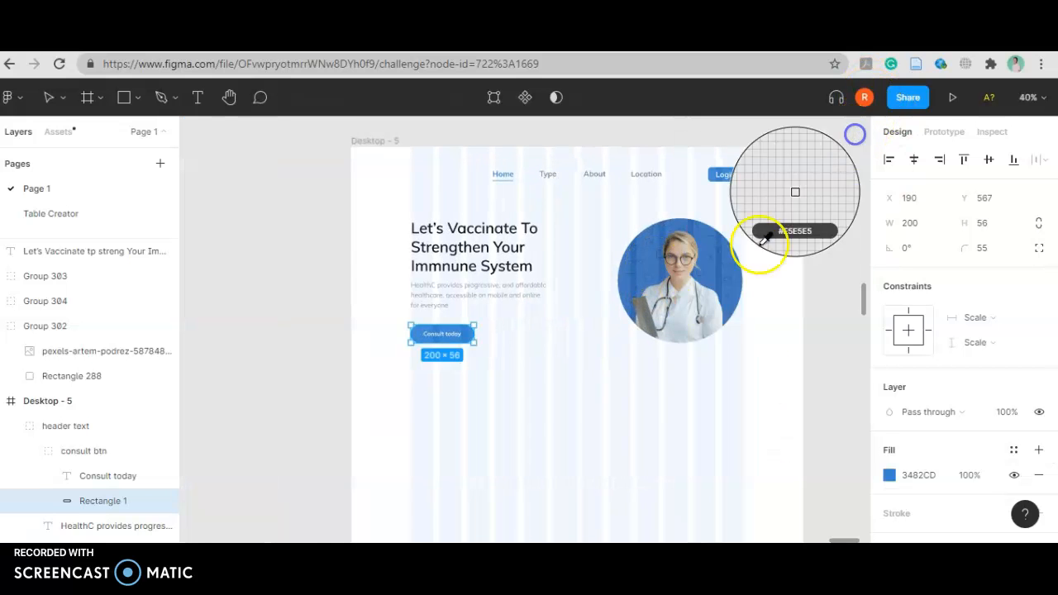
right_click(836, 285)
click(892, 476)
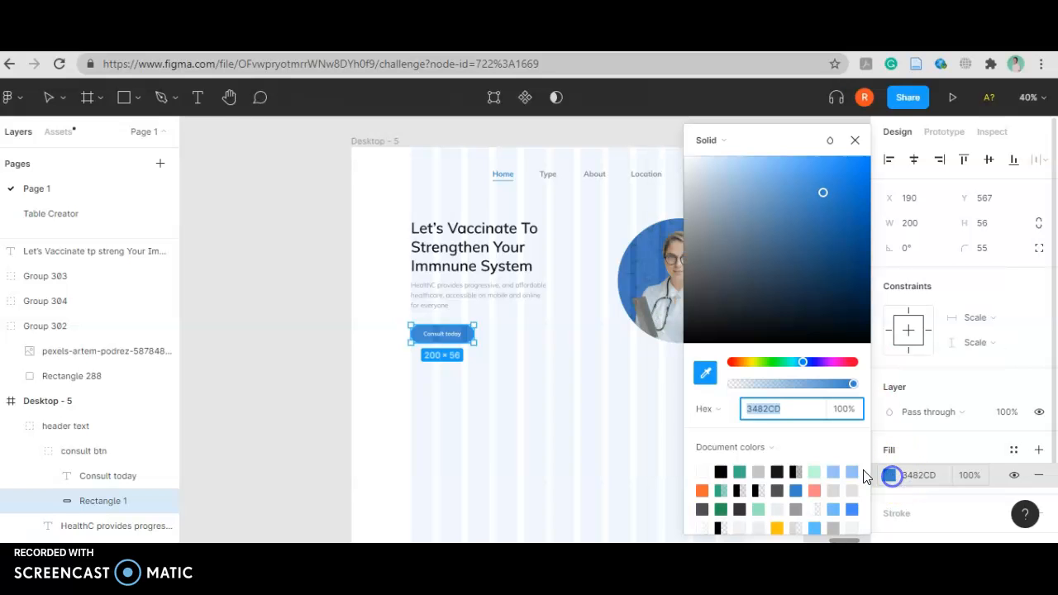
click(705, 373)
click(550, 388)
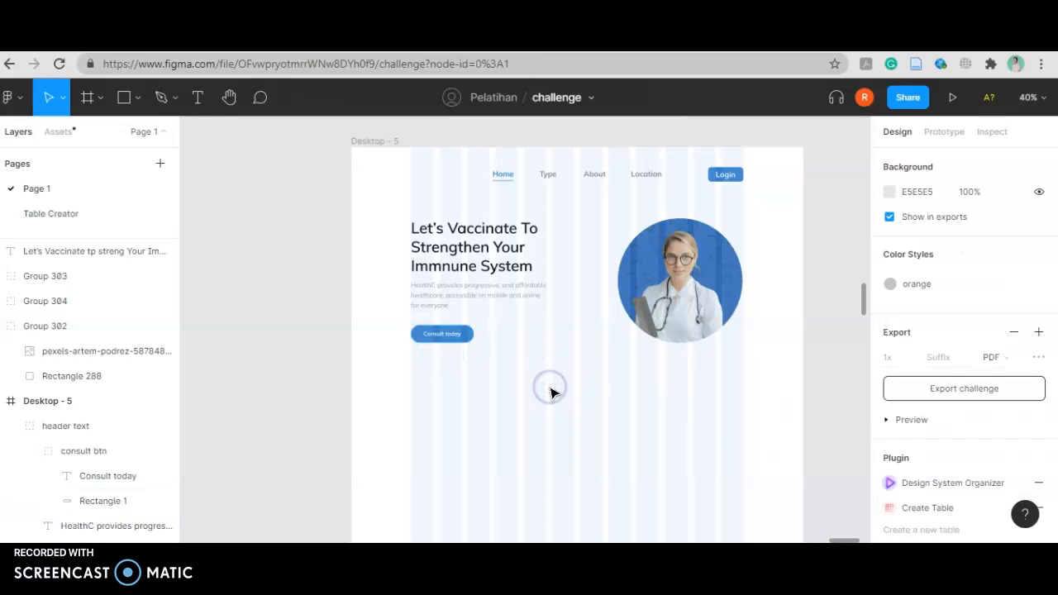
Replace the HealthC paragraph with the copied text beginning "do not forget the vaccine, because it can increase your body's immune"
scroll(741, 411, down, 1)
click(732, 408)
scroll(506, 345, up, 4)
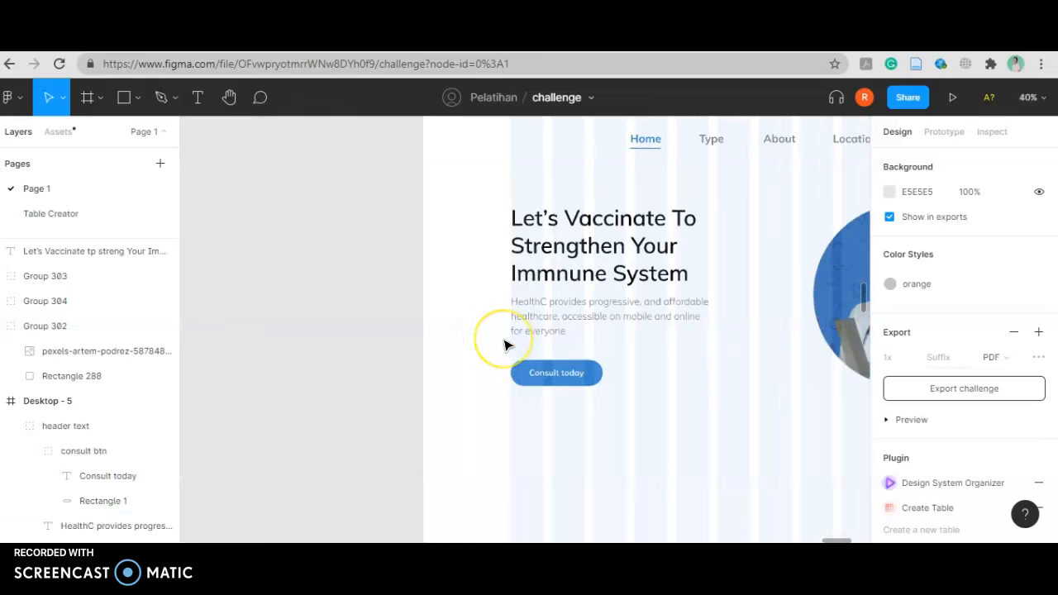
click(542, 333)
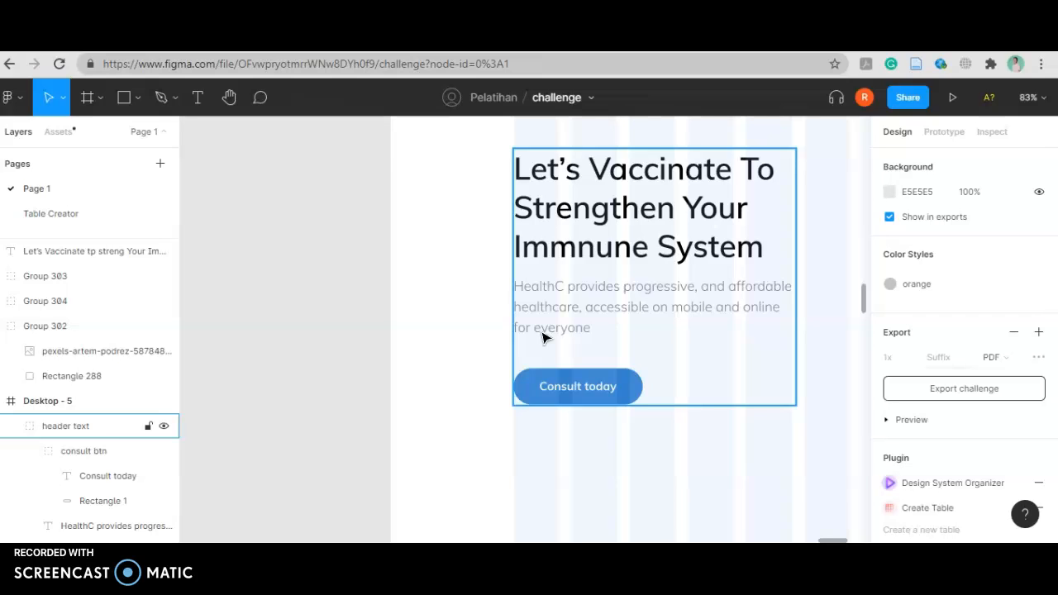
click(665, 302)
click(669, 310)
double_click(668, 307)
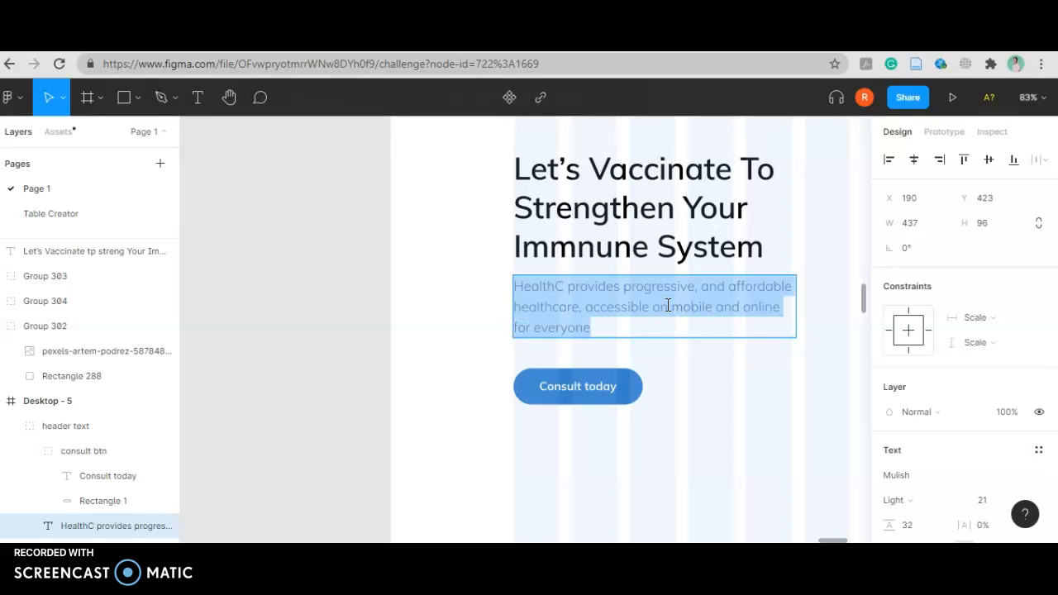
click(668, 305)
key(ctrl+v)
key(ctrl+a)
click(668, 305)
key(ctrl+a)
key(ctrl+v)
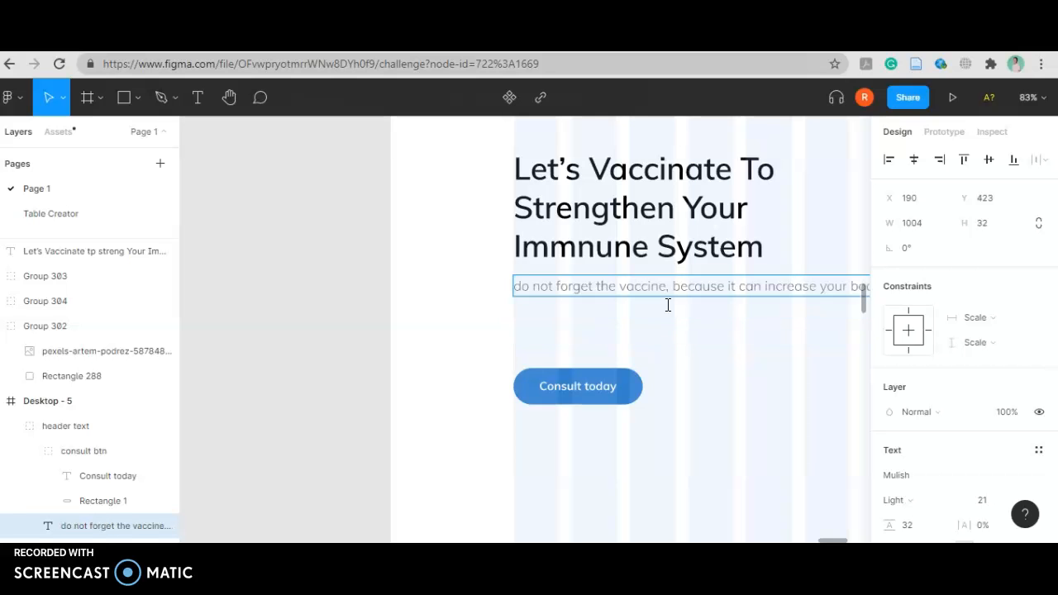
Break the vaccine paragraph into three lines, starting new lines at "increase" and "immune to viruses", and deselect it
scroll(501, 306, down, 5)
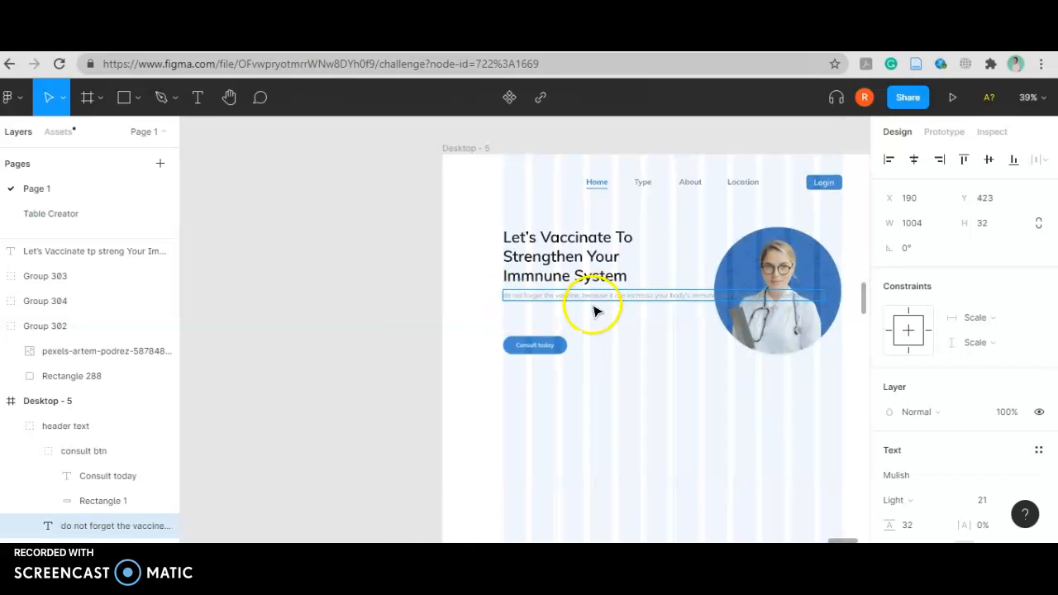
scroll(596, 310, up, 5)
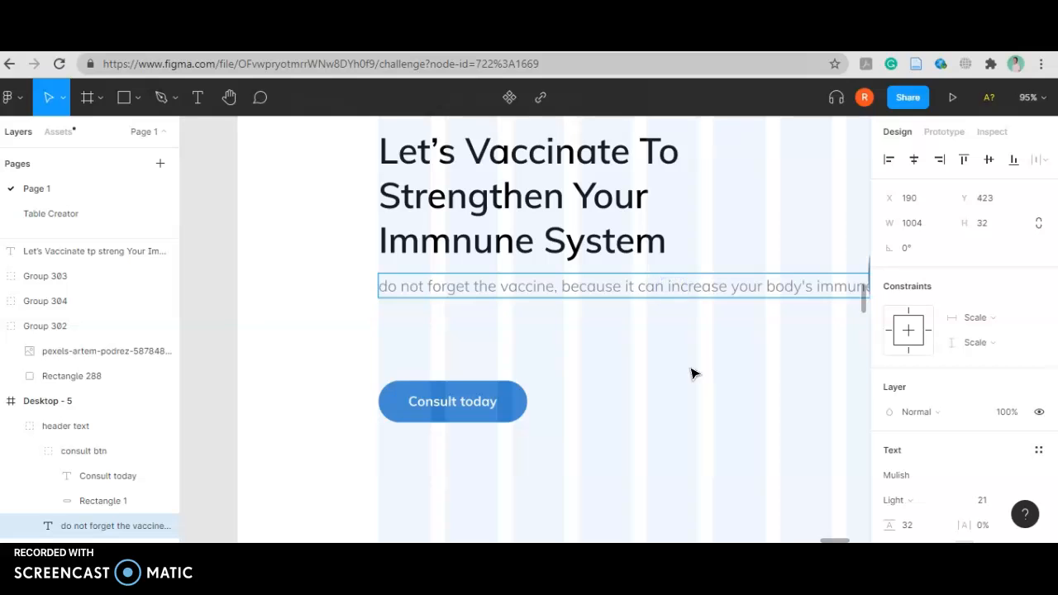
key(Return)
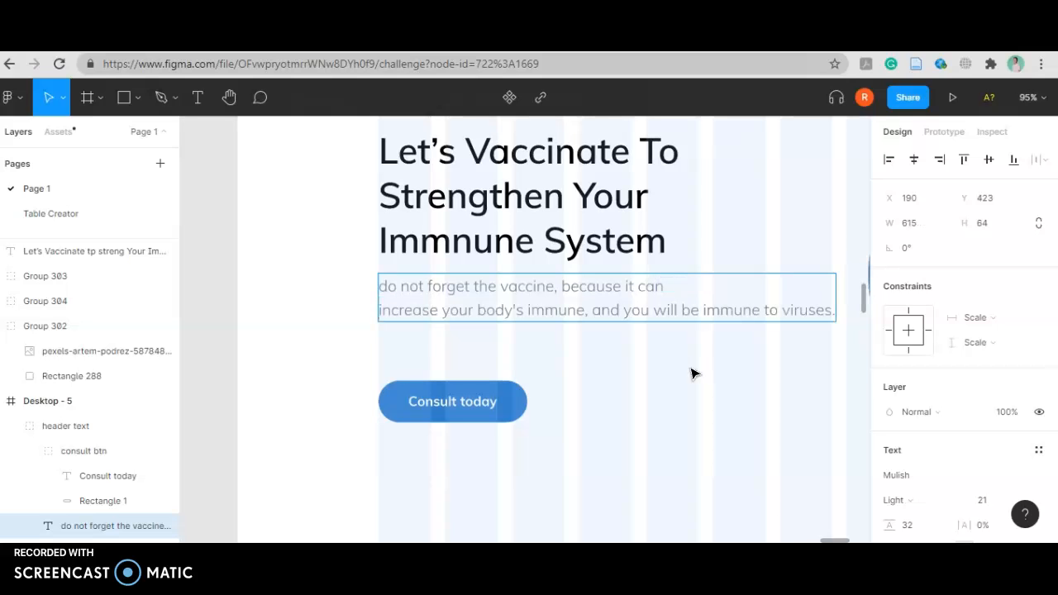
click(685, 313)
key(Return)
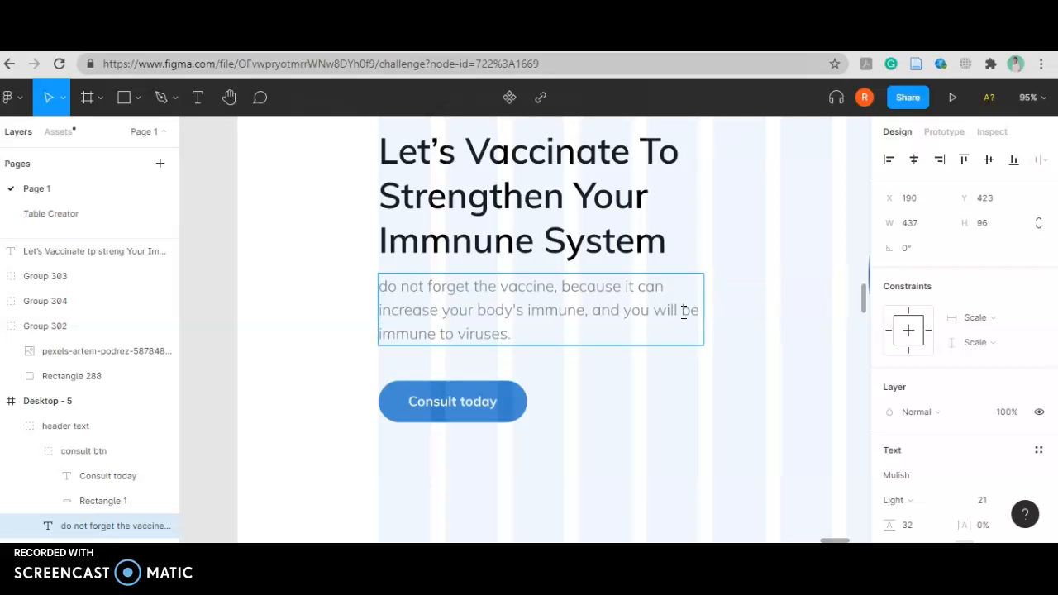
click(773, 218)
scroll(772, 248, down, 3)
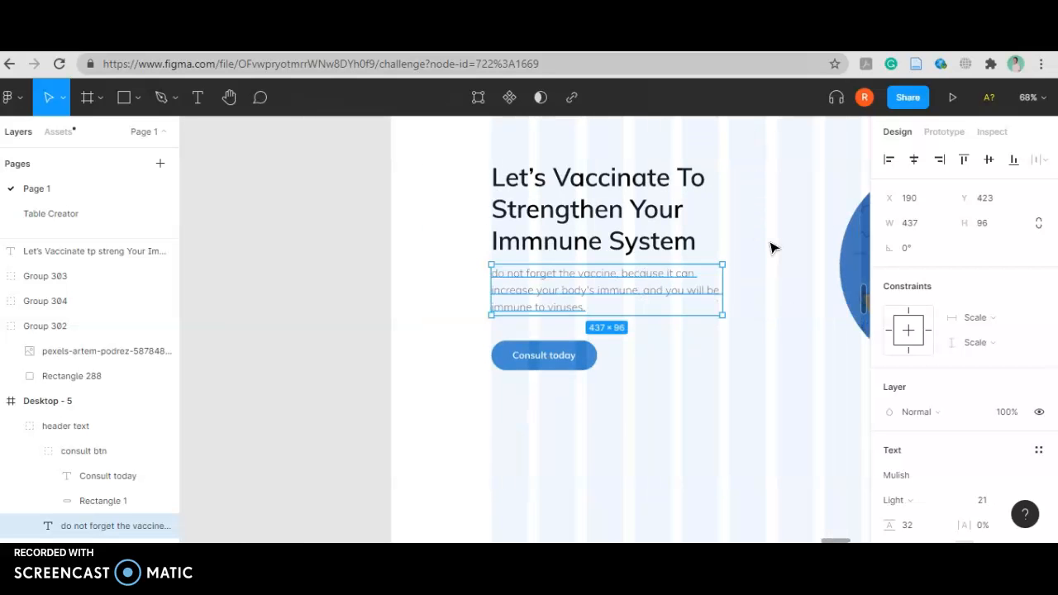
click(715, 281)
scroll(448, 254, down, 5)
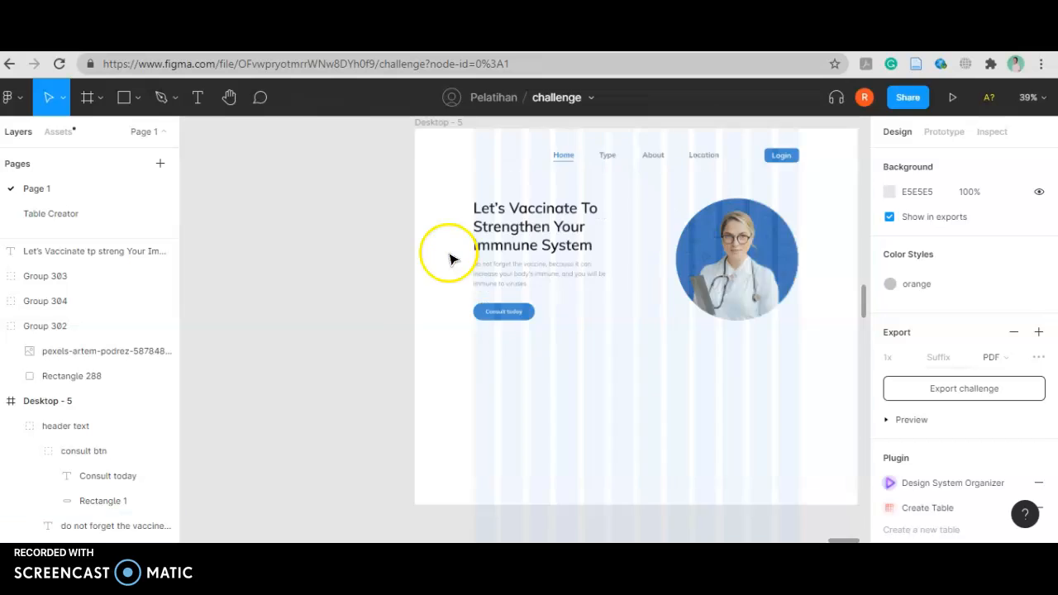
Copy the "Our services" heading from the Landing Page frame and paste it into Desktop - 5
scroll(587, 330, up, 3)
scroll(587, 330, down, 6)
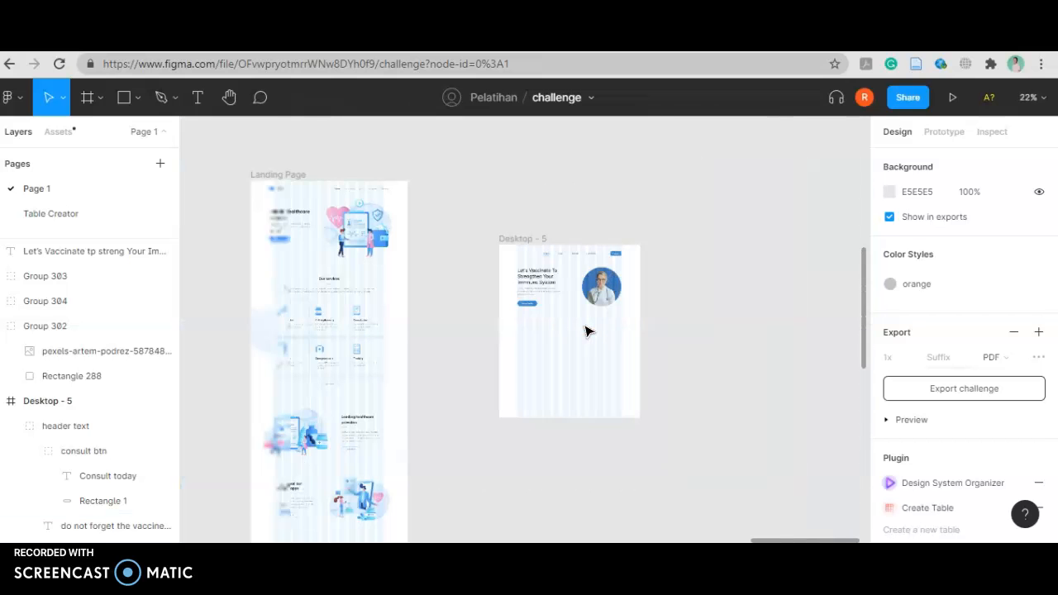
scroll(578, 323, up, 2)
click(245, 261)
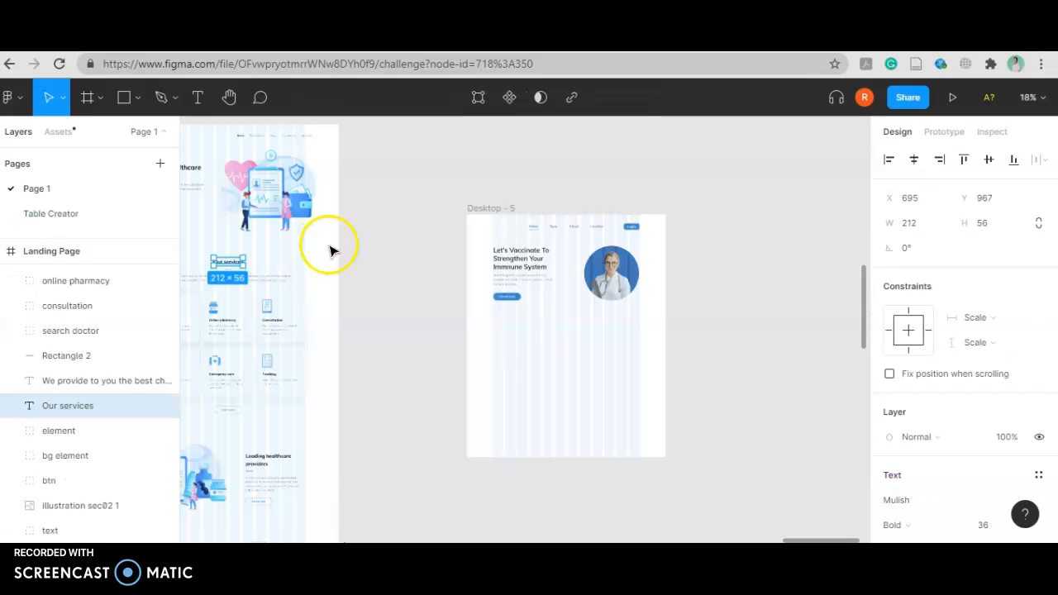
click(483, 209)
key(ctrl+v)
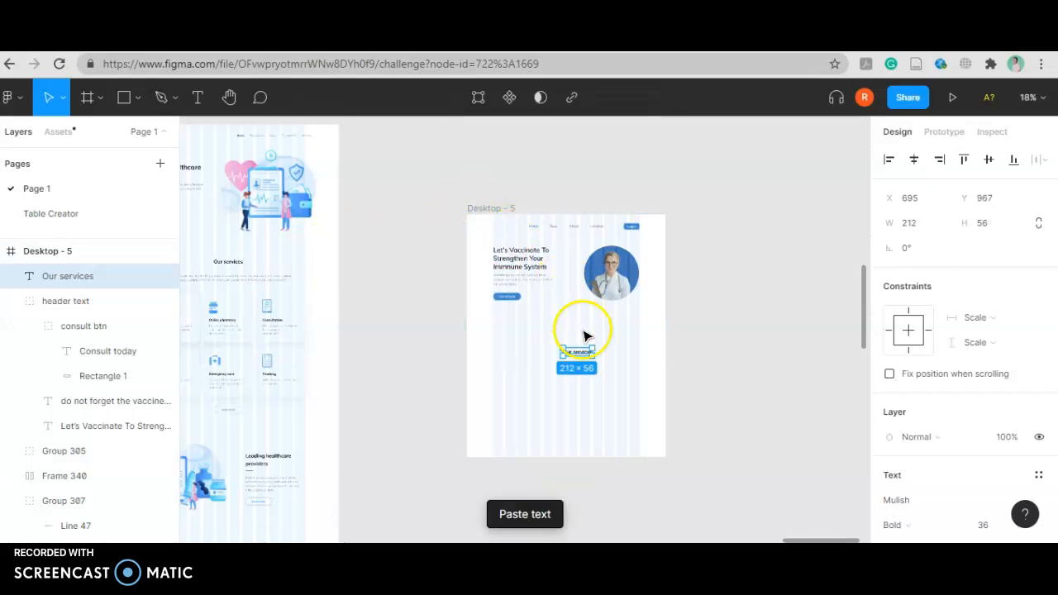
Move the pasted "Our services" heading up to Y 759, closer beneath the hero section
scroll(583, 335, down, 2)
scroll(584, 335, down, 1)
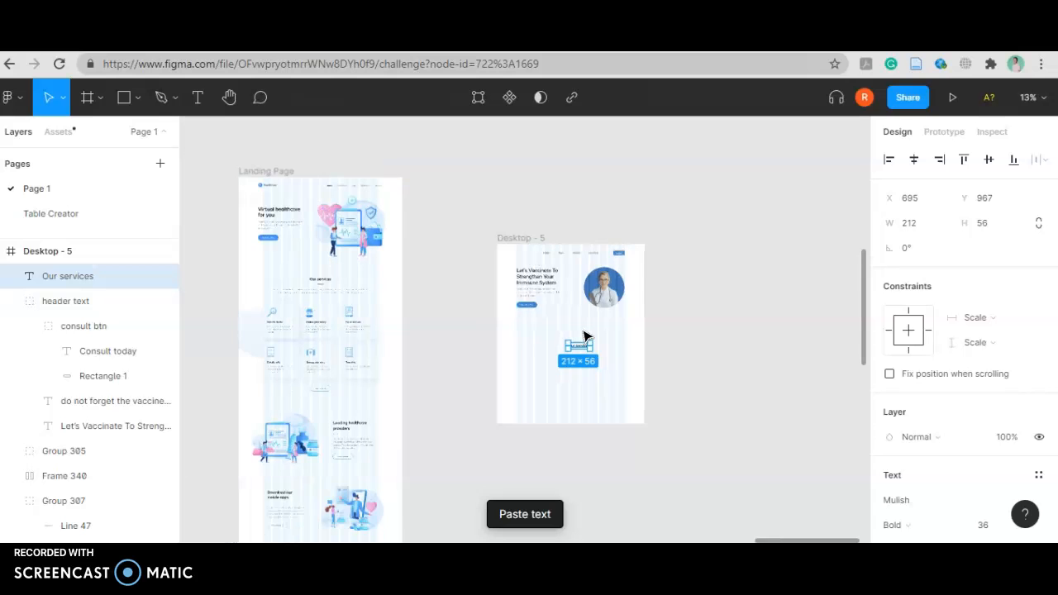
click(578, 343)
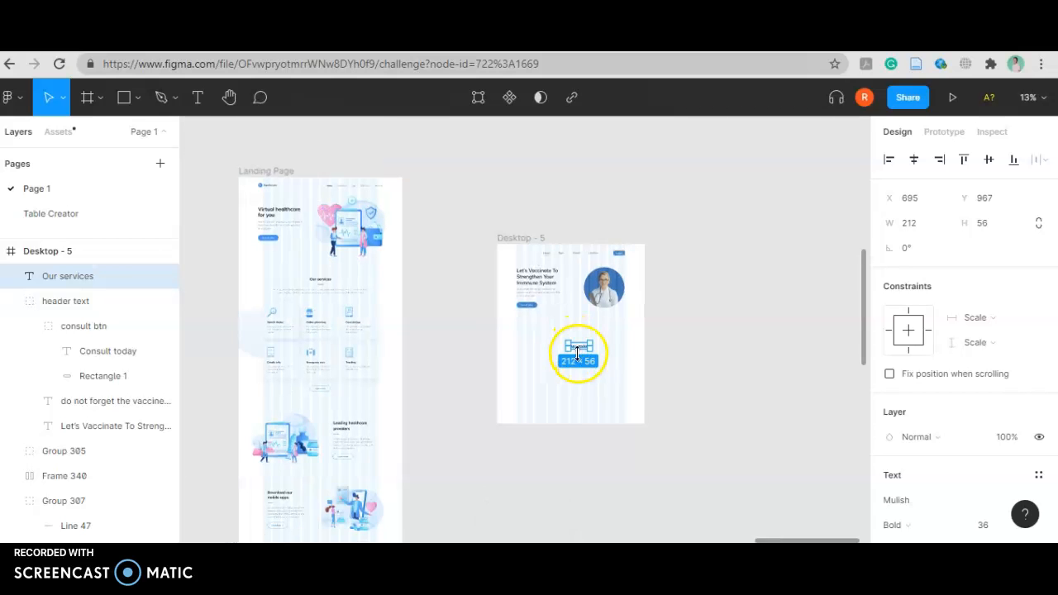
scroll(578, 343, up, 4)
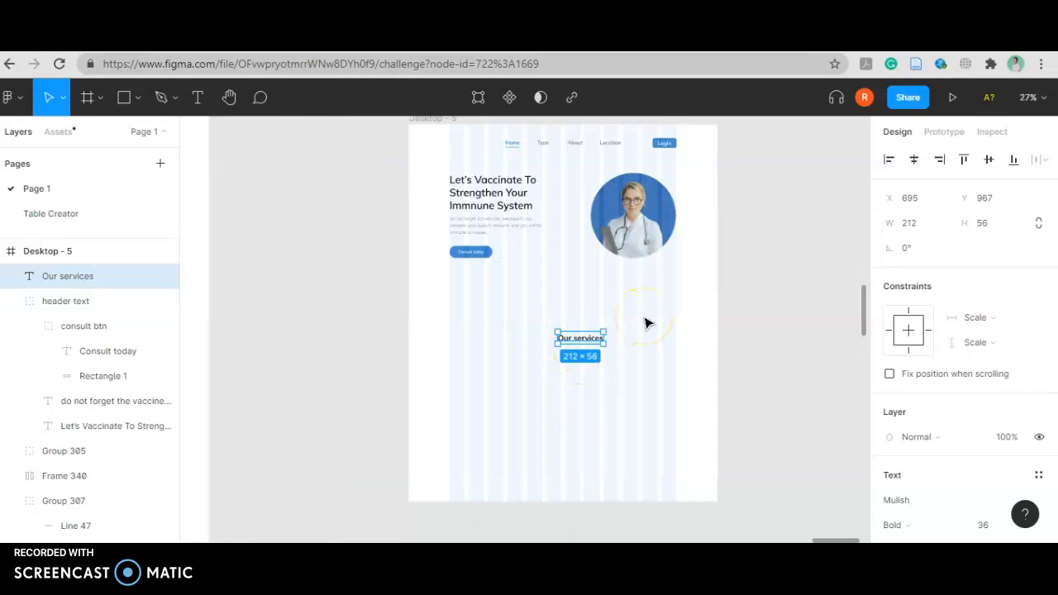
key(shift+Up)
key(shift+Up)
key(shift+Up)
key(shift+Up)
key(shift+Up)
key(shift+Up)
key(shift+Up)
key(shift+Up)
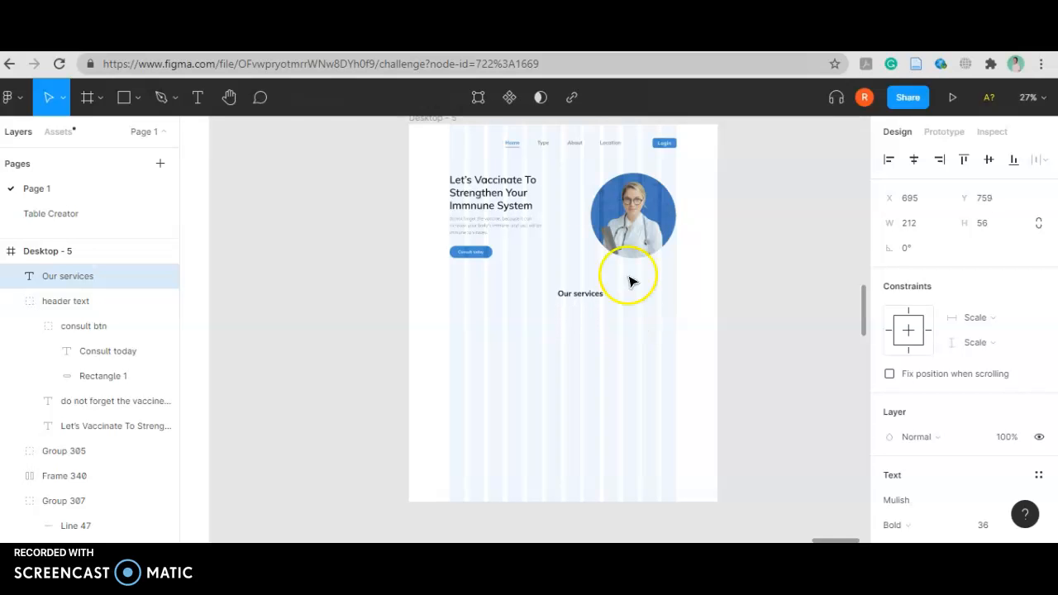
Replace the "Our services" heading text with "Type Of Vaccine In Indonesia"
scroll(644, 289, down, 2)
scroll(628, 291, up, 5)
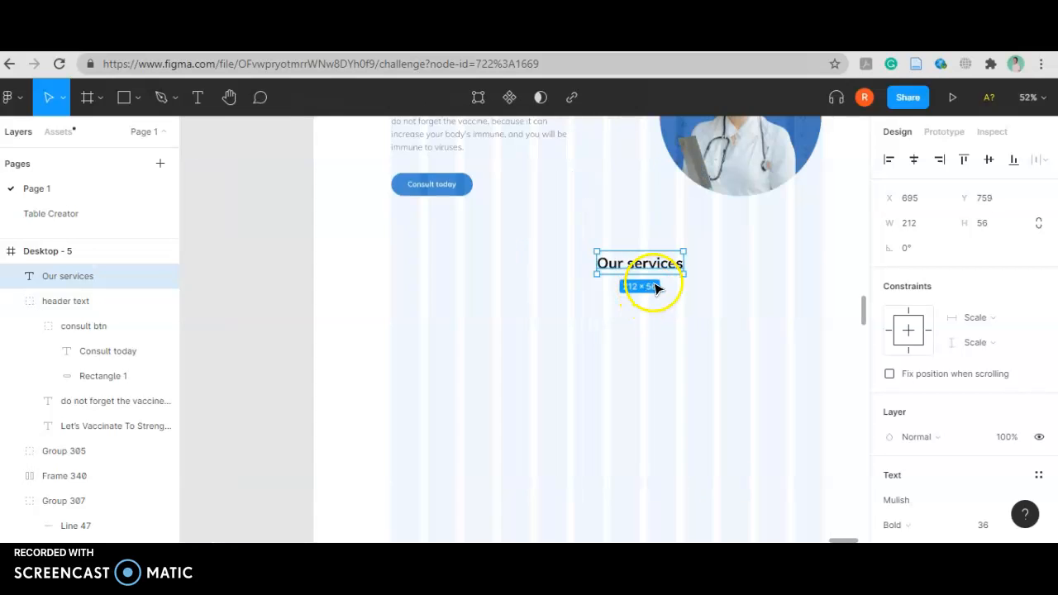
scroll(653, 287, up, 1)
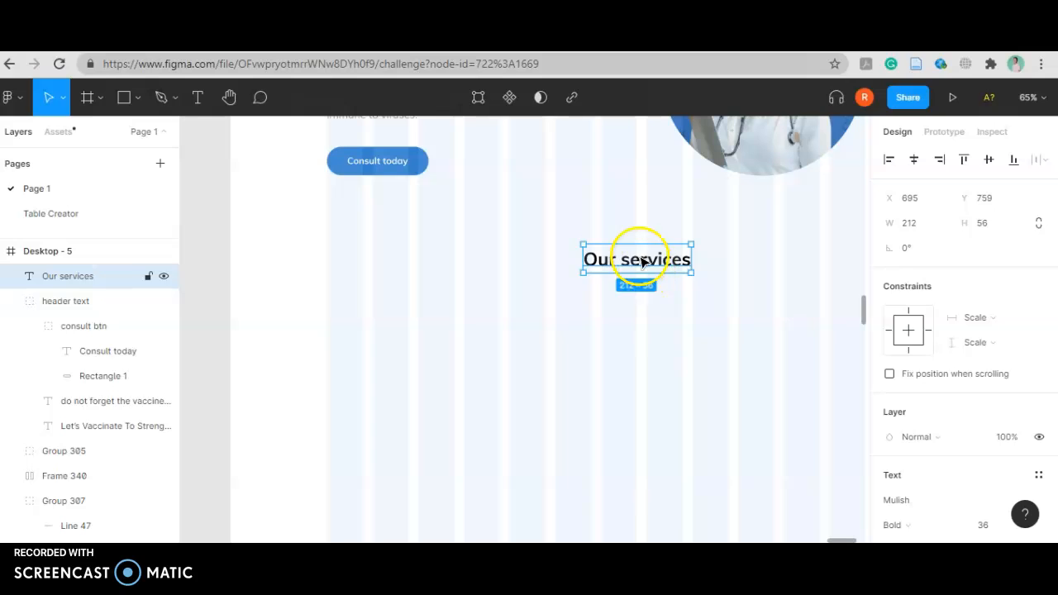
double_click(640, 256)
text(Type Vaccine In Indonesia)
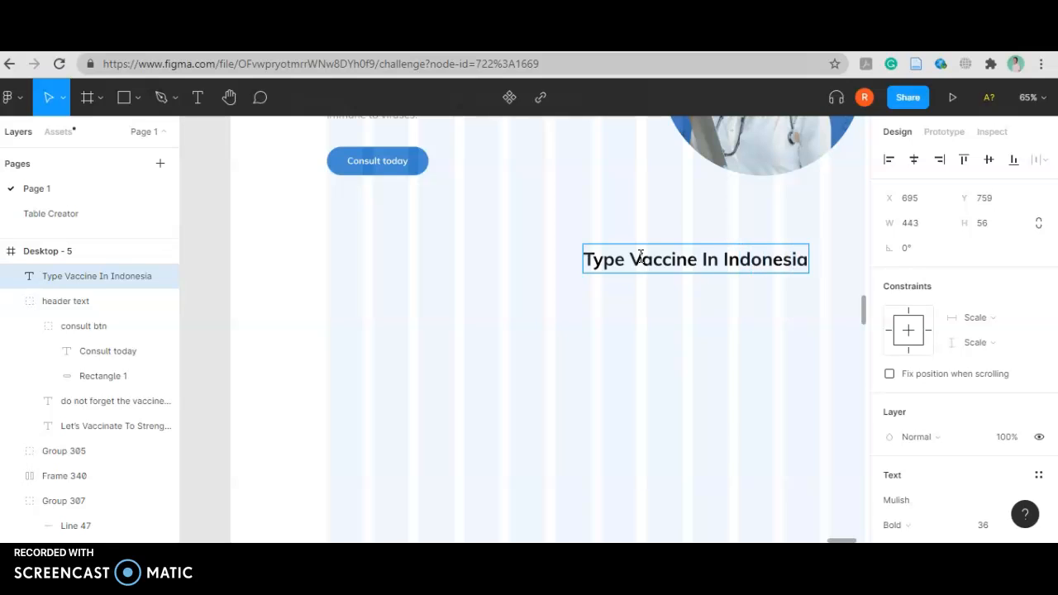
text(Of)
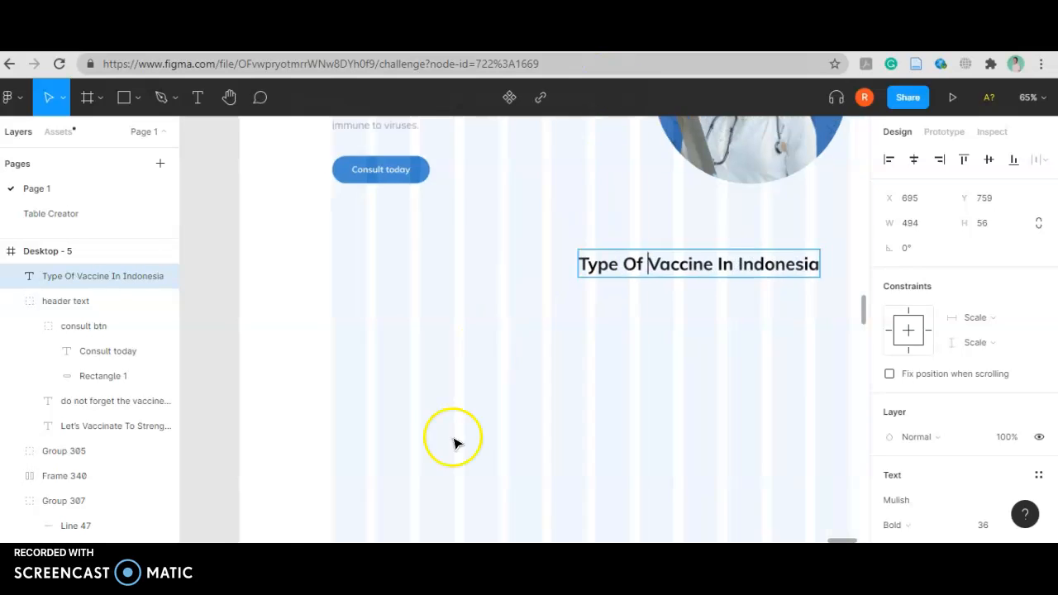
Finish editing the "Type Of Vaccine In Indonesia" heading and center it horizontally in Desktop - 5
key(Escape)
scroll(456, 438, down, 3)
click(914, 162)
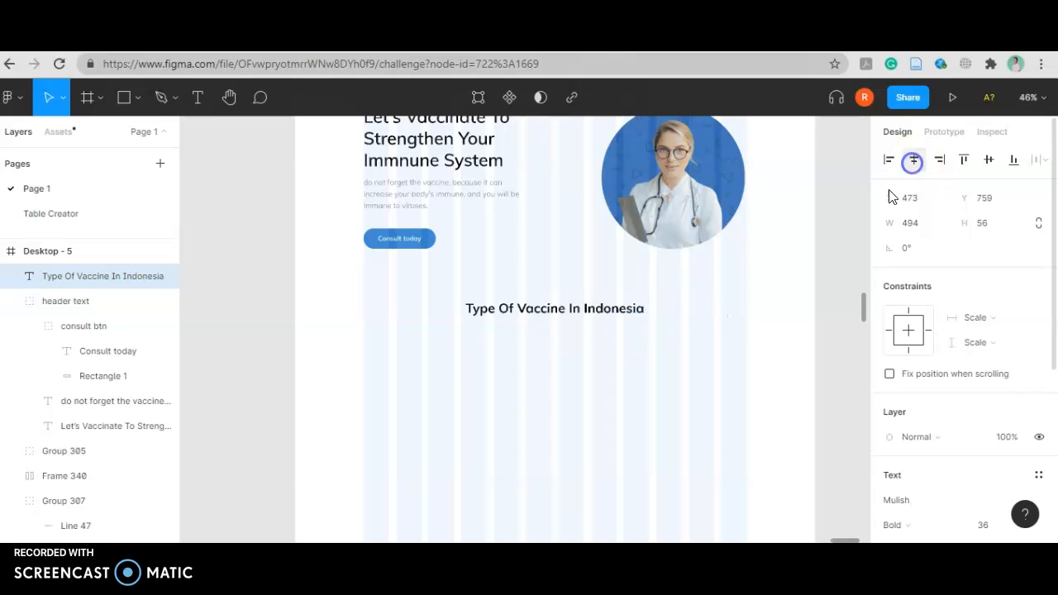
Move the vaccine heading up near the doctor image and nudge it back down to Y 720
drag(609, 306, 604, 258)
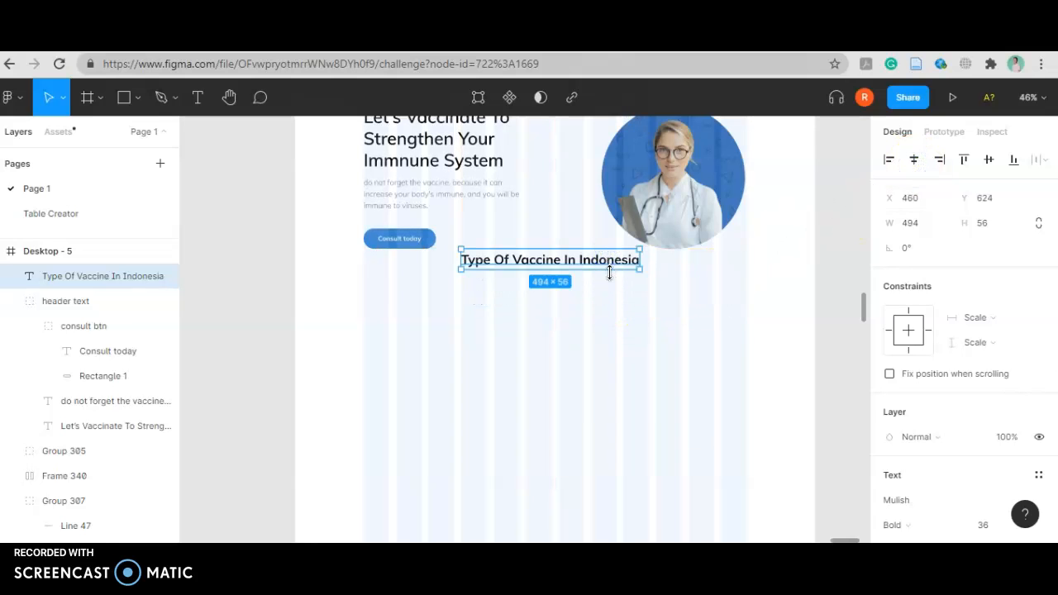
key(shift+Down)
key(shift+Down)
key(shift+Down)
key(shift+Down)
key(shift+Down)
key(shift+Down)
key(shift+Down)
key(shift+Down)
key(shift+Down)
key(shift+Down)
key(shift+Down)
key(shift+Down)
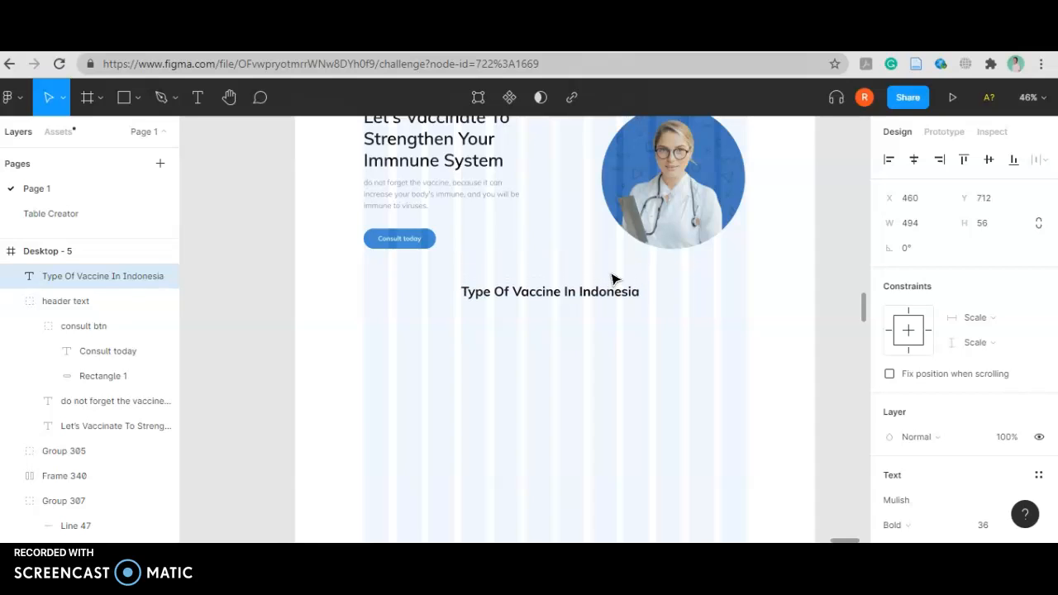
Recenter the vaccine heading horizontally in the frame and deselect it
scroll(612, 283, down, 5)
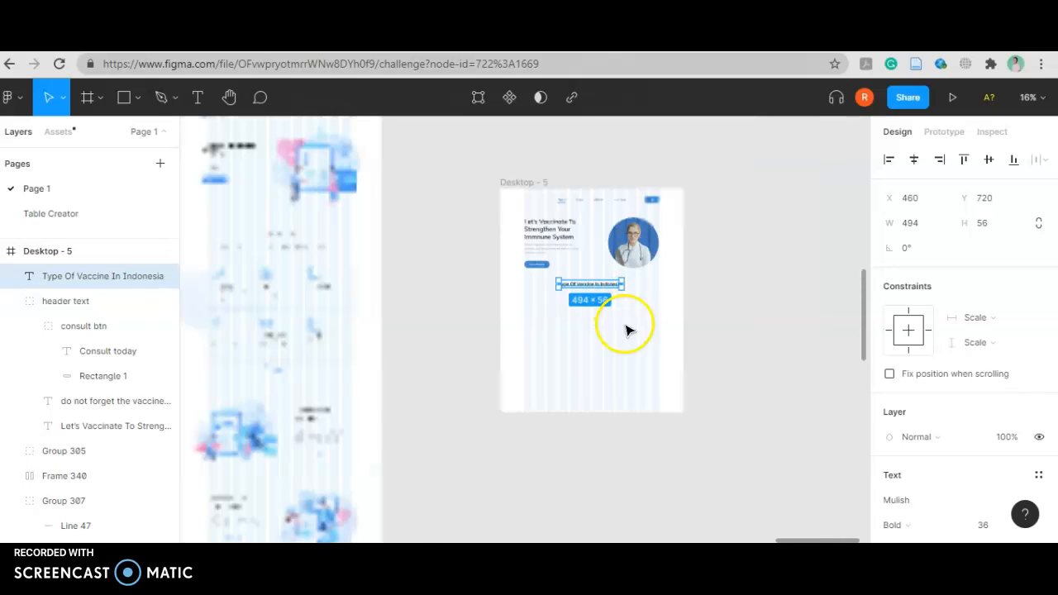
click(864, 177)
click(604, 289)
click(908, 159)
click(783, 306)
Move the Desktop - 5 frame directly beside the Landing Page frame with their top edges level
scroll(779, 303, down, 3)
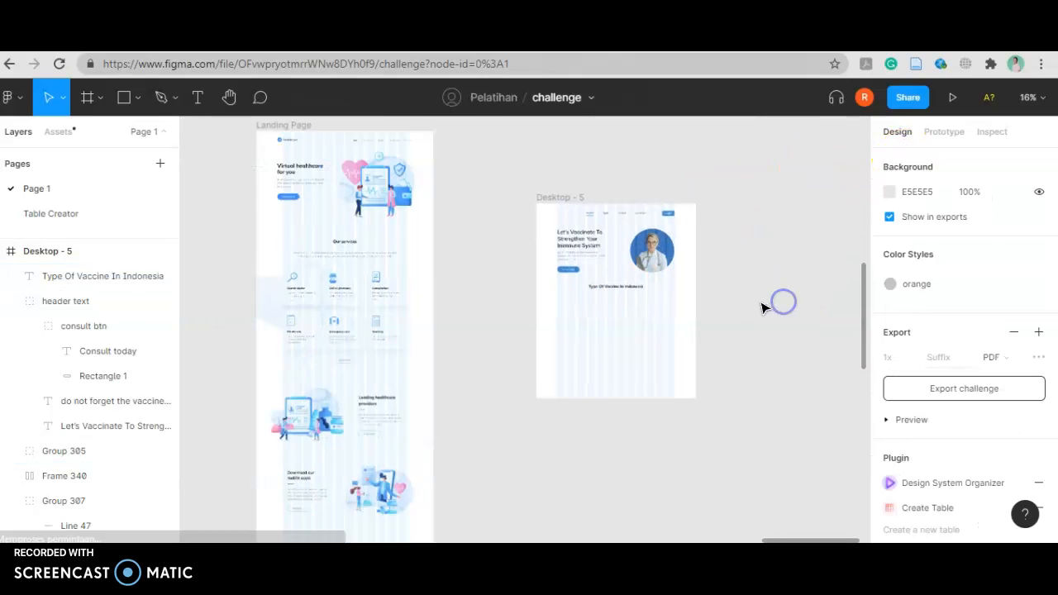
click(600, 205)
drag(598, 212, 507, 144)
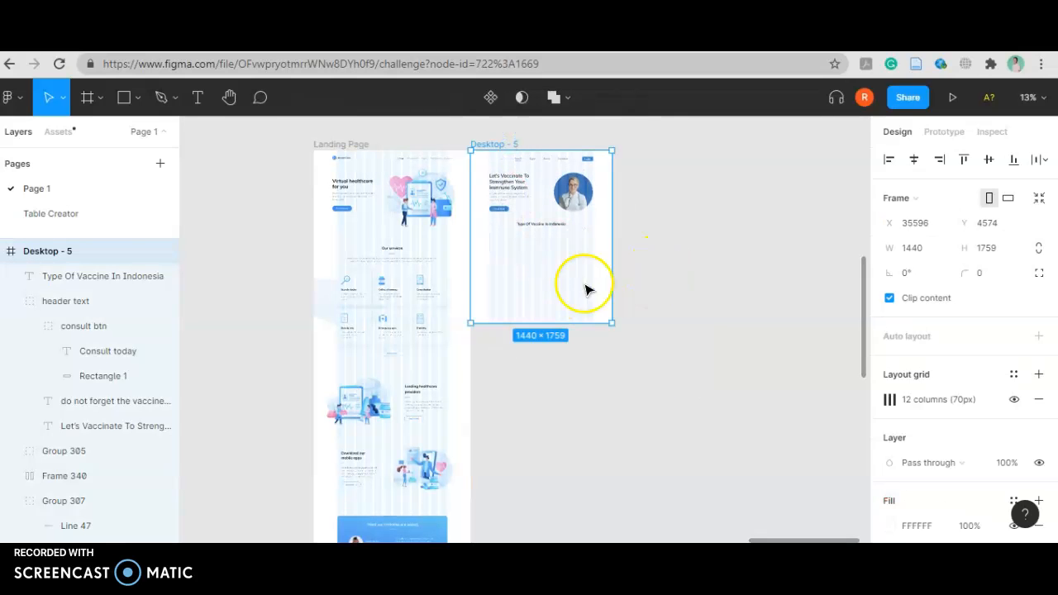
click(655, 281)
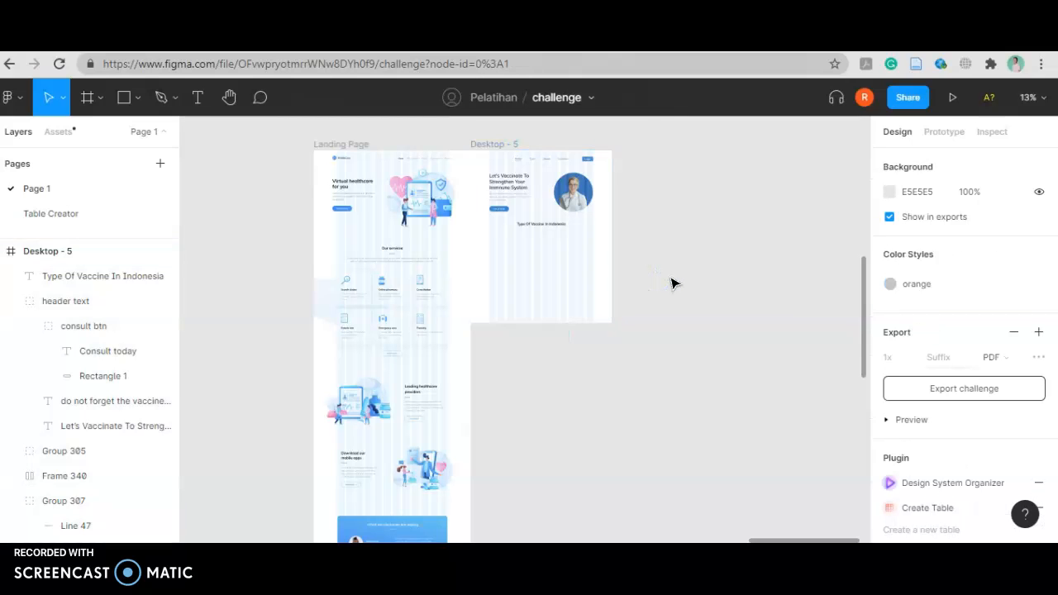
Set the Y position of the vaccine heading to 960, level with "Our services" in the Landing Page frame
click(533, 224)
click(388, 252)
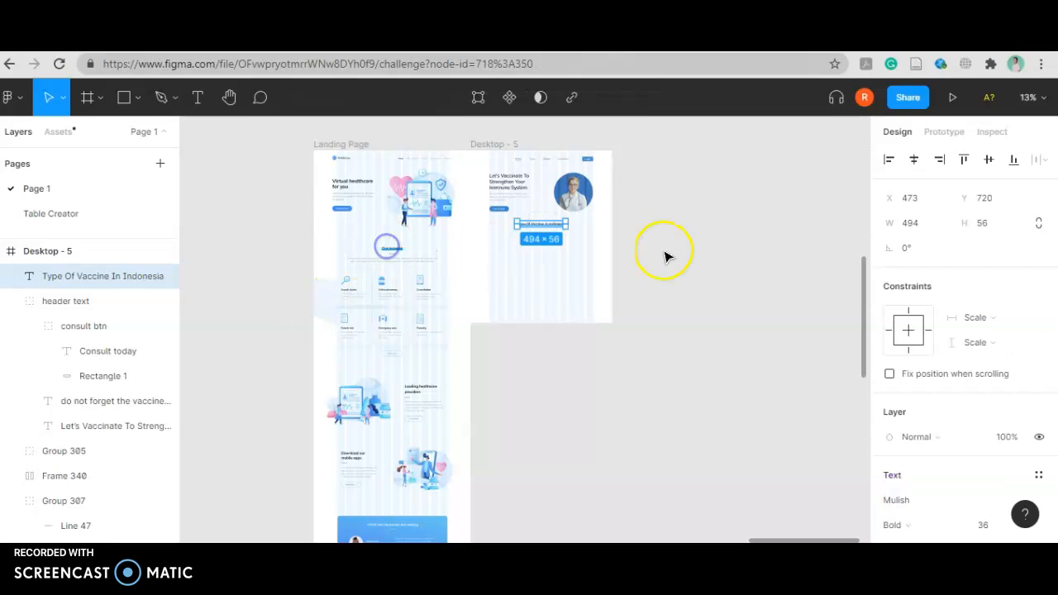
click(549, 224)
click(997, 206)
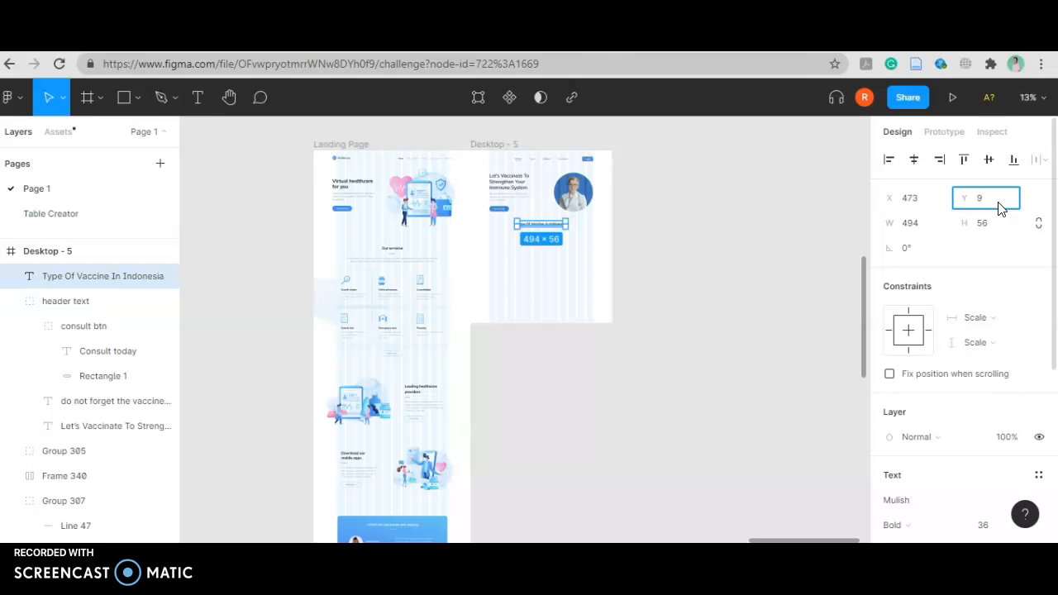
text(960)
key(Return)
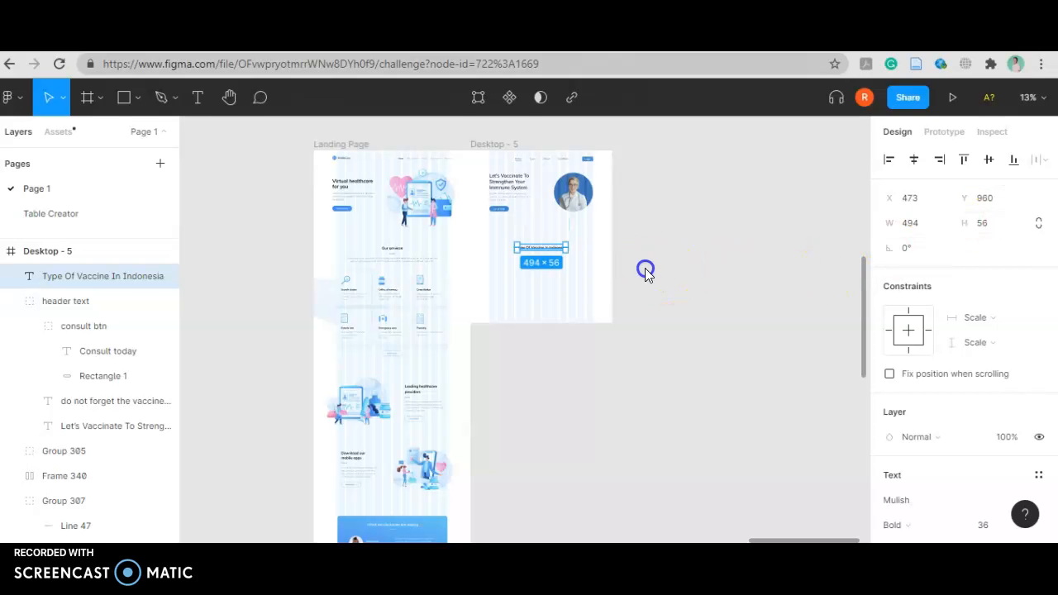
click(645, 273)
Enlarge the round doctor image proportionally to about 525 × 525 from its lower-left corner and deselect it
scroll(541, 281, up, 3)
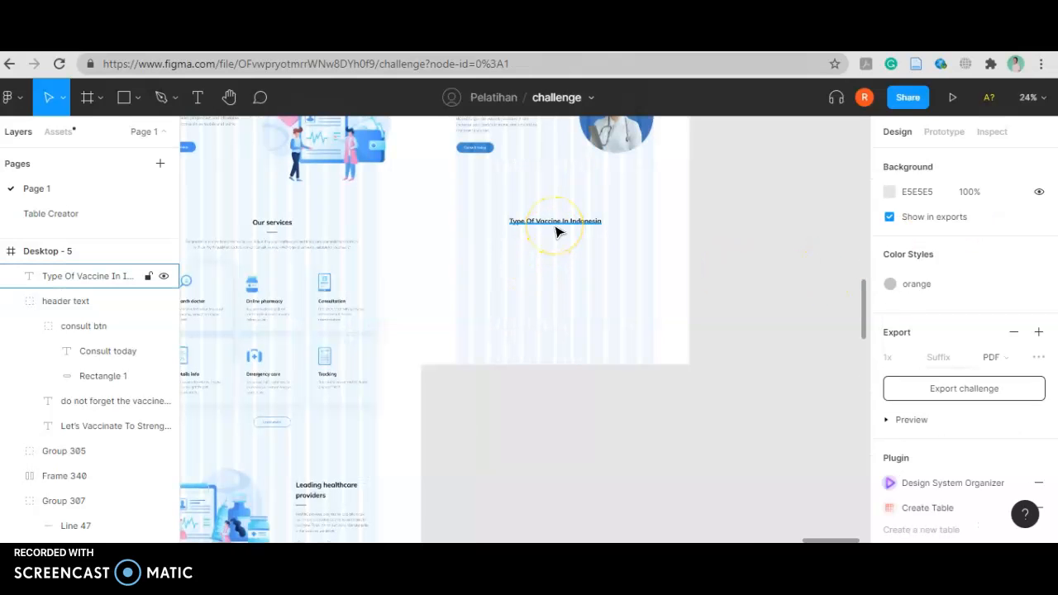
click(615, 132)
drag(580, 153, 570, 176)
scroll(655, 161, down, 5)
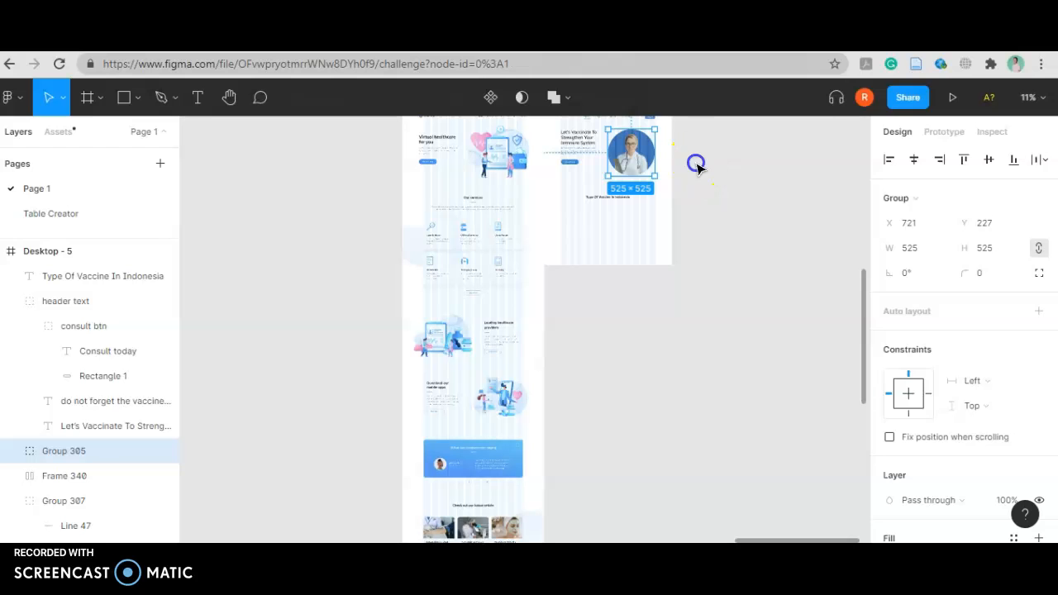
click(696, 166)
scroll(642, 171, up, 5)
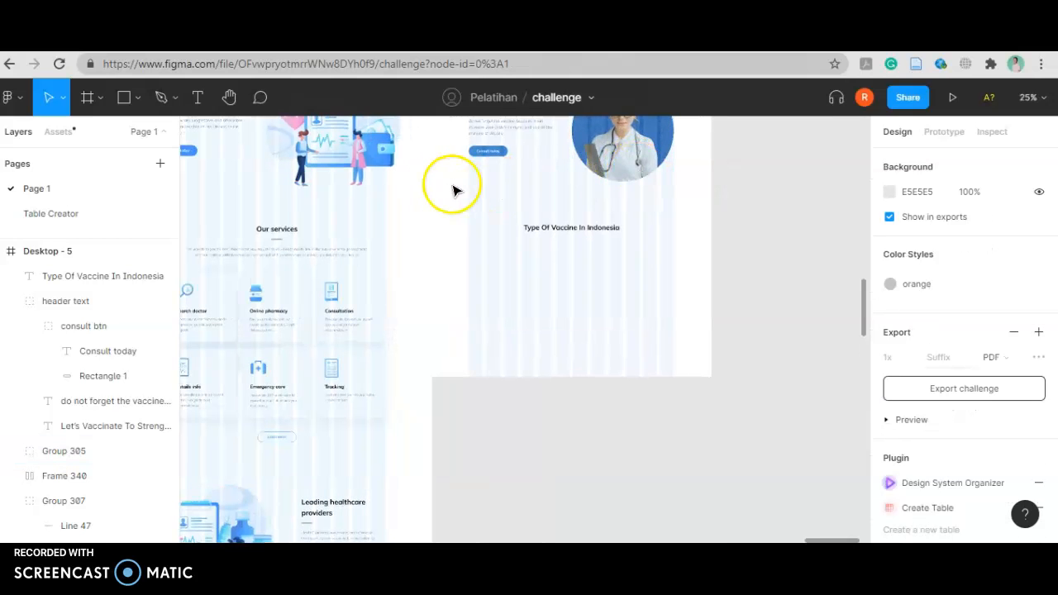
scroll(453, 191, down, 5)
scroll(619, 223, up, 1)
click(612, 180)
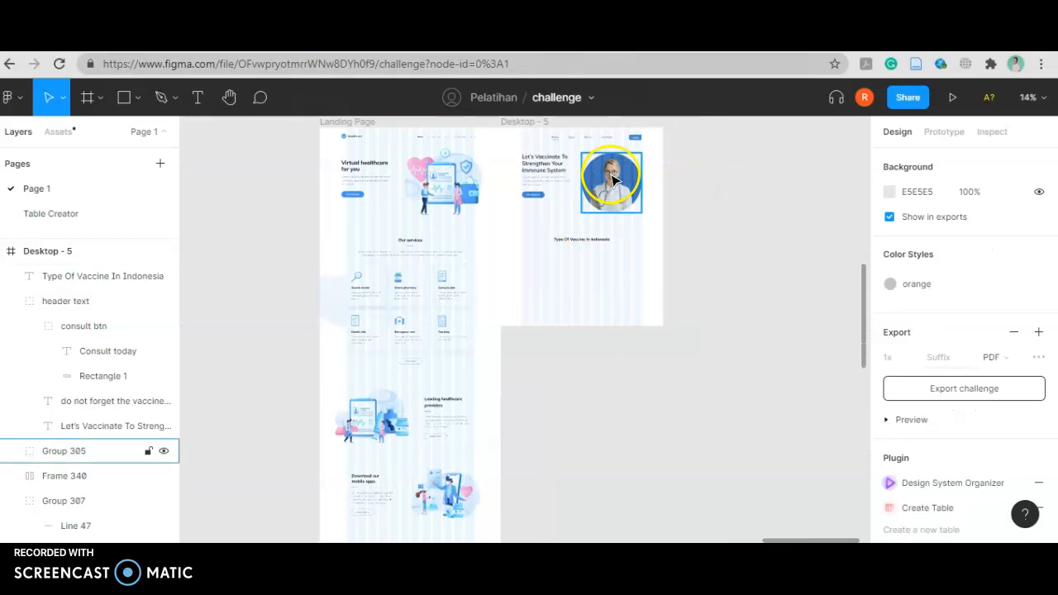
shift+click(538, 173)
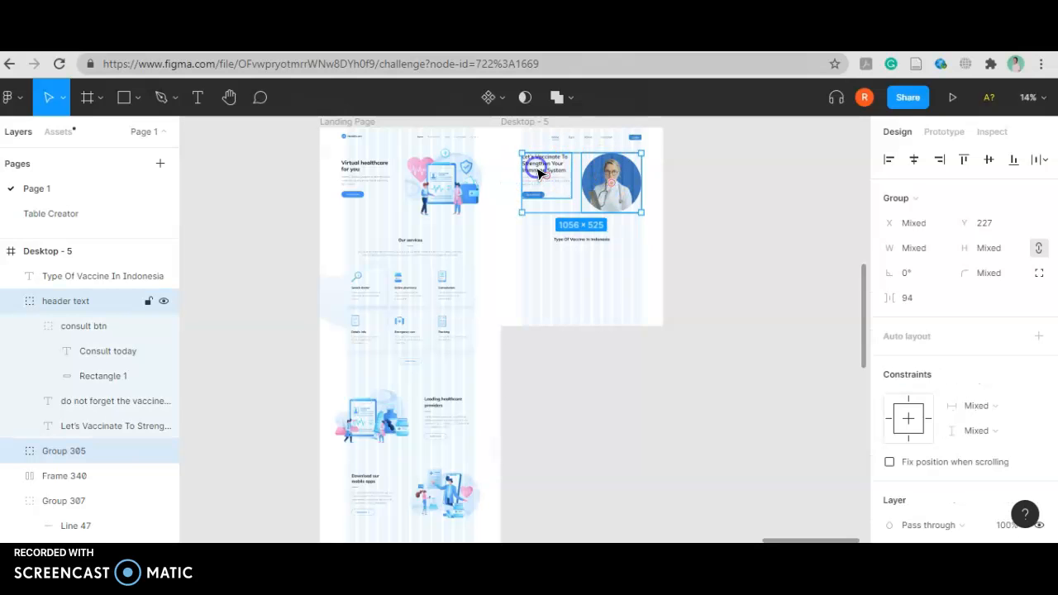
click(768, 199)
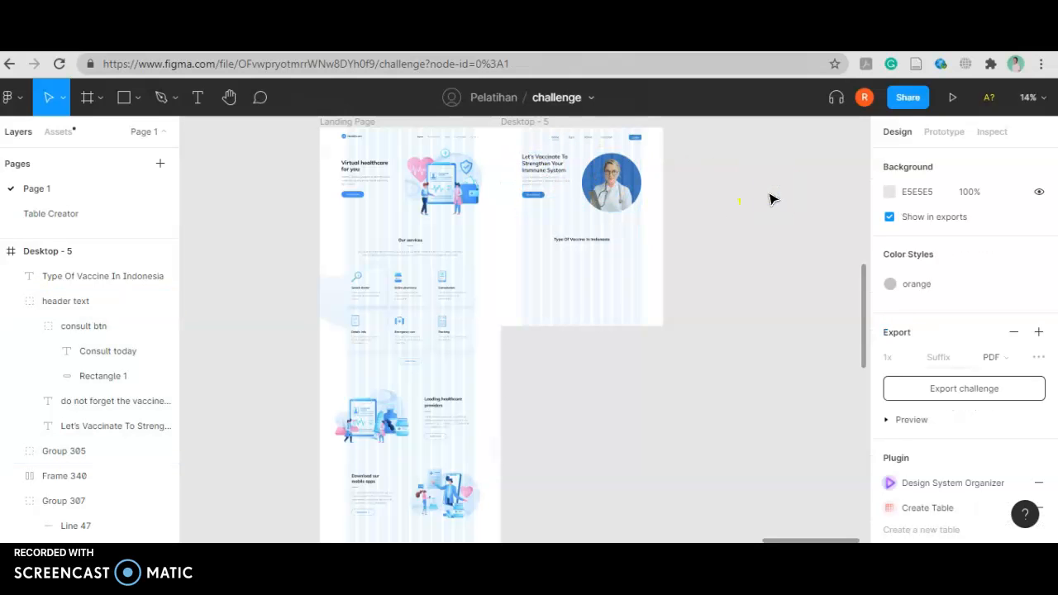
Set the Y position of the "Type Of Vaccine In Indonesia" heading to 900
scroll(769, 198, down, 3)
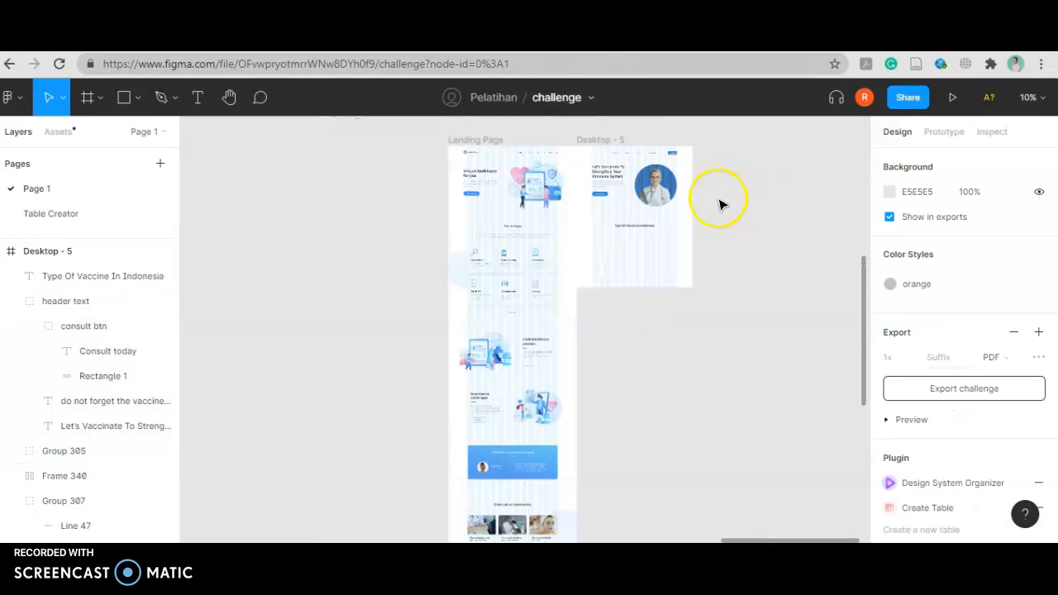
click(644, 225)
click(992, 198)
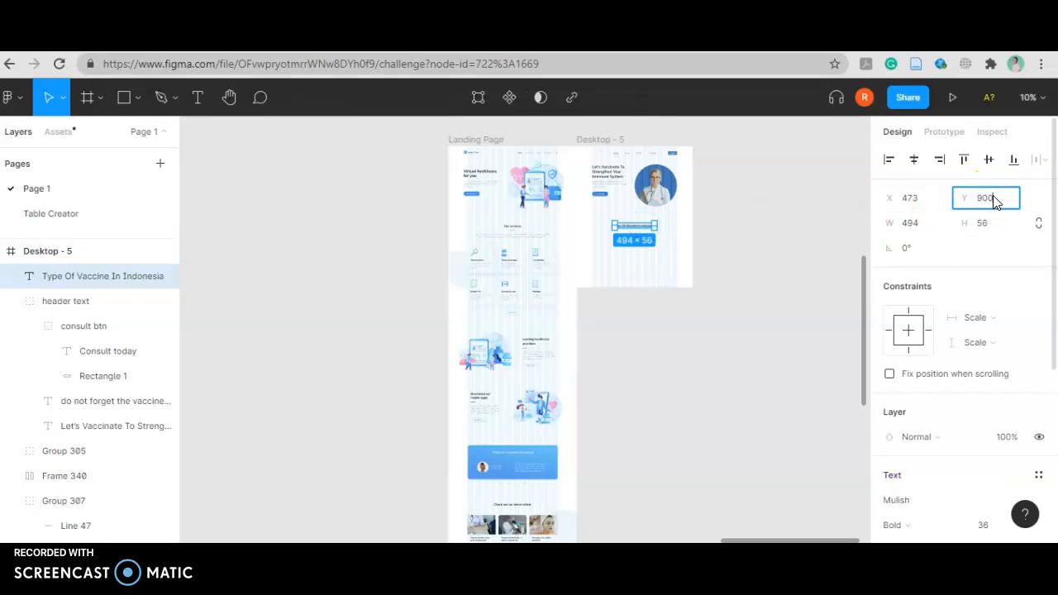
click(763, 231)
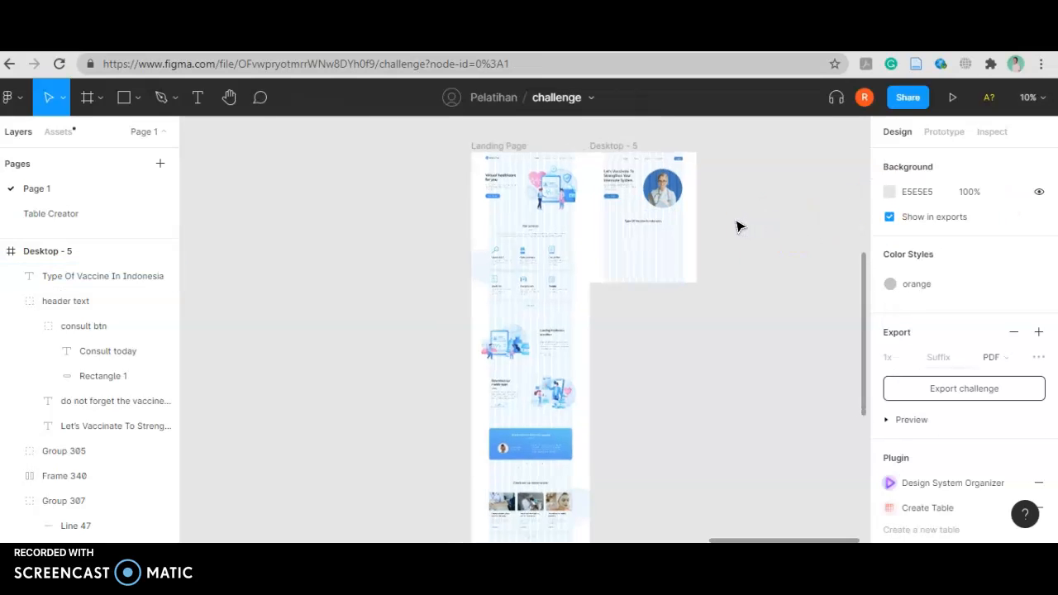
Move the Landing Page frame away horizontally to leave a wide gap beside Desktop - 5
drag(474, 142, 413, 142)
click(623, 141)
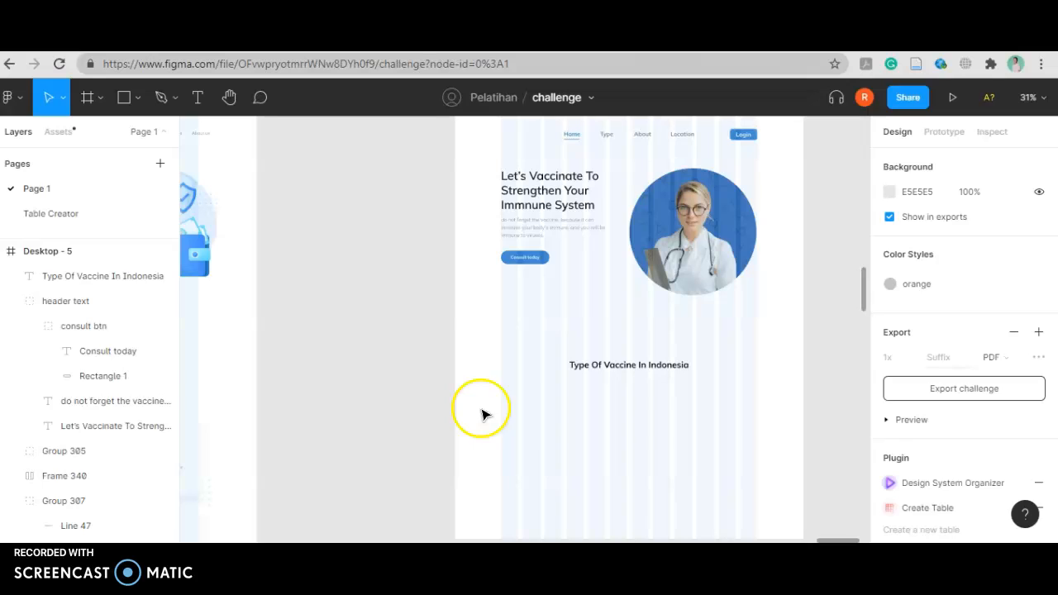
Align the header text group and the doctor image on their vertical centers
click(548, 190)
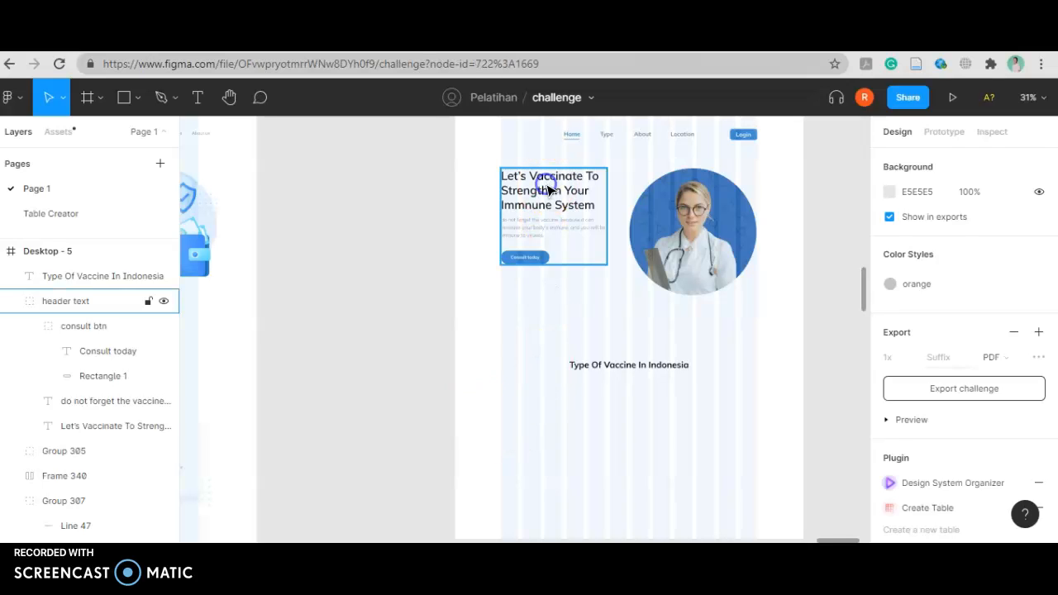
shift+click(656, 224)
click(990, 160)
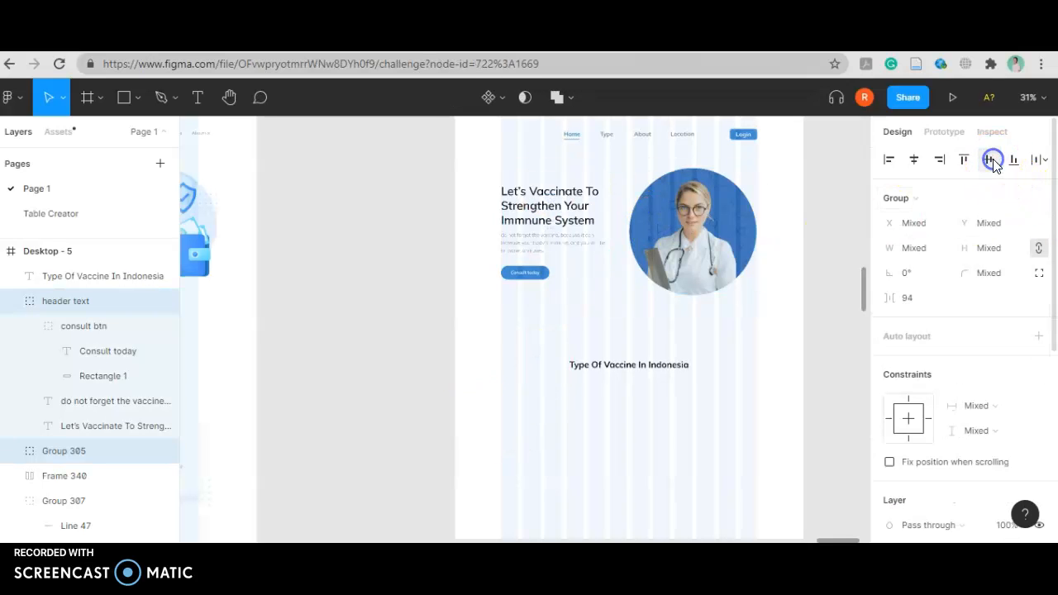
click(810, 229)
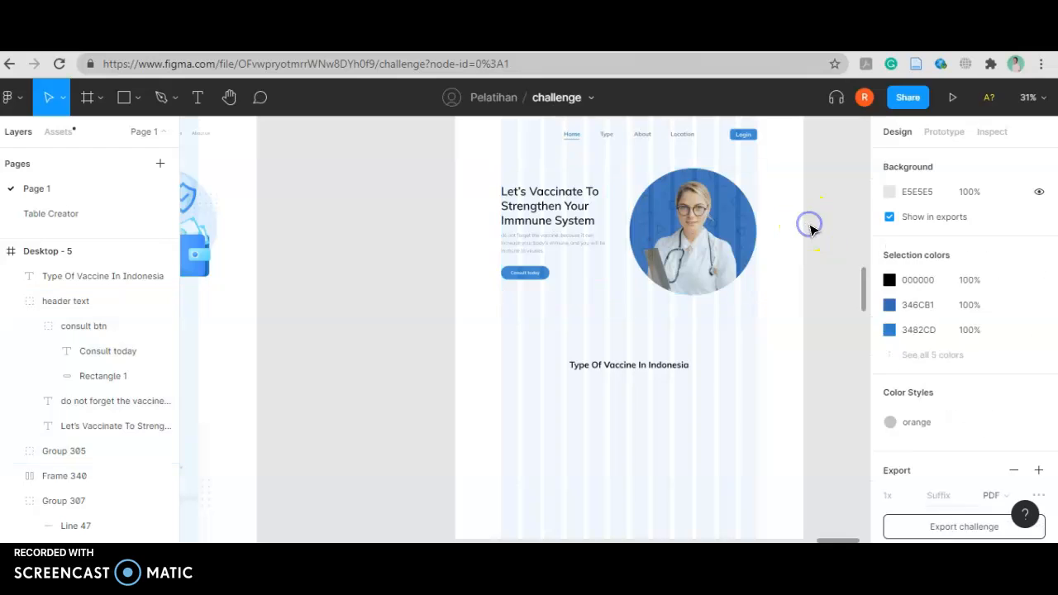
Move the header text group and doctor image together slightly down, farther from the navigation
click(692, 231)
shift+click(552, 220)
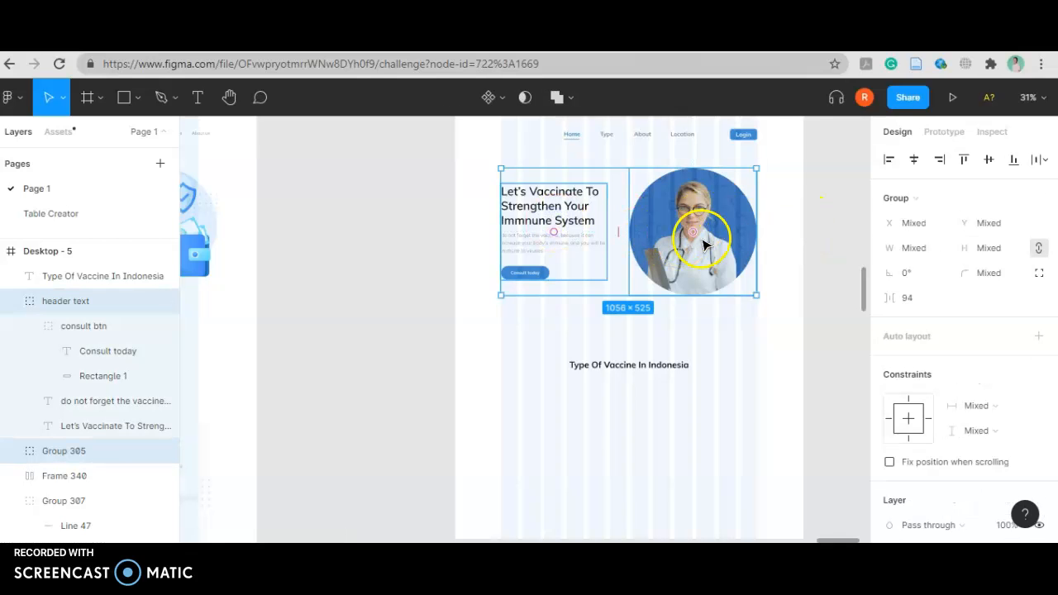
drag(702, 242, 708, 262)
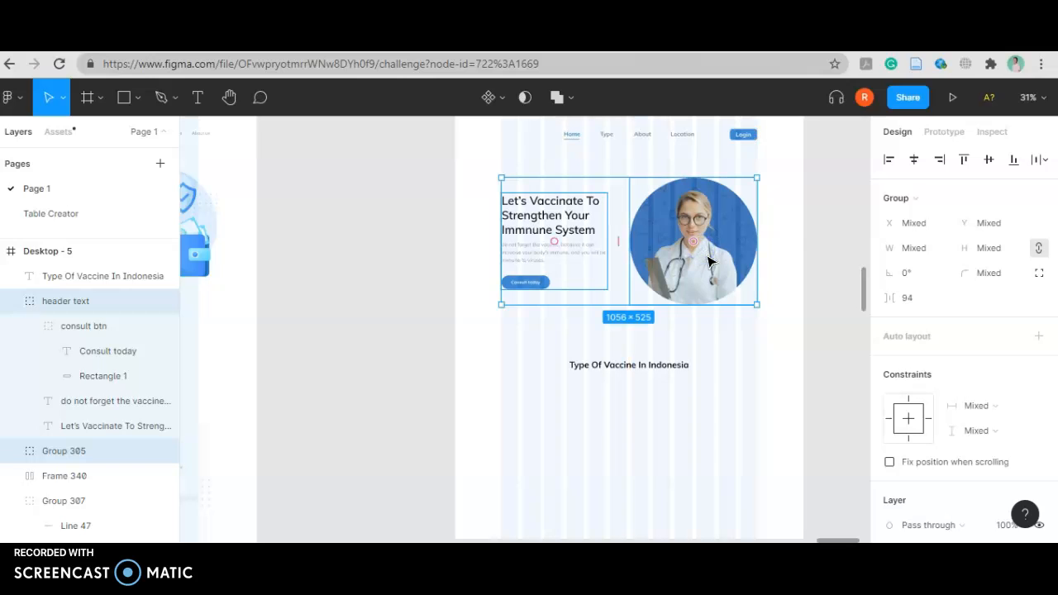
click(784, 256)
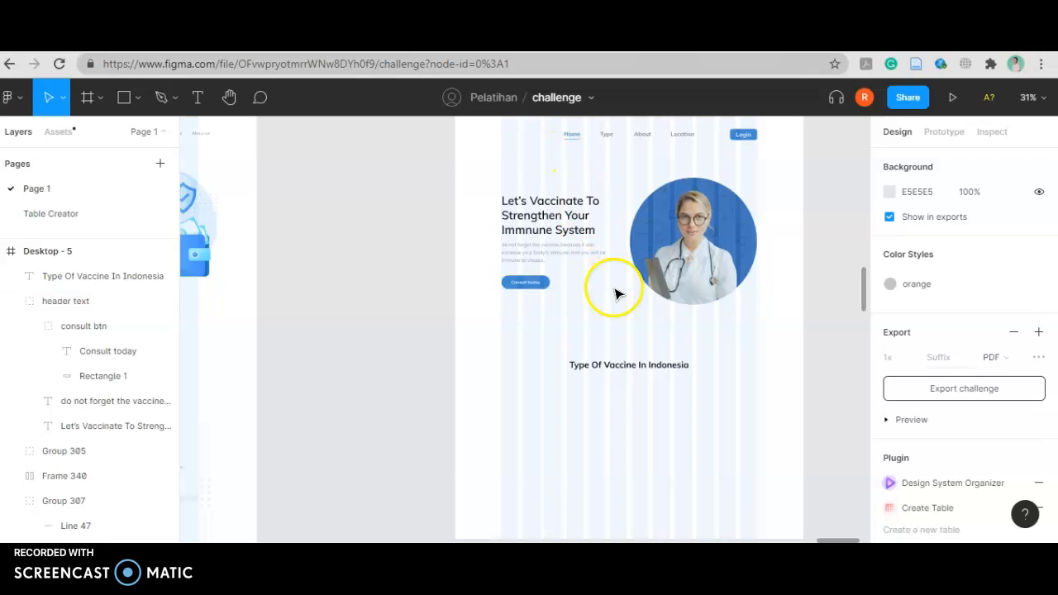
scroll(666, 371, down, 3)
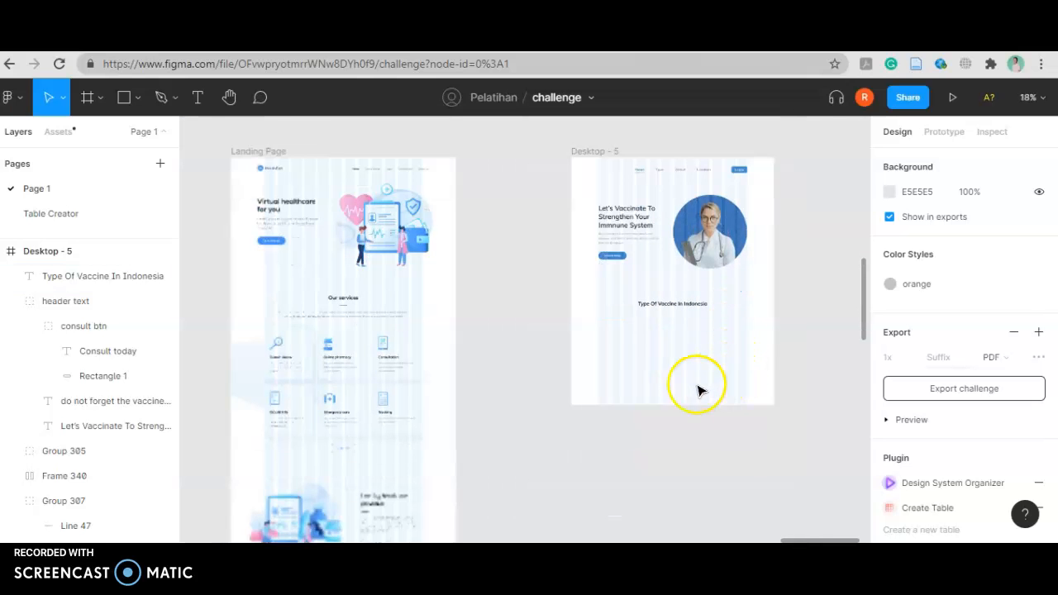
scroll(701, 389, up, 3)
scroll(720, 383, down, 3)
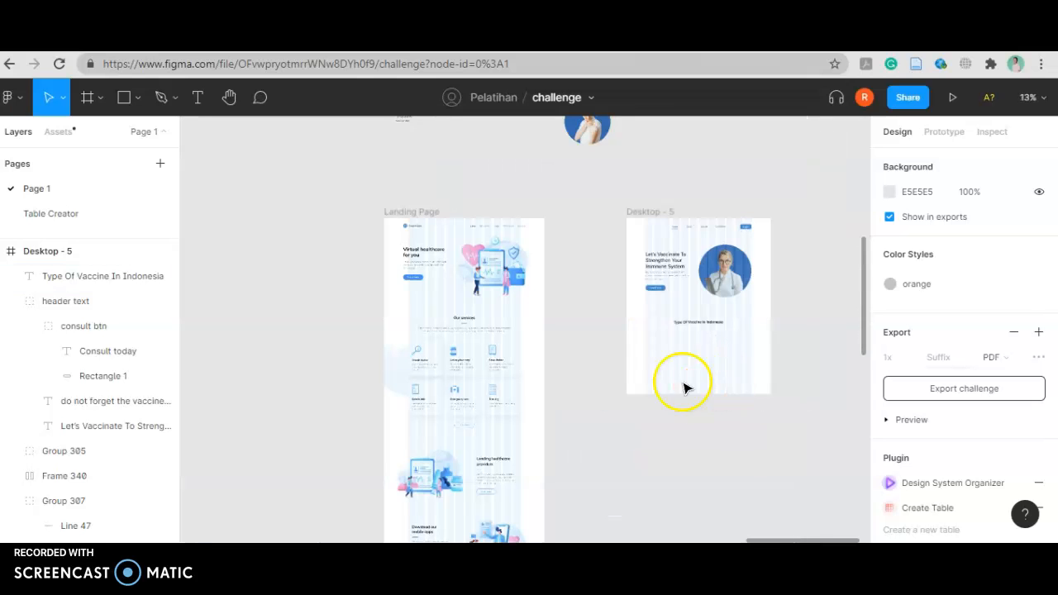
scroll(671, 386, up, 1)
scroll(661, 385, up, 1)
scroll(694, 346, up, 1)
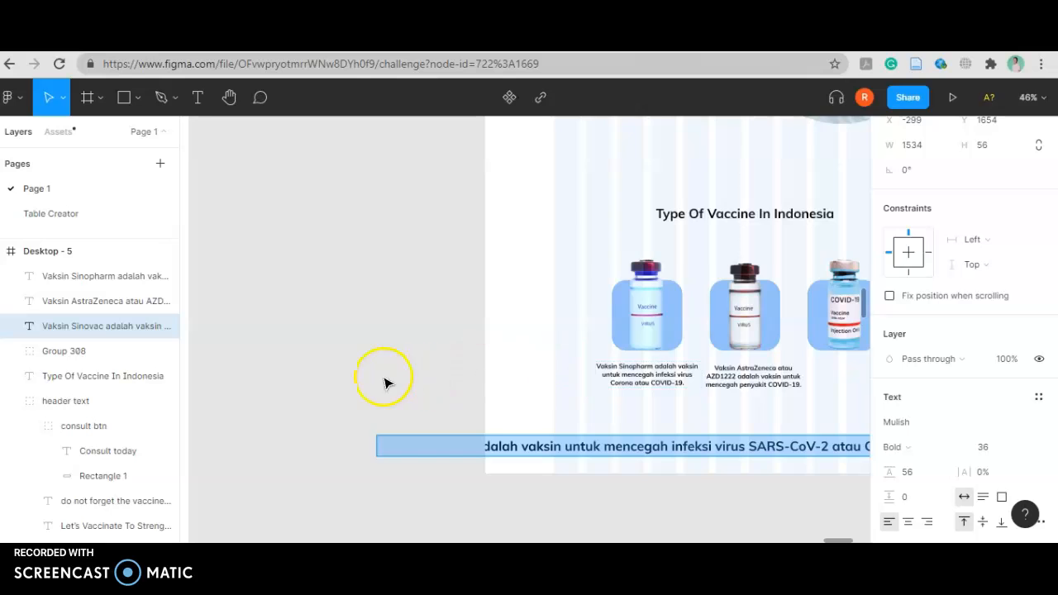
Set the font size of the Vaksin Sinovac description to 18
scroll(384, 382, down, 3)
scroll(732, 272, down, 3)
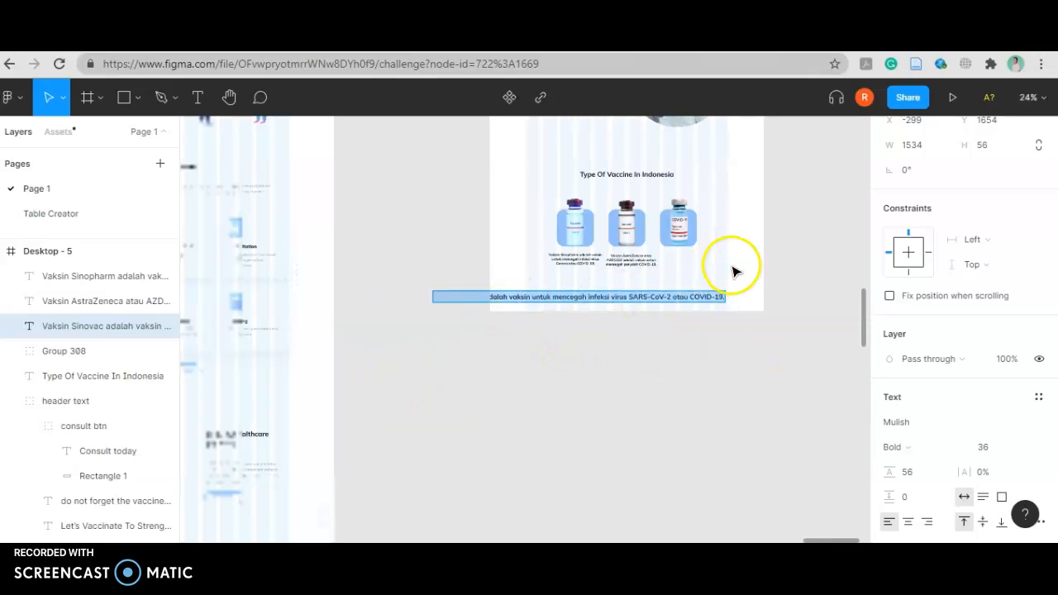
scroll(609, 267, up, 5)
click(1008, 450)
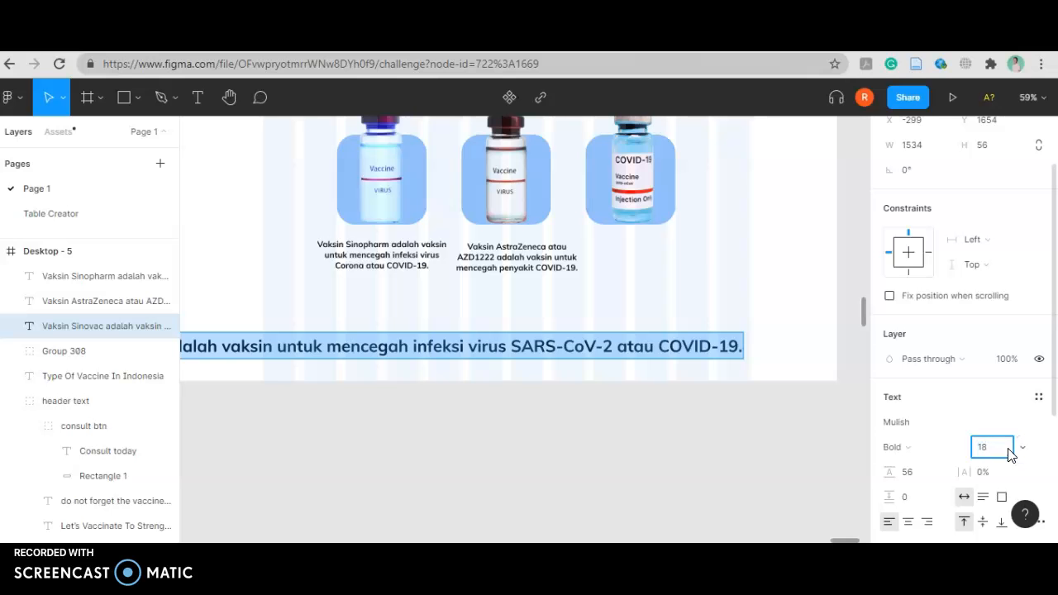
text(18)
key(Return)
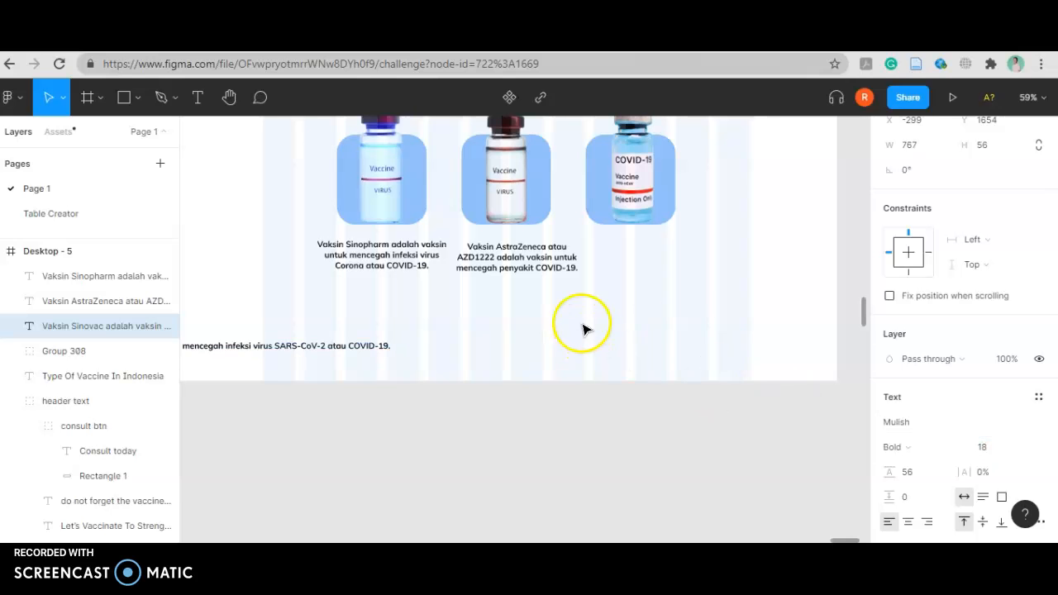
Finish editing the Vaksin Sinovac description and set its text box width to 300
scroll(585, 325, down, 5)
scroll(685, 338, up, 3)
scroll(497, 344, up, 3)
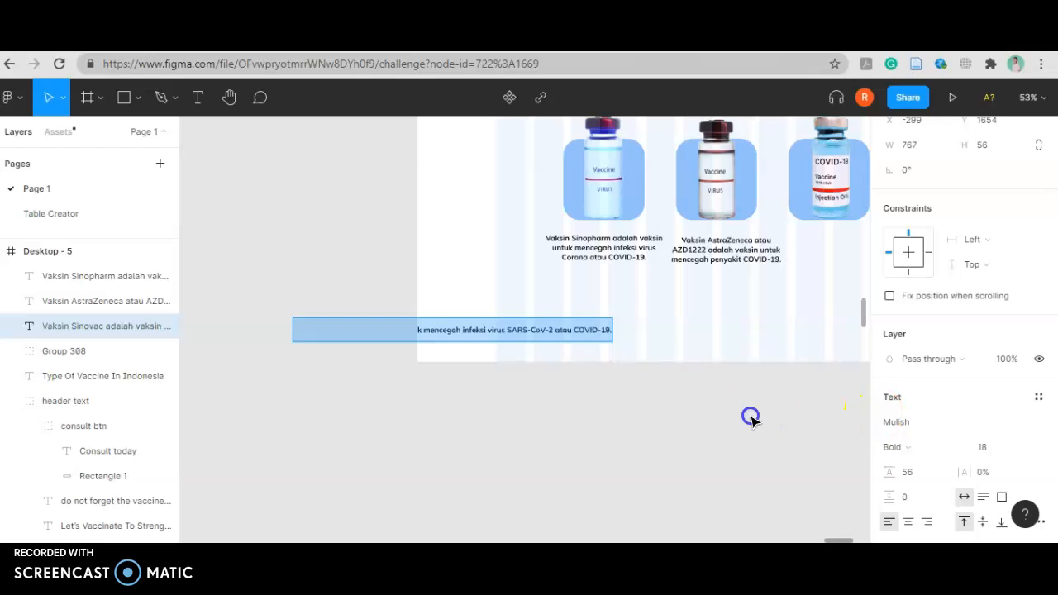
key(Escape)
scroll(946, 244, up, 2)
click(911, 225)
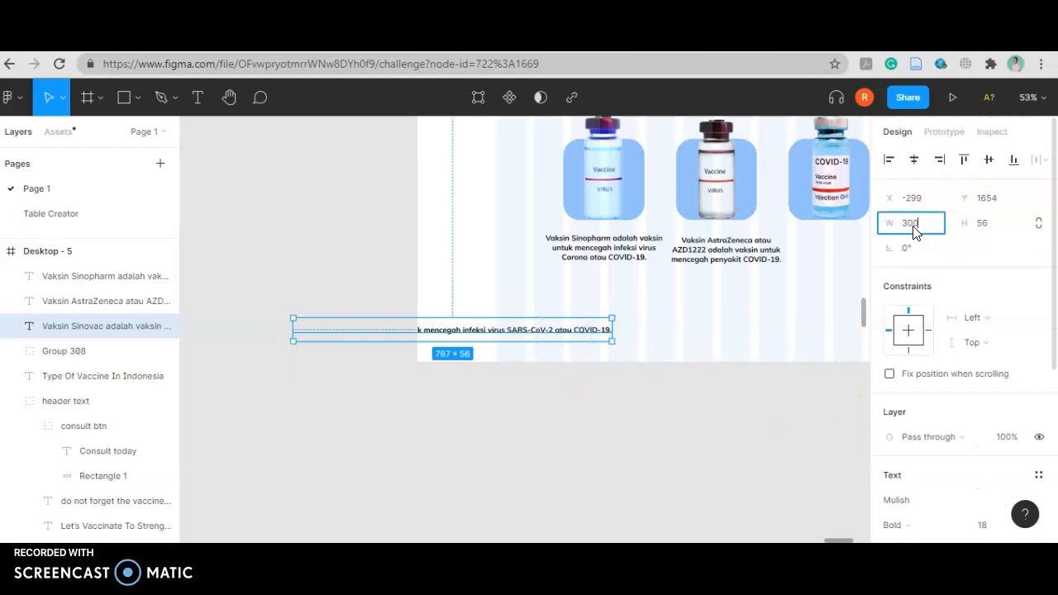
text(300)
key(Return)
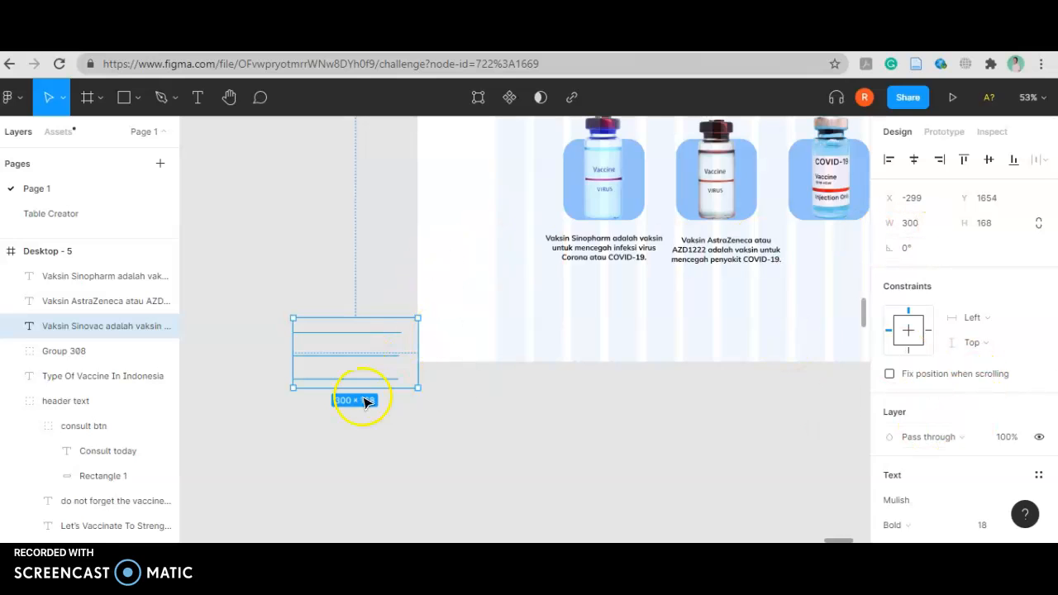
Move the Vaksin Sinovac description into the frame below the other descriptions and set its line height to Auto
drag(376, 347, 695, 299)
scroll(897, 467, down, 3)
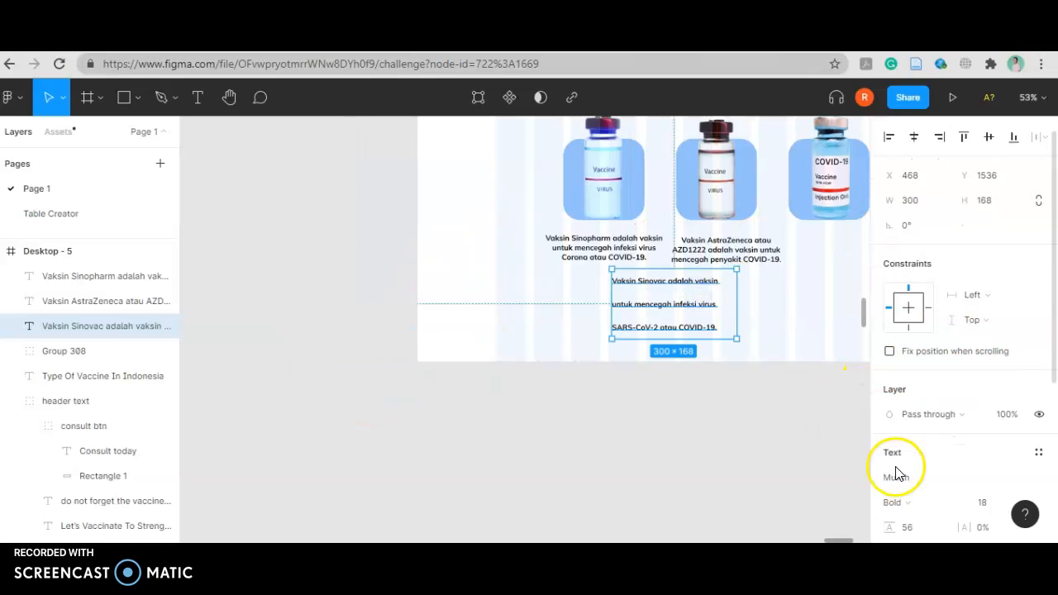
click(917, 395)
text(0)
key(Return)
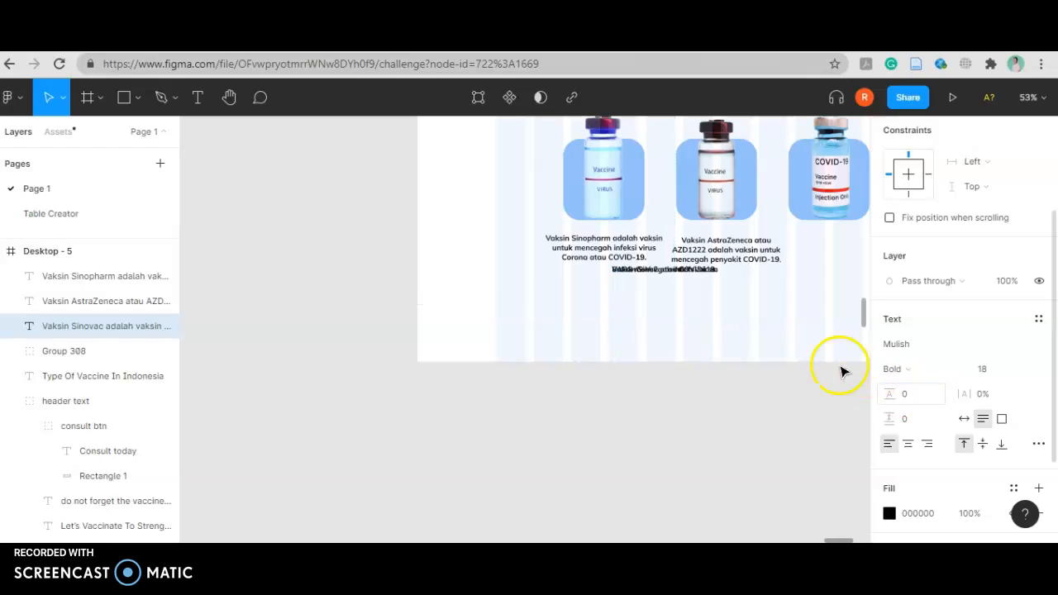
click(913, 395)
key(Return)
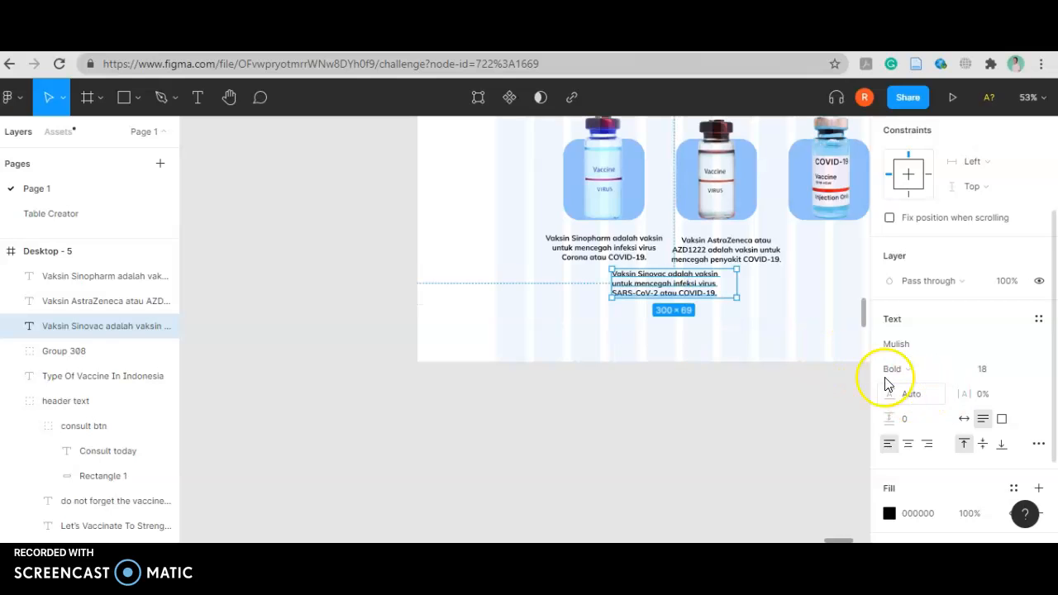
Center-align the Vaksin Sinovac description's text and place it under the COVID-19 vaccine bottle
click(907, 447)
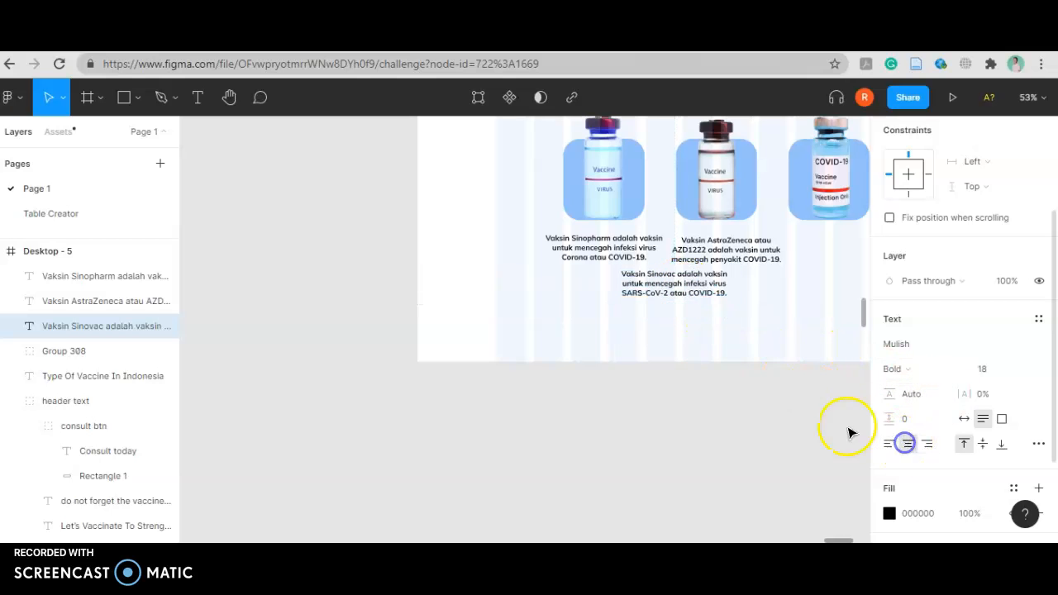
scroll(578, 333, down, 1)
drag(649, 289, 813, 257)
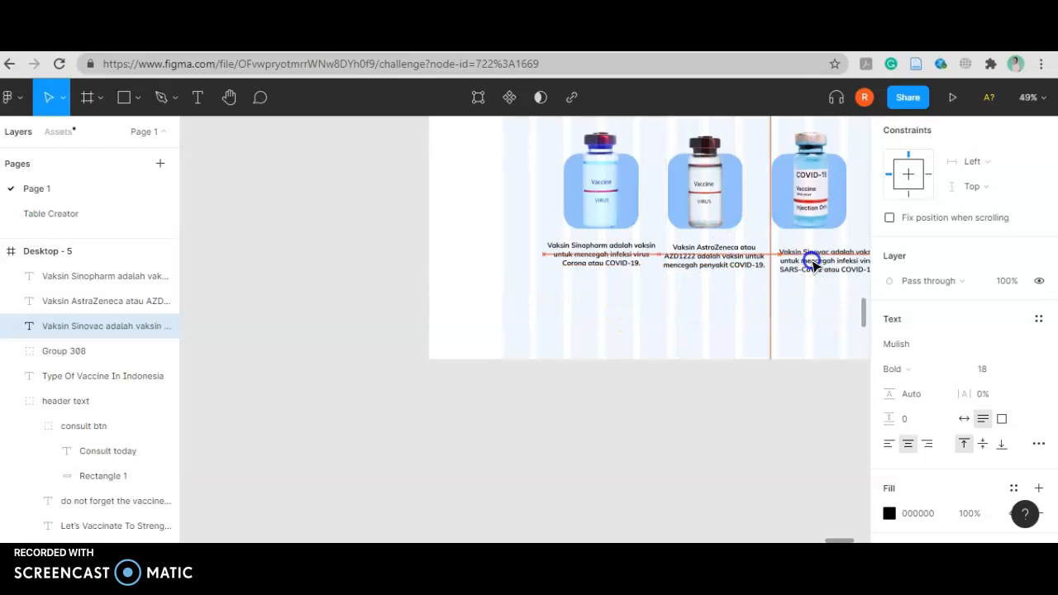
scroll(441, 347, down, 3)
scroll(636, 314, up, 3)
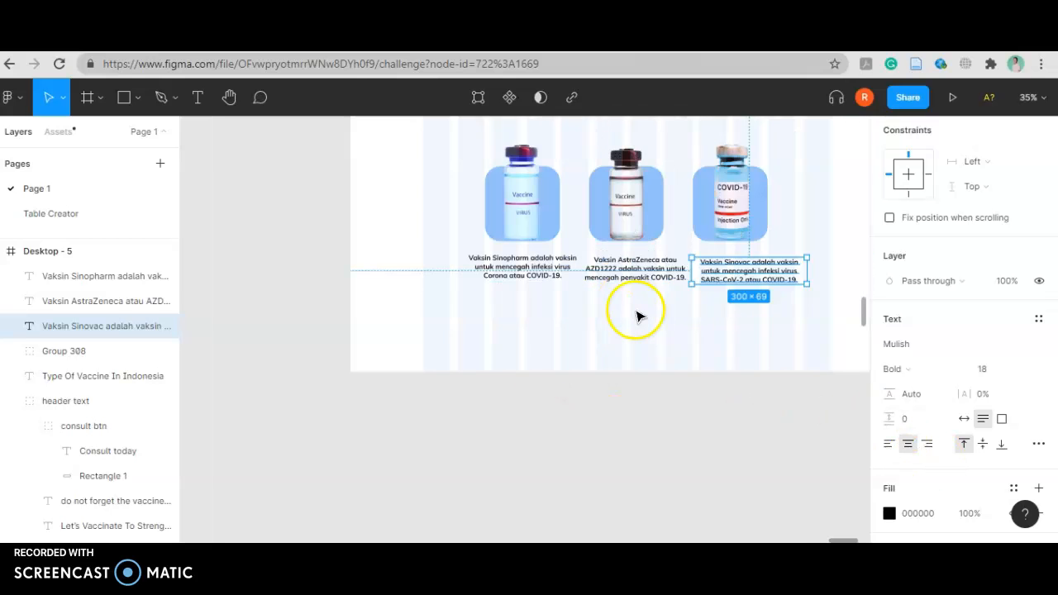
Set the font weight of all three vaccine descriptions to Light
click(510, 254)
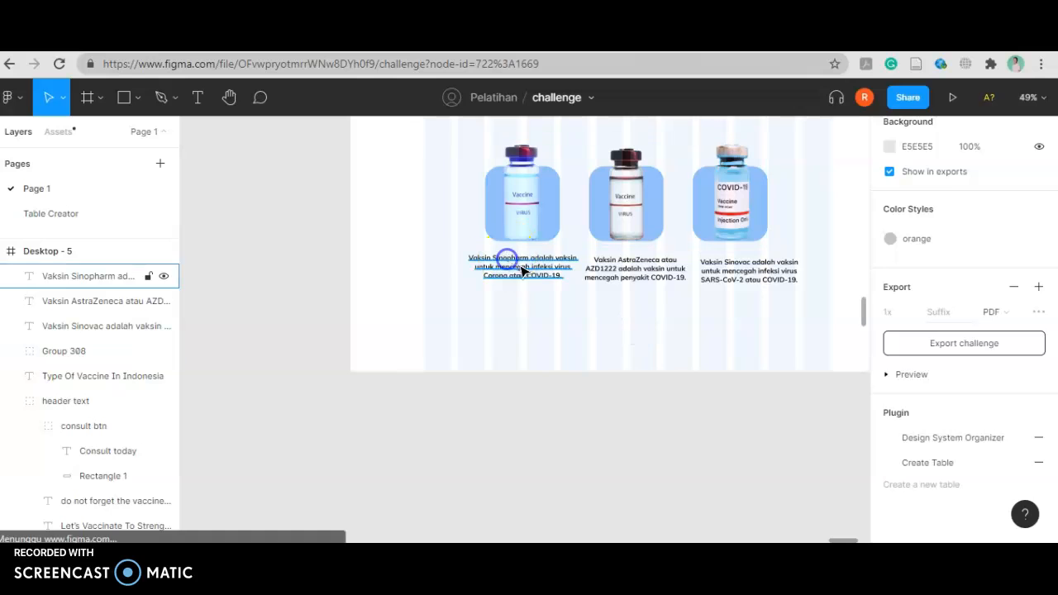
shift+click(656, 276)
shift+click(746, 276)
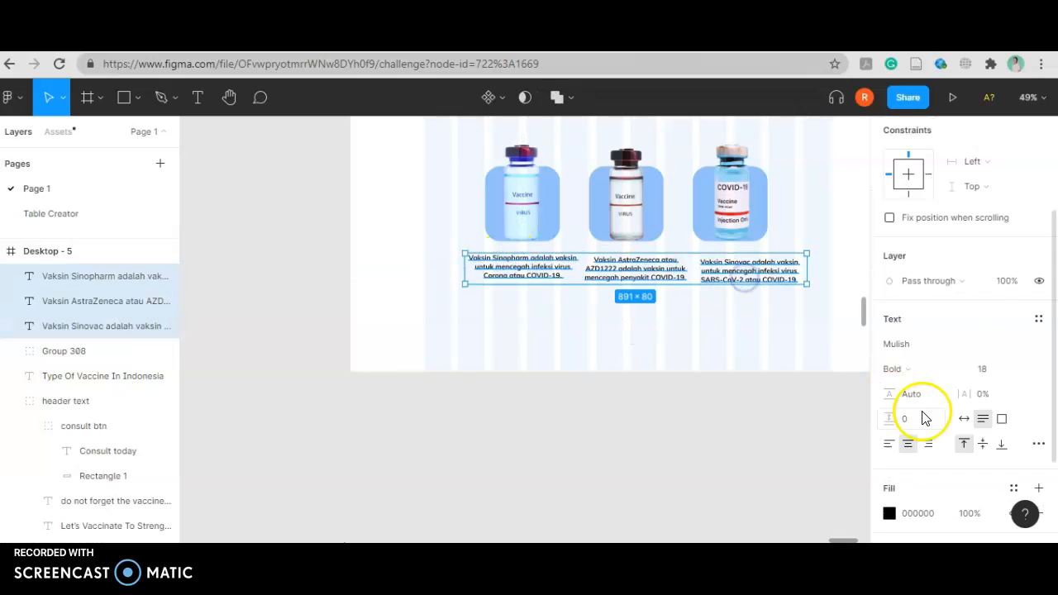
scroll(920, 418, down, 3)
click(908, 234)
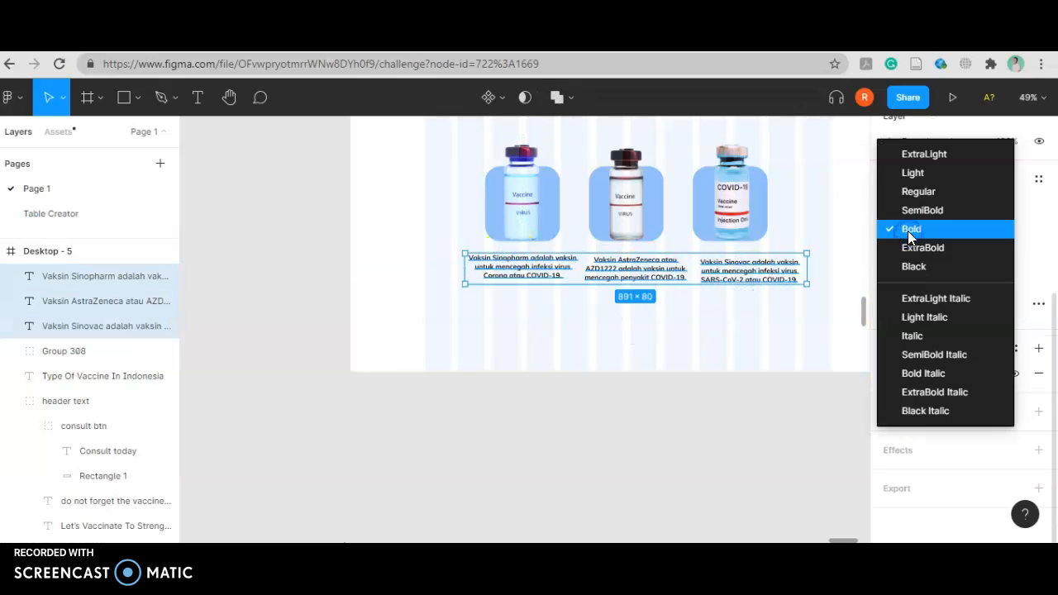
click(916, 174)
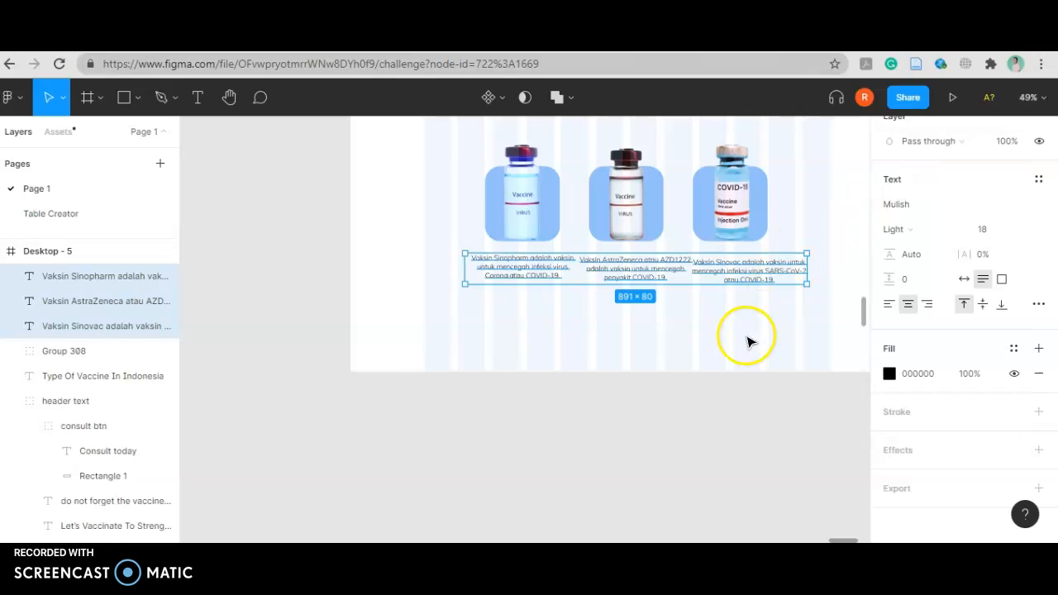
Try the gray fills C4C4C4 and 999999 on the three vaccine descriptions
click(888, 374)
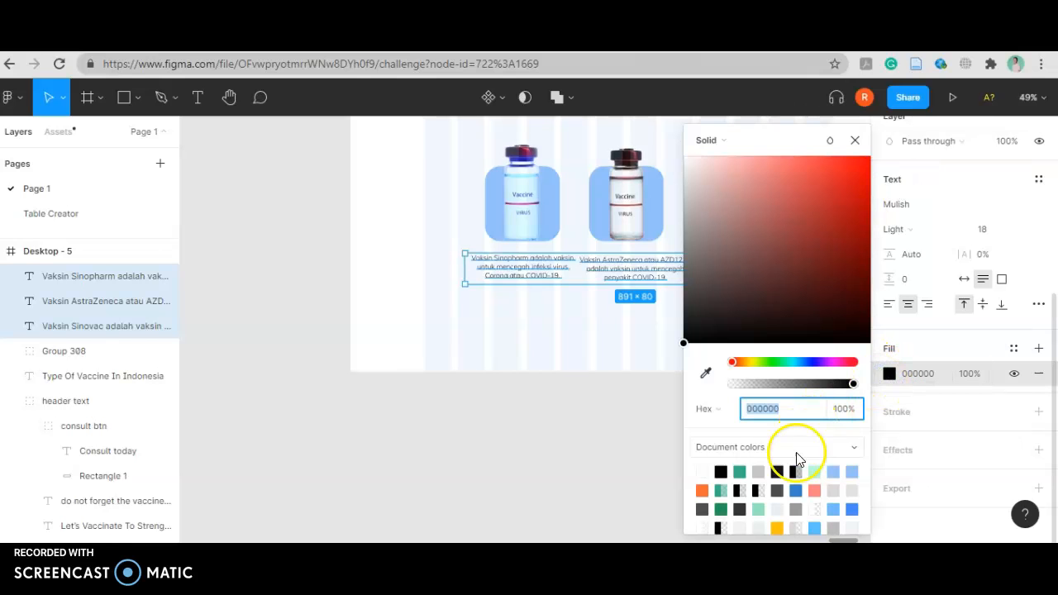
click(758, 471)
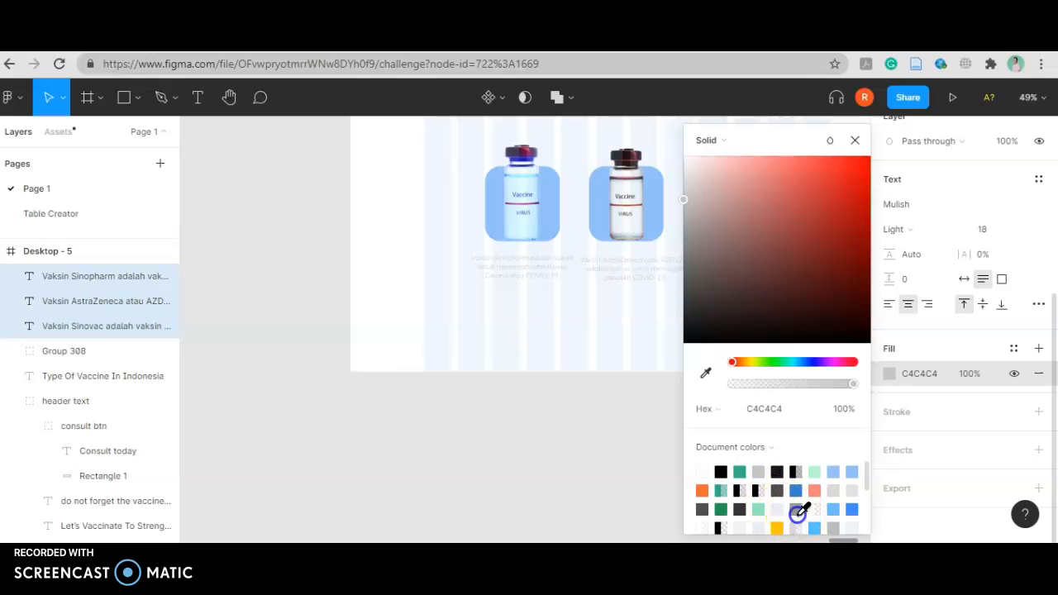
click(796, 511)
click(749, 446)
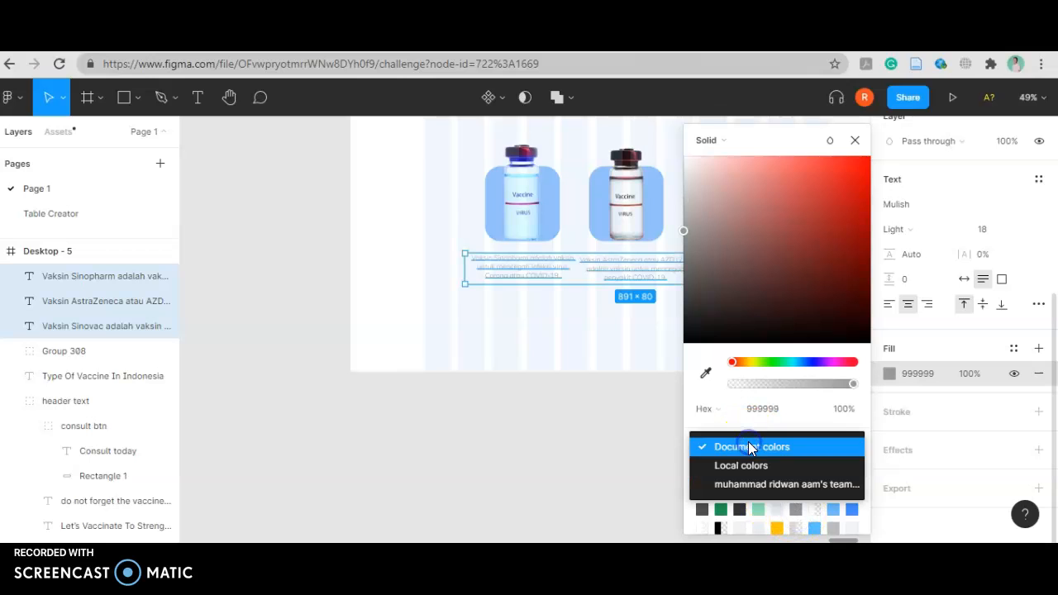
click(727, 463)
click(701, 470)
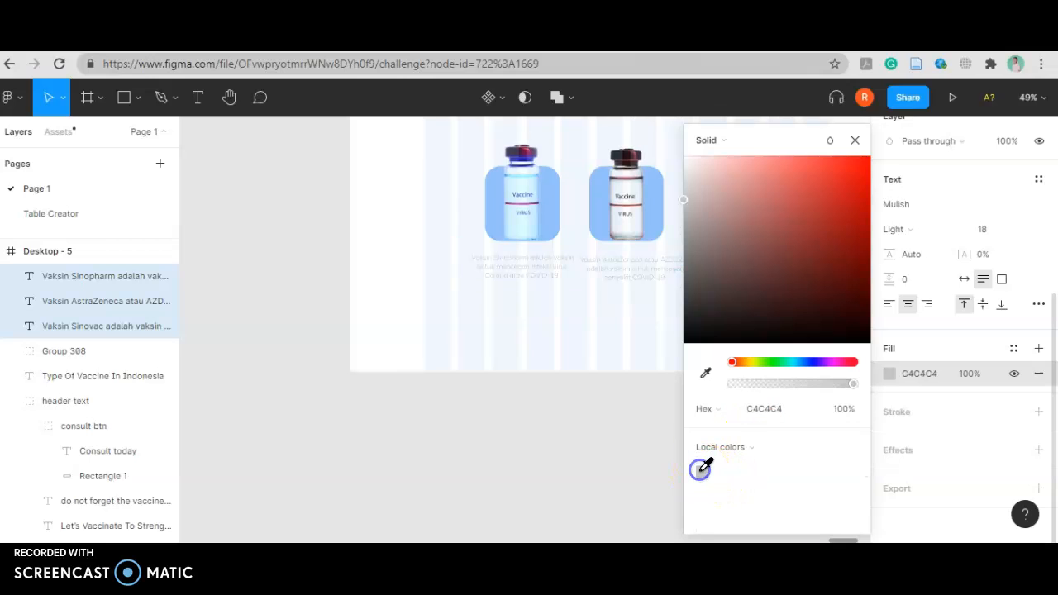
Copy the fill color from the services description in the neighboring design and apply 7D7987 to the three vaccine descriptions
scroll(619, 421, down, 5)
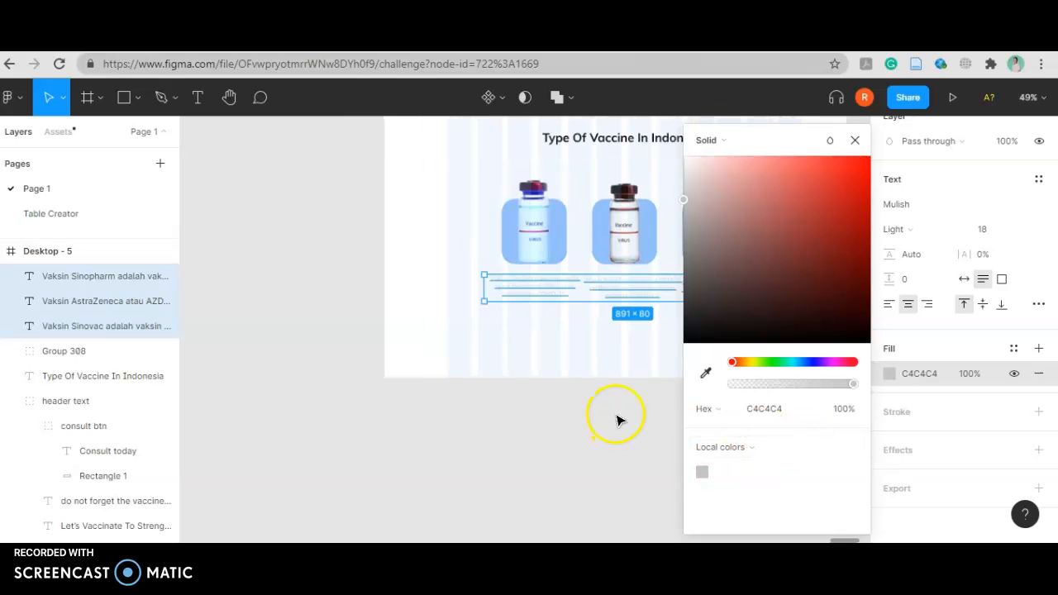
scroll(307, 335, up, 3)
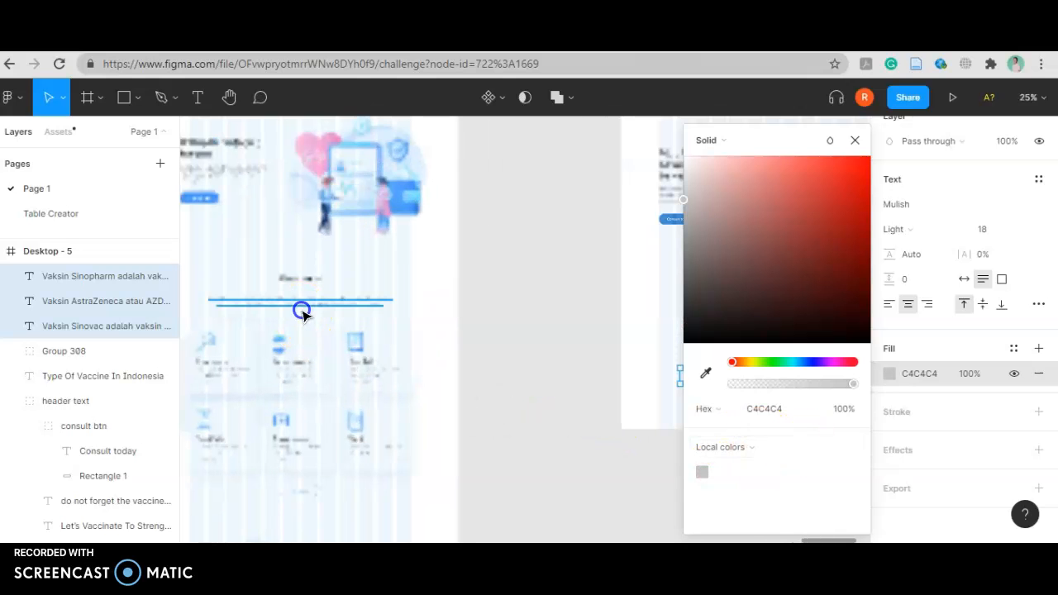
click(361, 302)
click(928, 374)
scroll(769, 393, up, 3)
click(685, 367)
shift+click(776, 371)
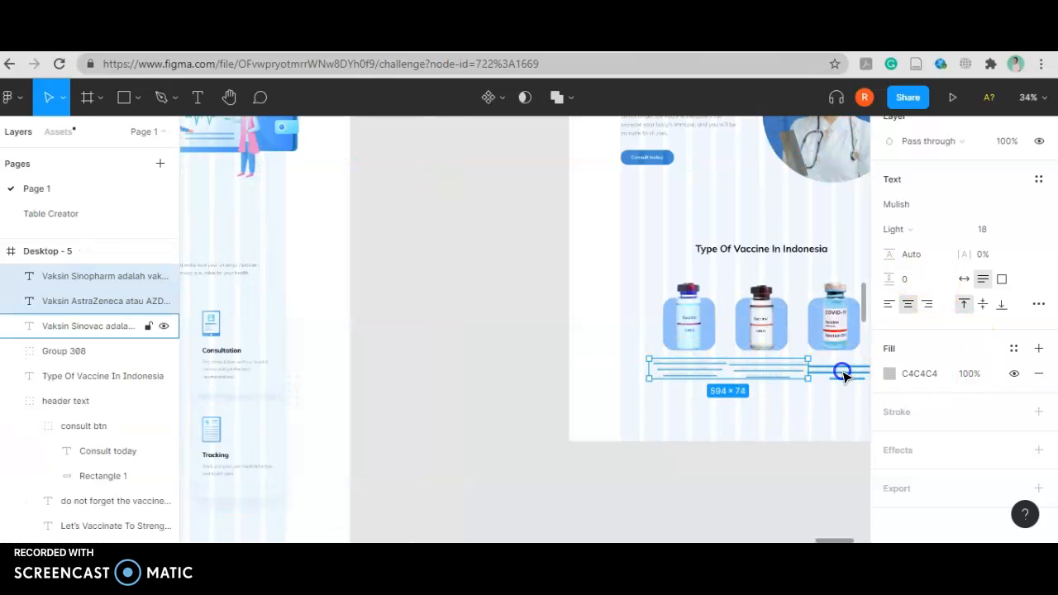
shift+click(843, 371)
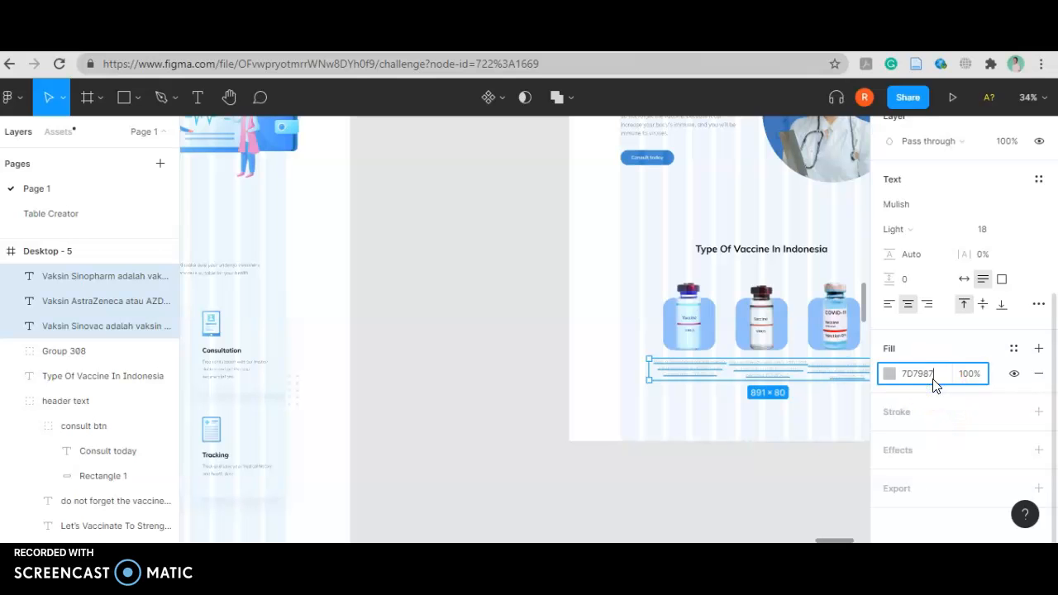
click(602, 397)
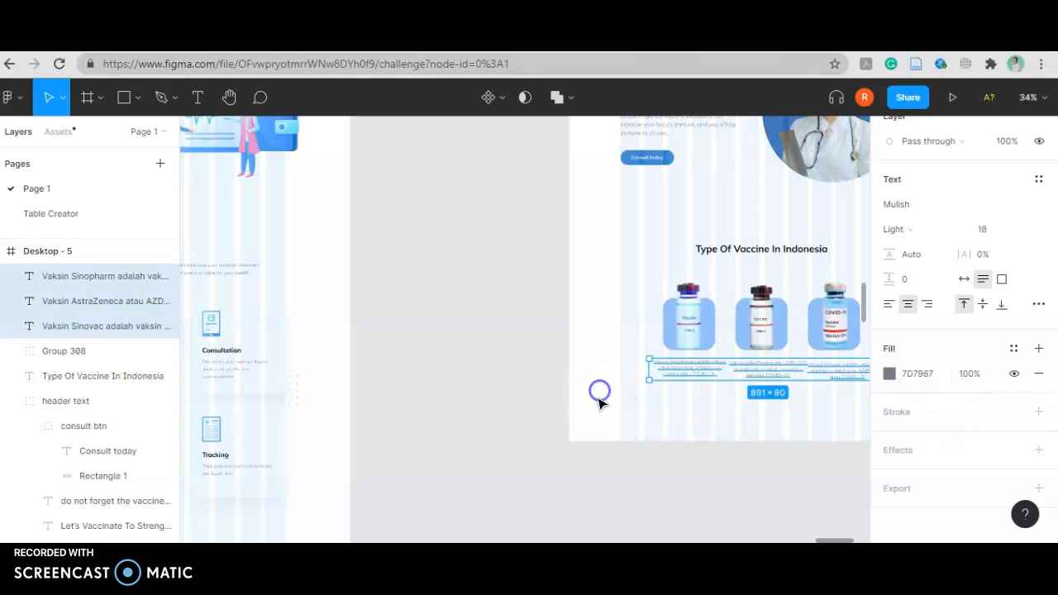
click(599, 401)
Center the Vaksin AstraZeneca description horizontally in the frame
scroll(750, 432, down, 2)
scroll(633, 394, up, 4)
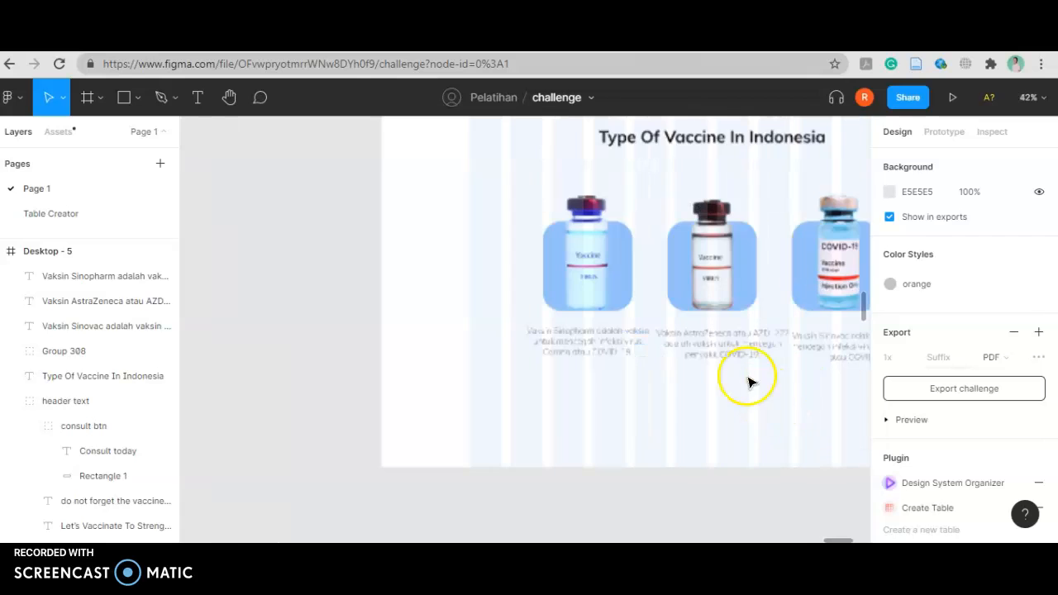
click(734, 352)
click(908, 159)
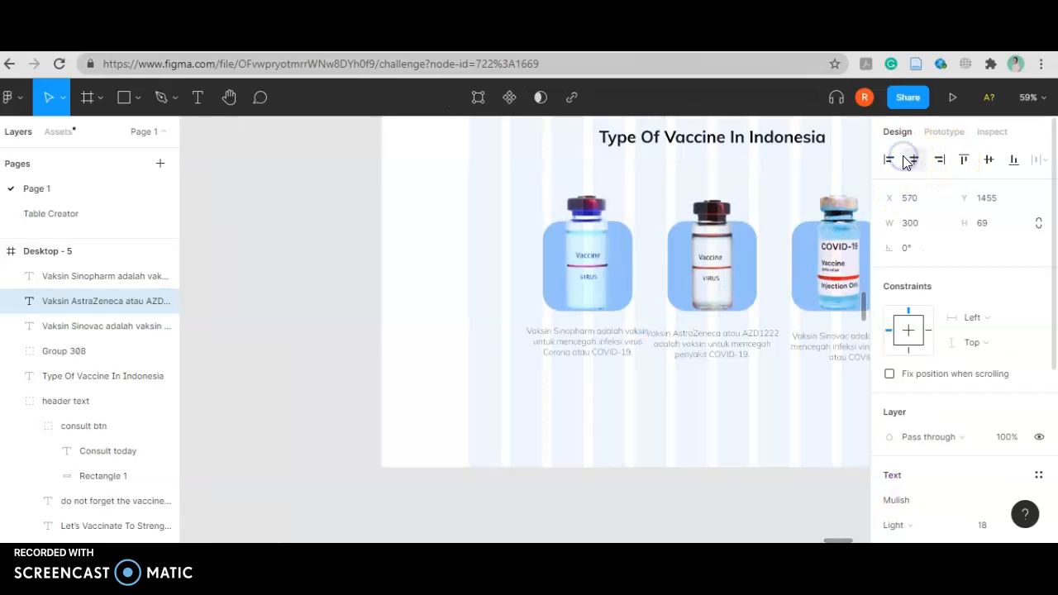
click(588, 351)
click(590, 296)
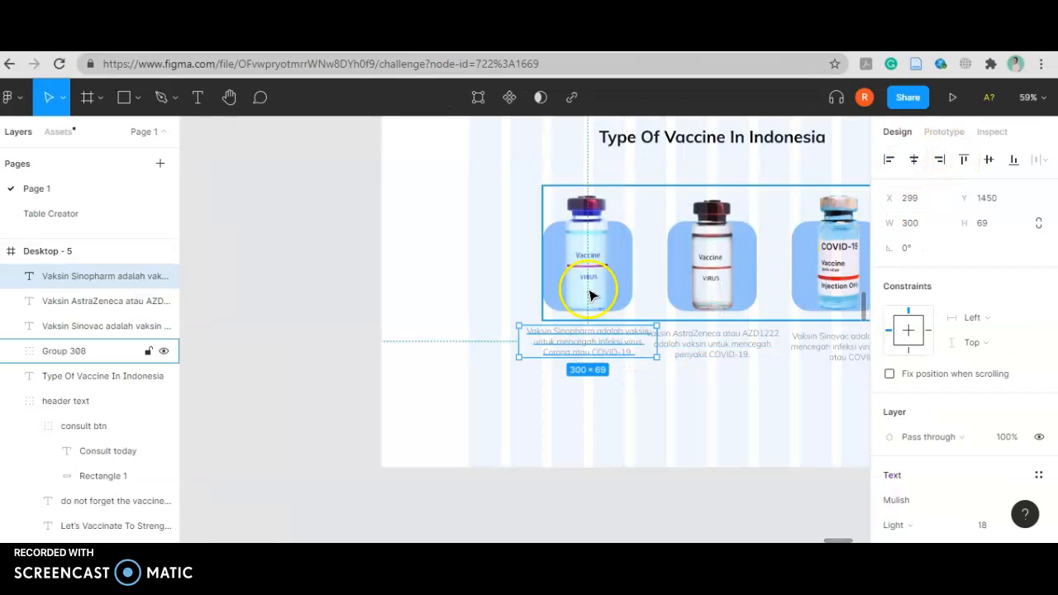
double_click(590, 296)
click(475, 279)
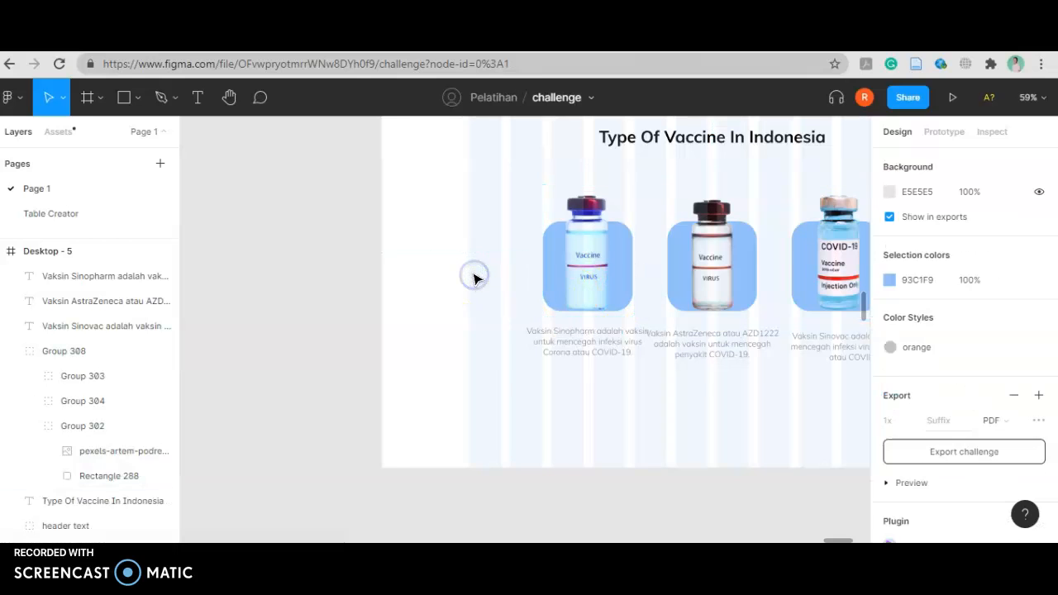
Set the horizontal spacing between the three bottle images in their group to 90
scroll(473, 276, down, 2)
click(589, 275)
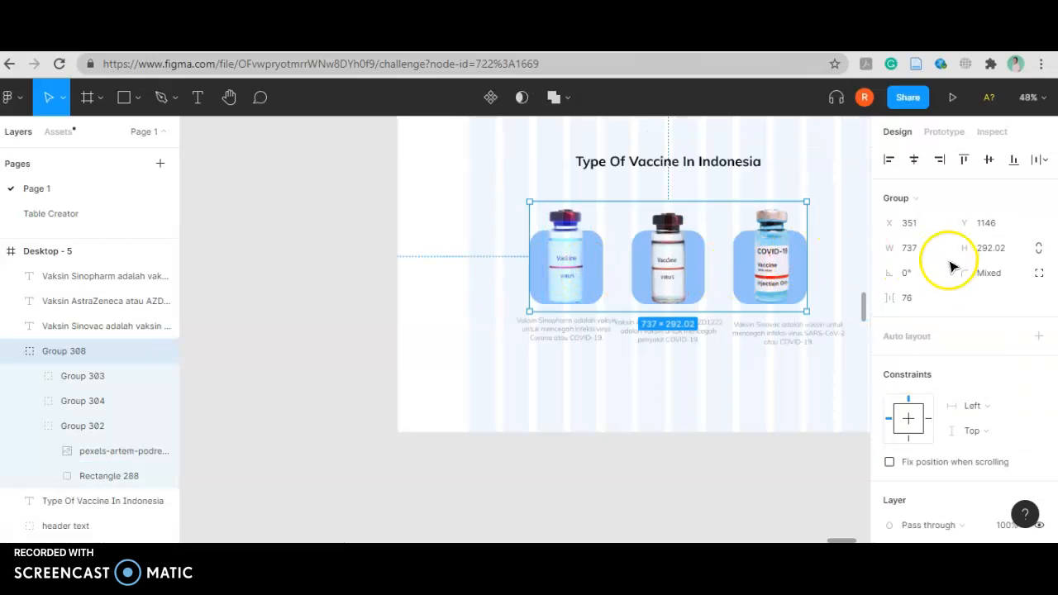
click(925, 306)
text(90)
key(Return)
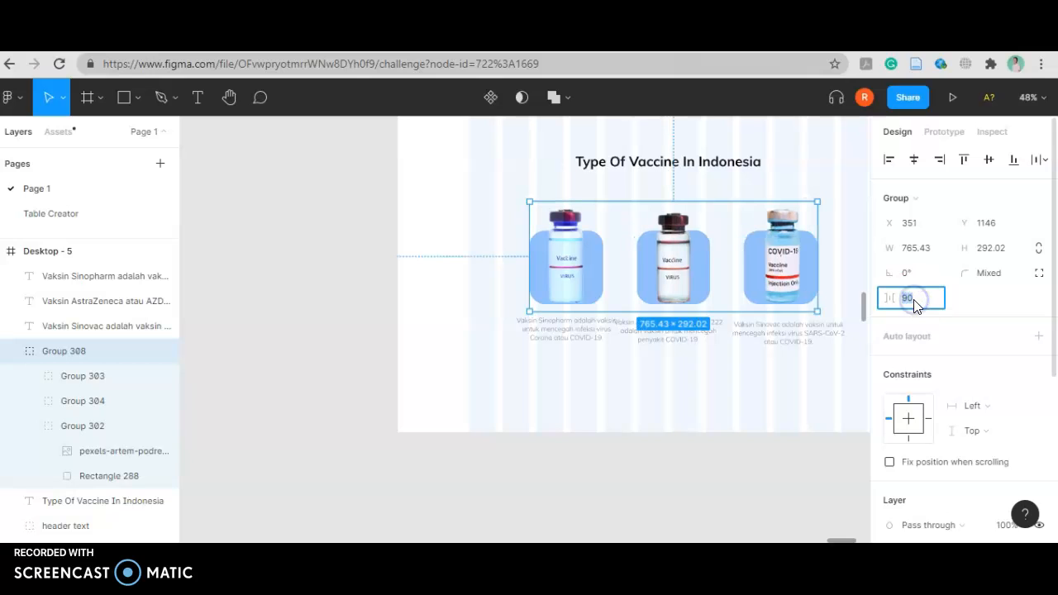